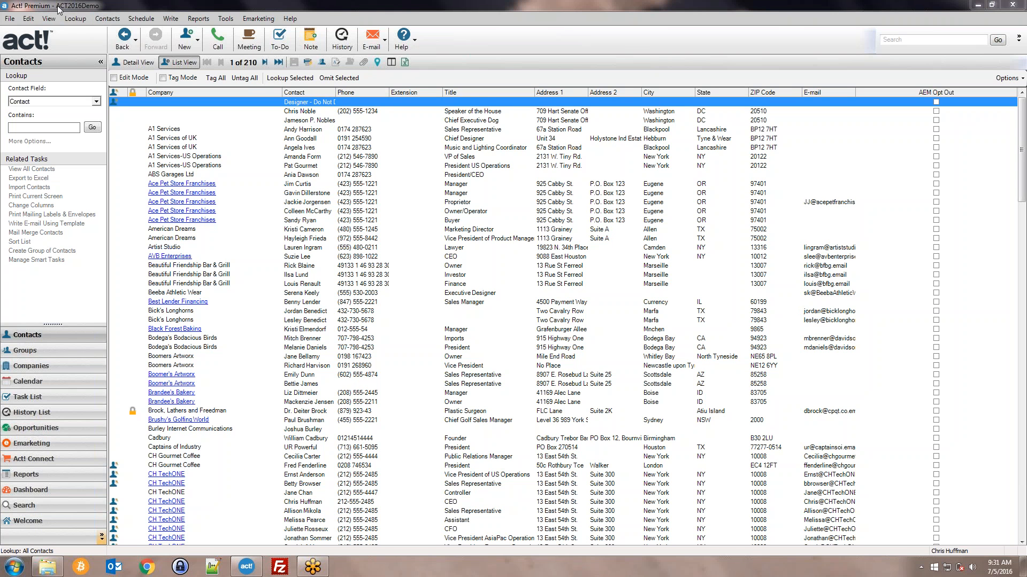
pyautogui.click(357, 211)
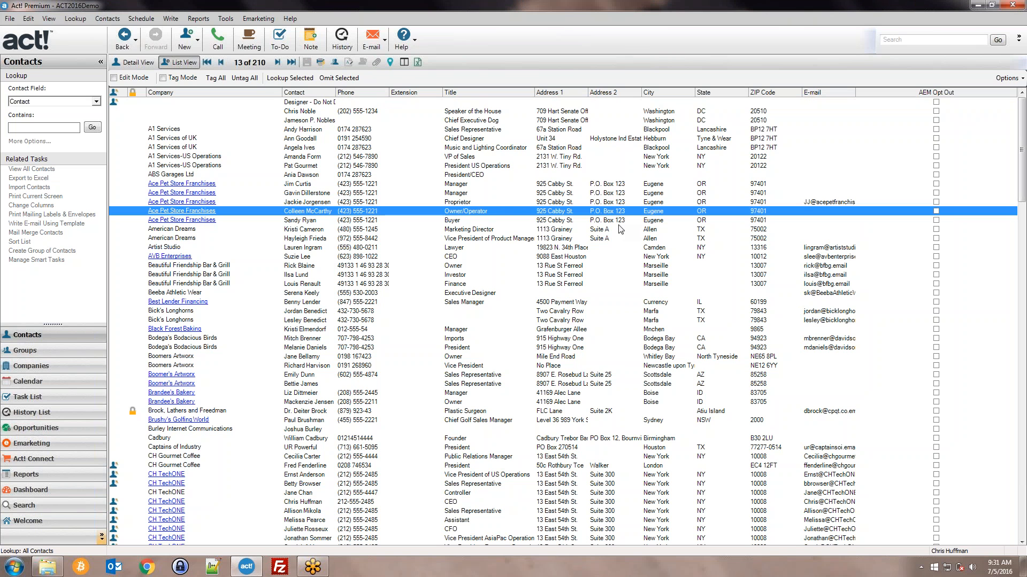
pyautogui.click(437, 294)
pyautogui.click(420, 249)
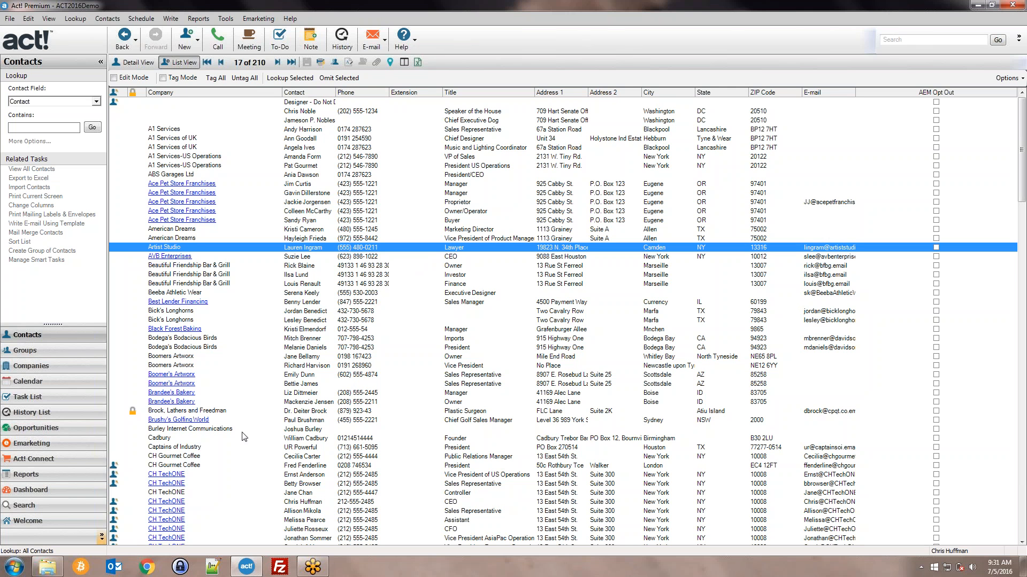
# - Switch to Windows Explorer and examine the full folder path of the Act! Databases folder
pyautogui.click(46, 571)
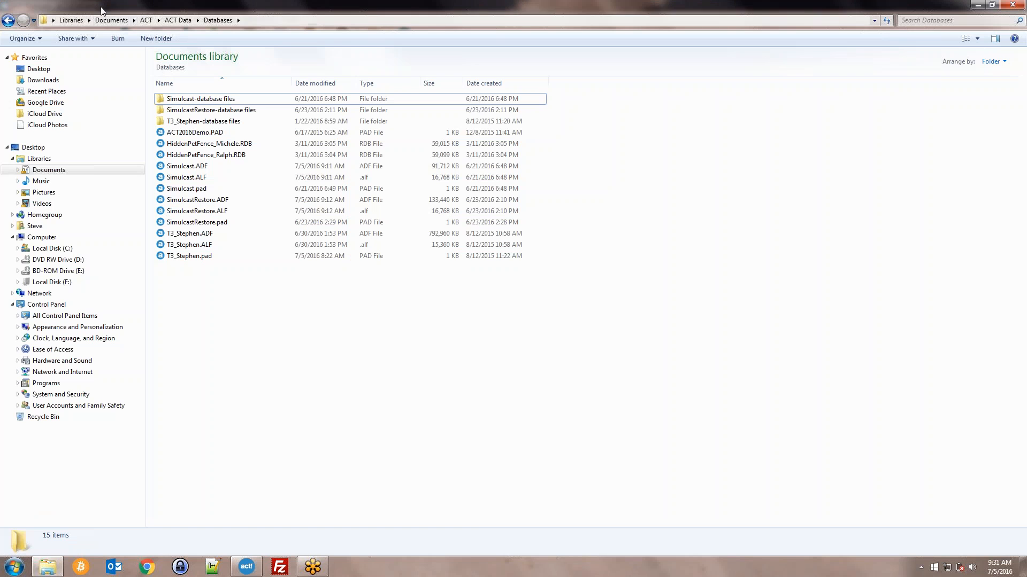
pyautogui.click(259, 21)
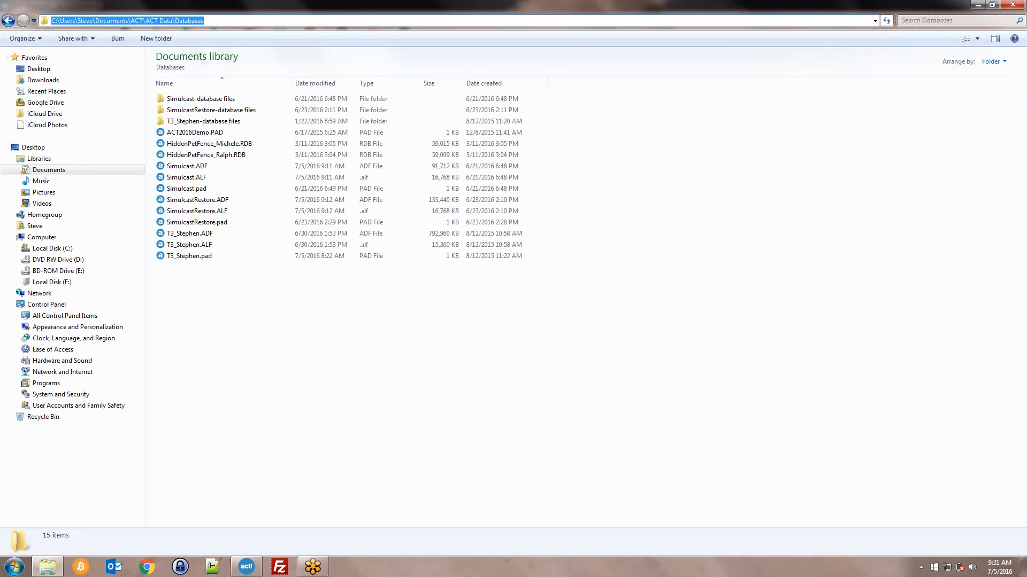
pyautogui.click(117, 20)
pyautogui.click(140, 20)
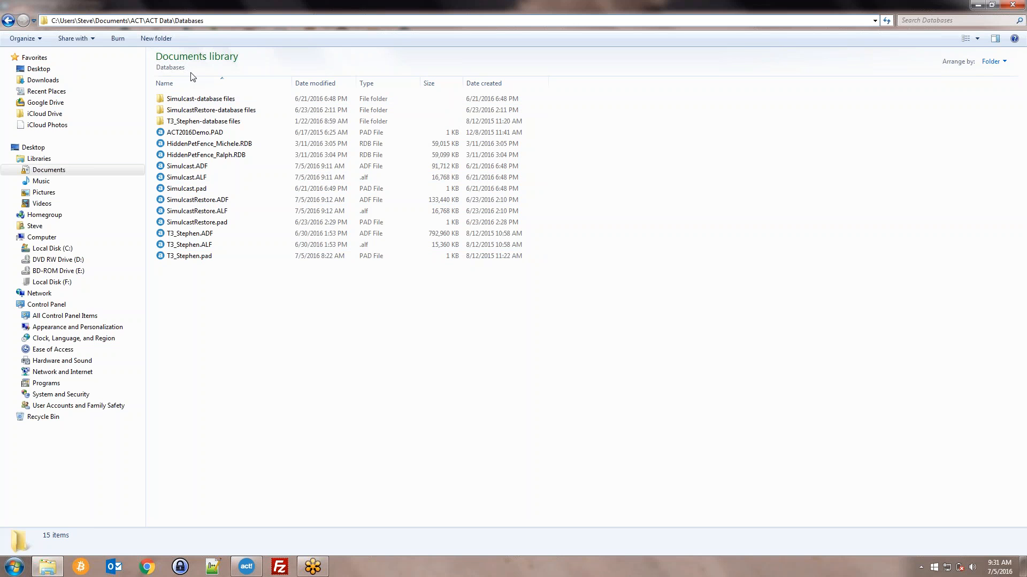
pyautogui.press('End')
pyautogui.moveTo(103, 22)
pyautogui.mouseDown()
pyautogui.moveTo(203, 21)
pyautogui.moveTo(91, 24)
pyautogui.moveTo(98, 29)
pyautogui.mouseUp()
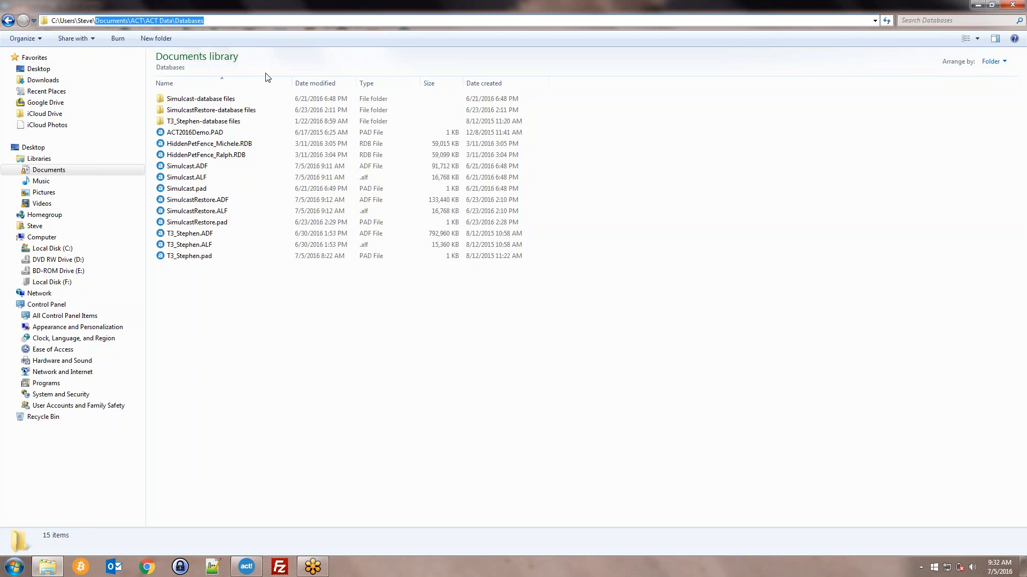
# - Examine the database files folders inside the Databases folder and recheck the folder's full path
pyautogui.click(227, 99)
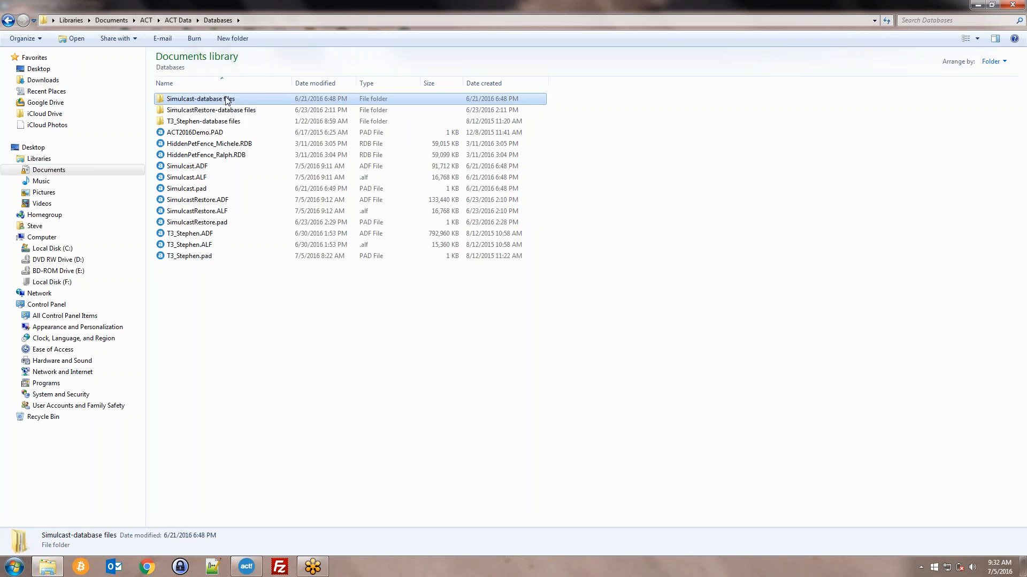
pyautogui.click(262, 123)
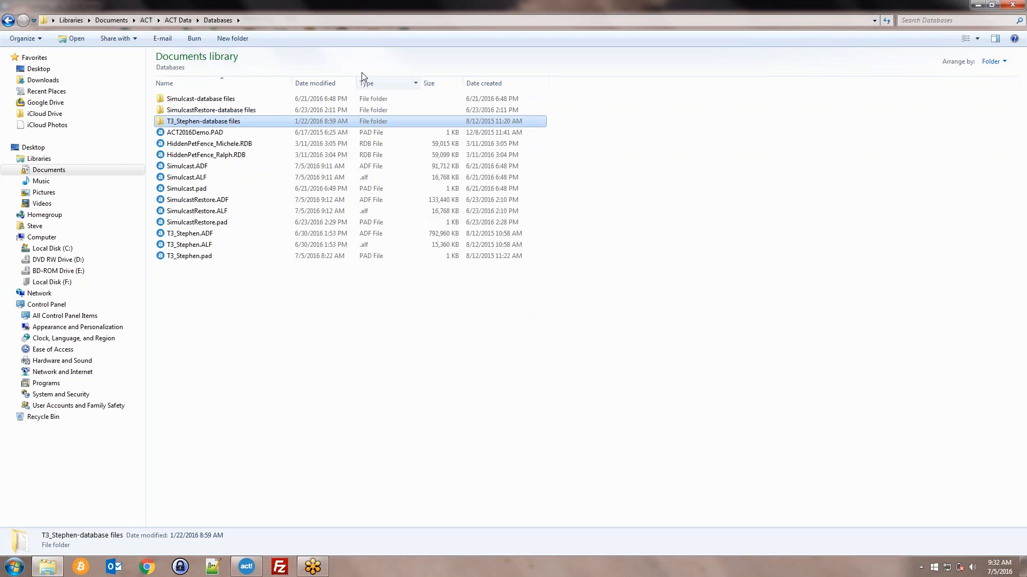
pyautogui.click(227, 110)
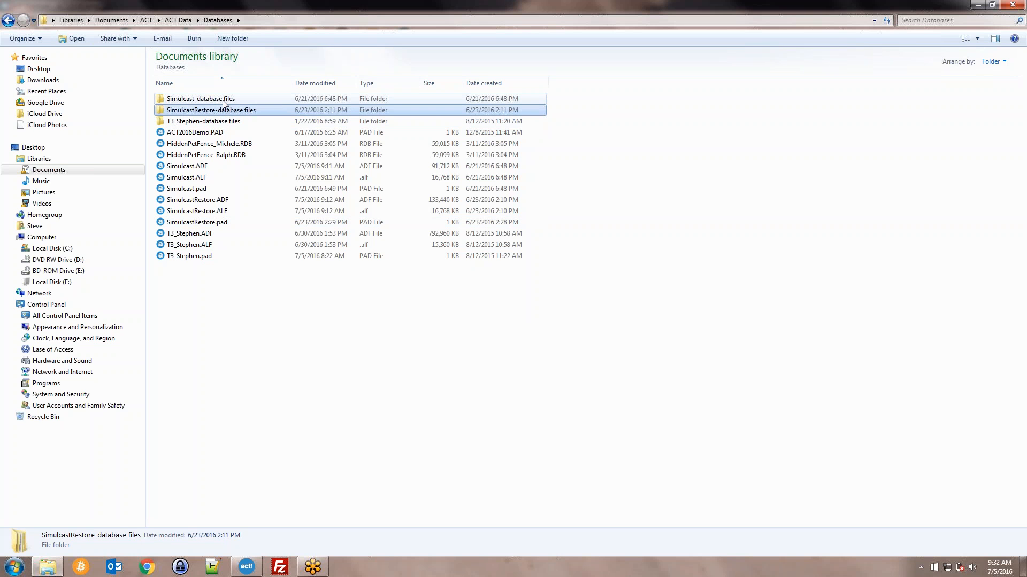
pyautogui.click(278, 20)
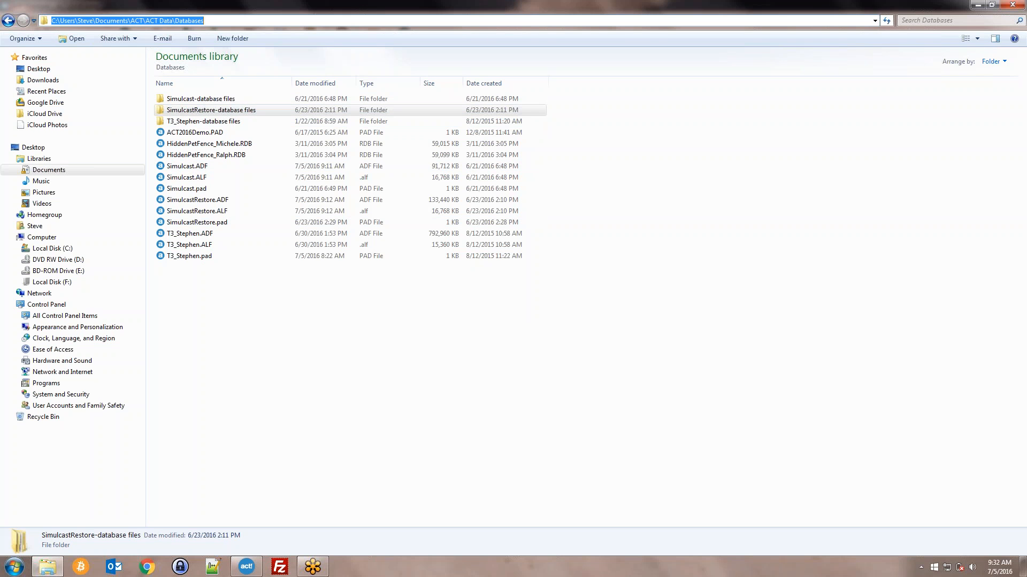
pyautogui.click(250, 22)
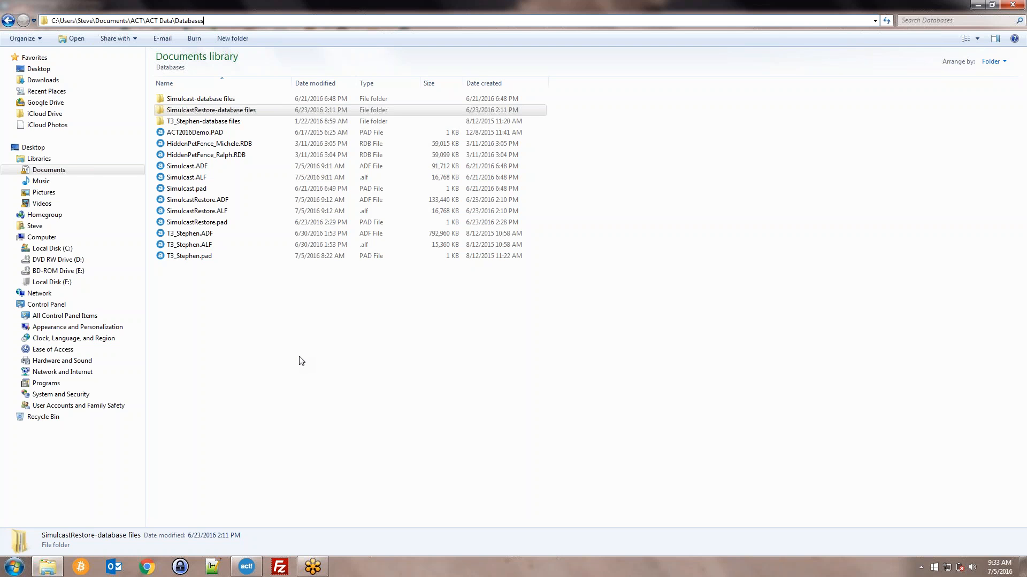
# - Switch to Act! and open the database backup settings to inspect the destination path
pyautogui.click(254, 572)
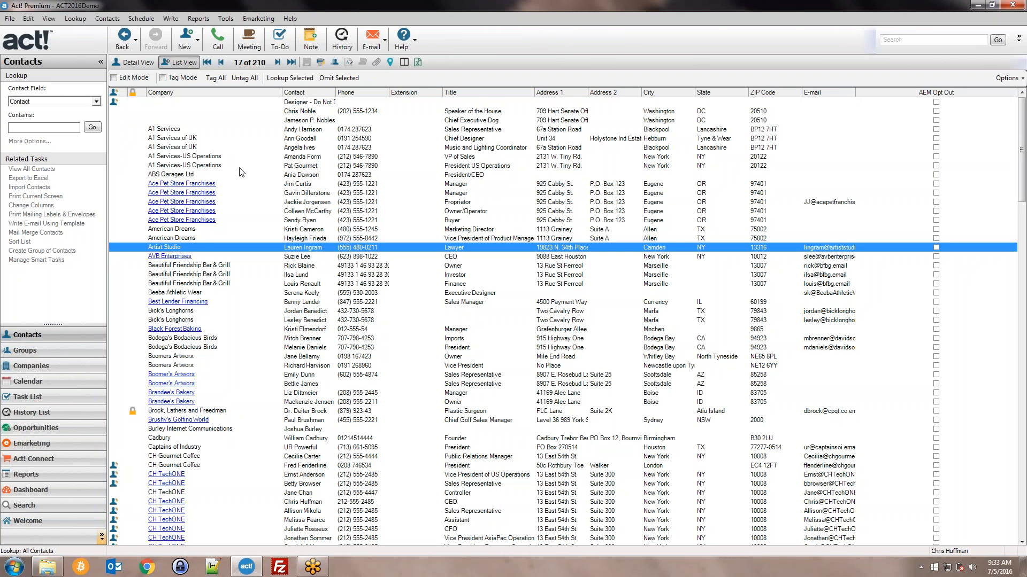
pyautogui.click(10, 20)
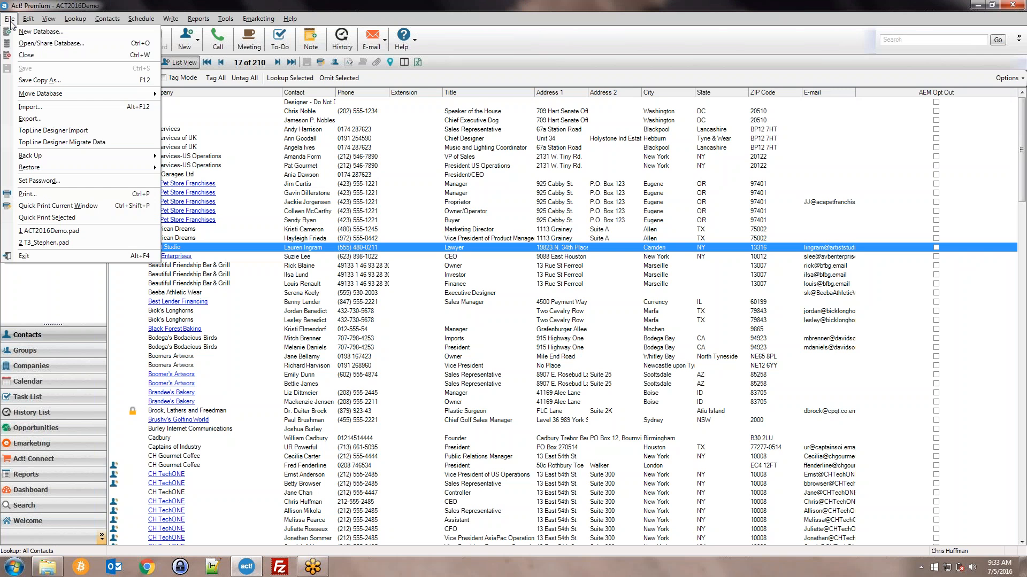
pyautogui.moveTo(22, 159)
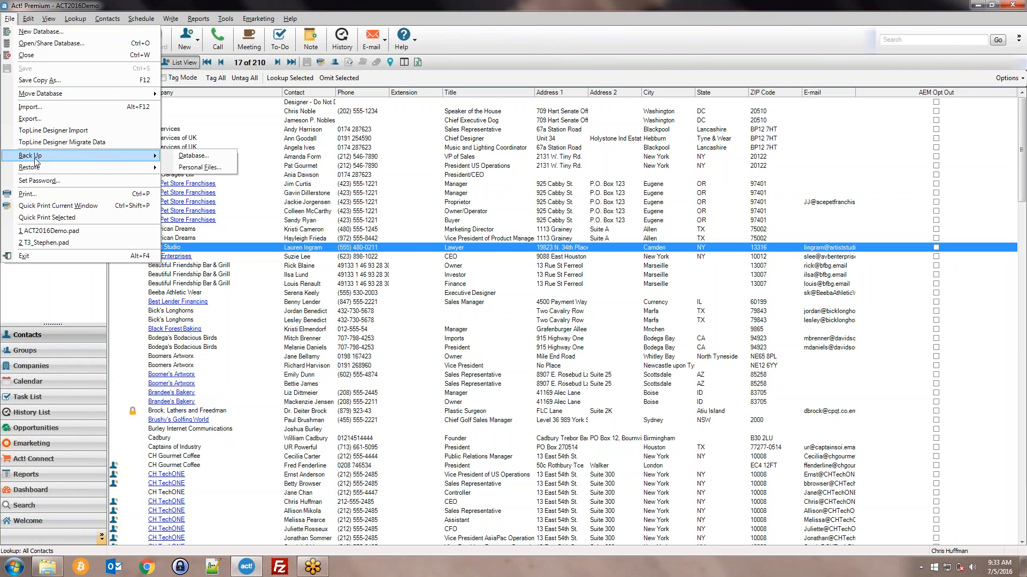
pyautogui.click(191, 156)
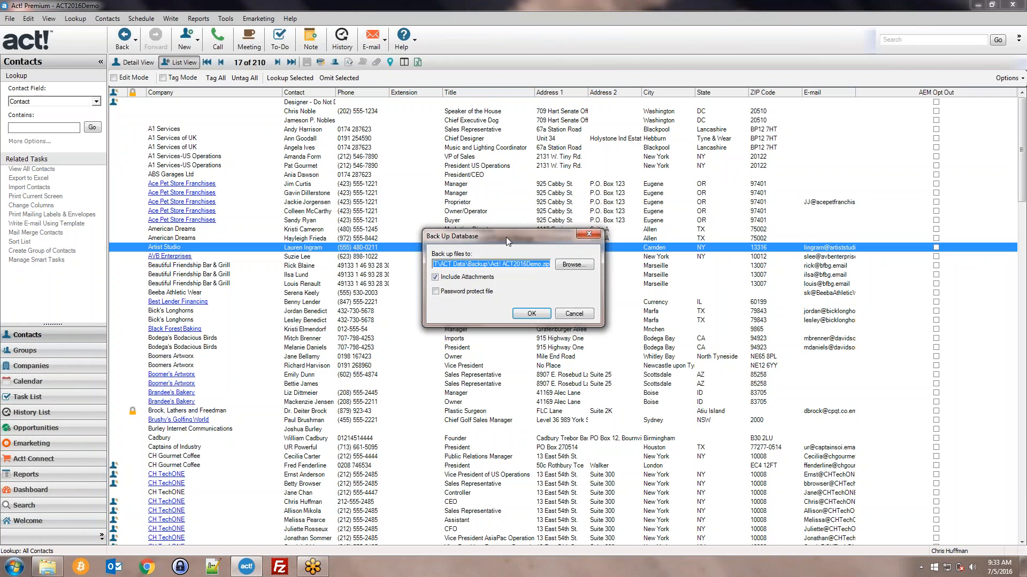
pyautogui.moveTo(506, 237); pyautogui.dragTo(474, 242)
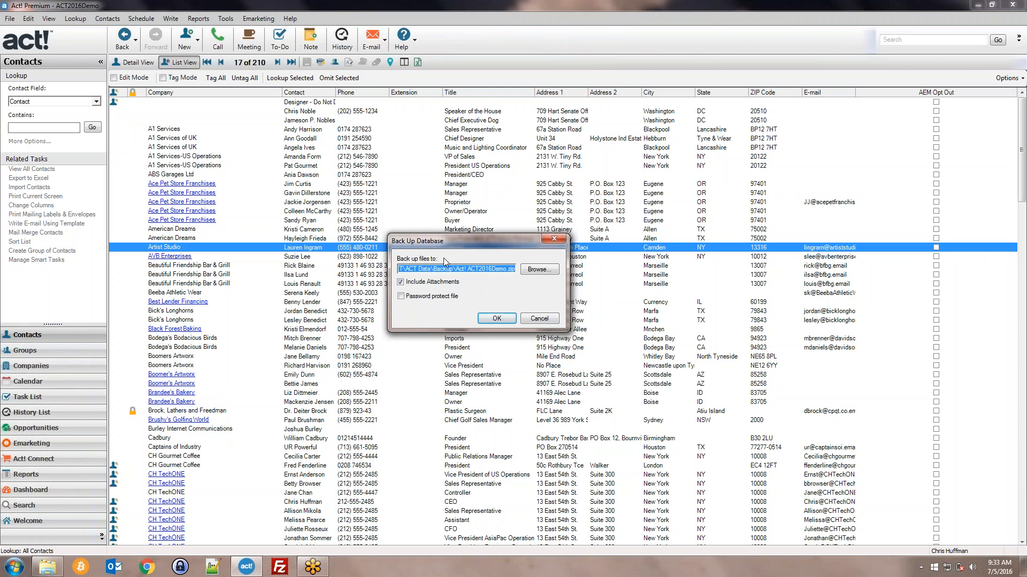
pyautogui.moveTo(431, 270); pyautogui.dragTo(525, 270)
pyautogui.click(496, 269)
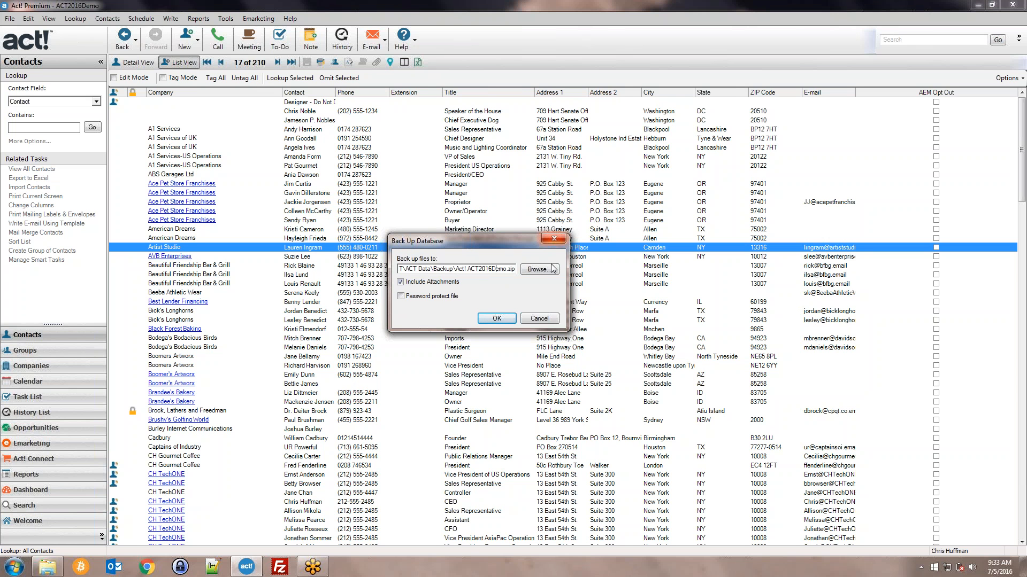
# - Back up the database with attachments and no password to Act! ACT2016Demo.zip in the ACT Data\Backup folder
pyautogui.click(409, 269)
pyautogui.moveTo(418, 269)
pyautogui.mouseDown()
pyautogui.moveTo(394, 269)
pyautogui.moveTo(518, 269)
pyautogui.moveTo(430, 272)
pyautogui.mouseUp()
pyautogui.click(417, 270)
pyautogui.click(459, 269)
pyautogui.moveTo(467, 269); pyautogui.dragTo(514, 270)
pyautogui.click(506, 270)
pyautogui.click(508, 269)
pyautogui.click(496, 319)
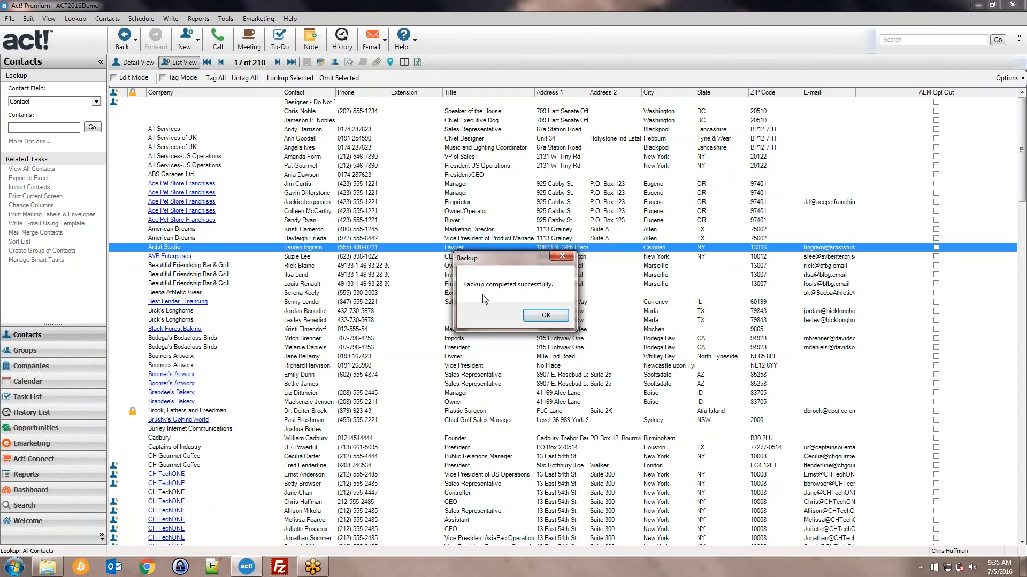
pyautogui.click(545, 316)
# - Switch to Windows Explorer and locate Act! ACT2016Demo.zip in the ACT Data\Backup folder
pyautogui.click(48, 566)
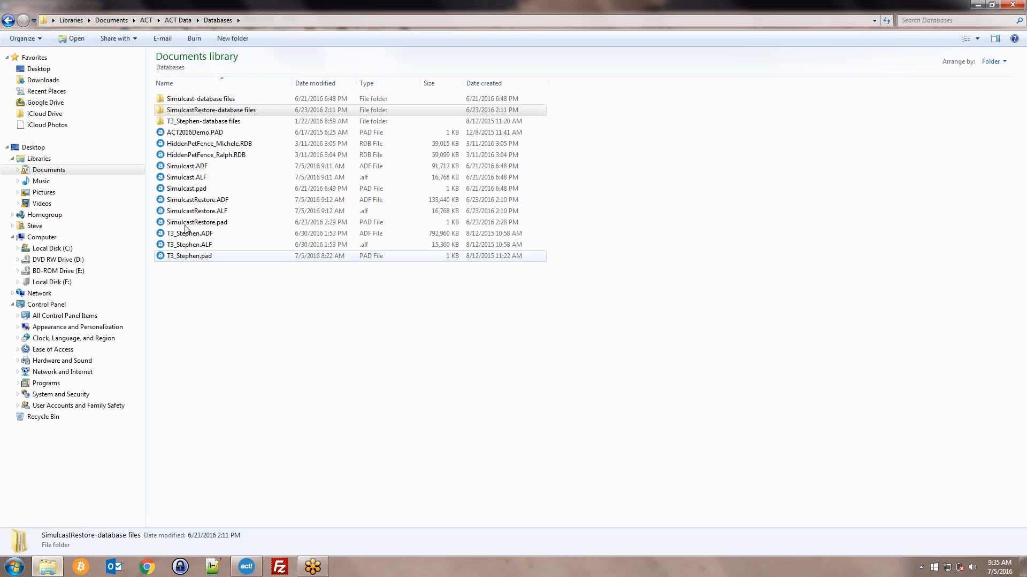
pyautogui.click(172, 21)
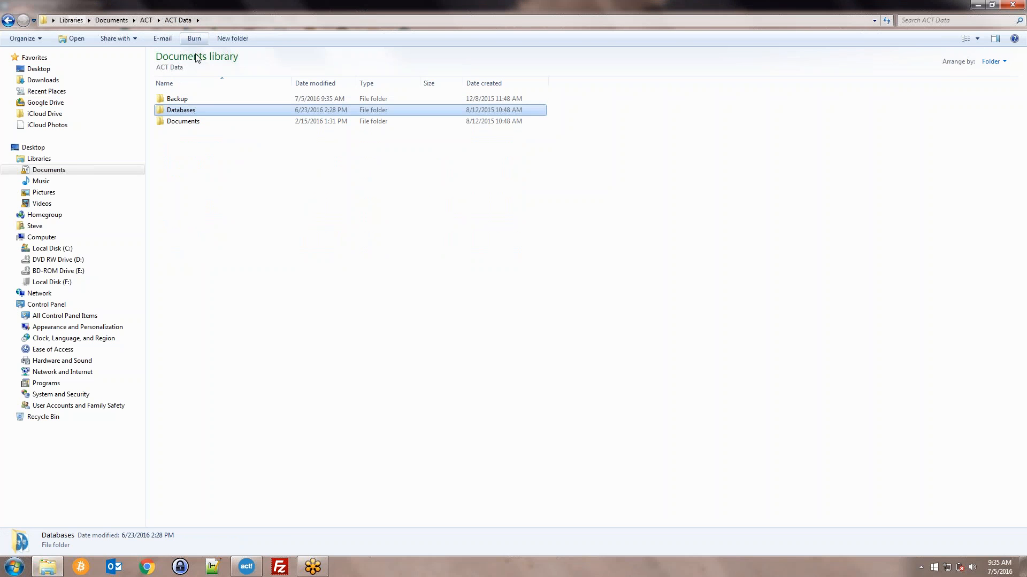
pyautogui.doubleClick(191, 100)
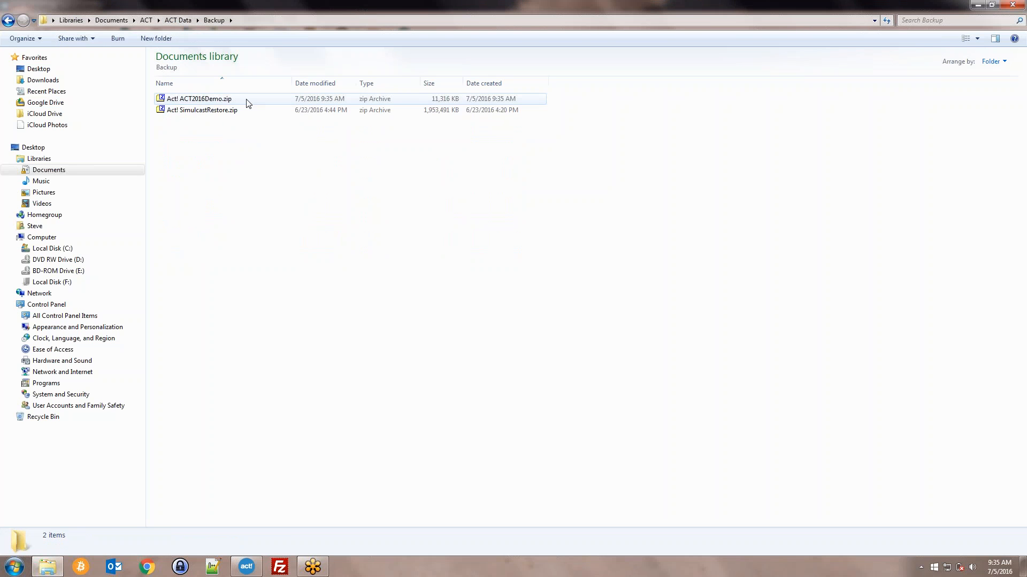
pyautogui.click(233, 104)
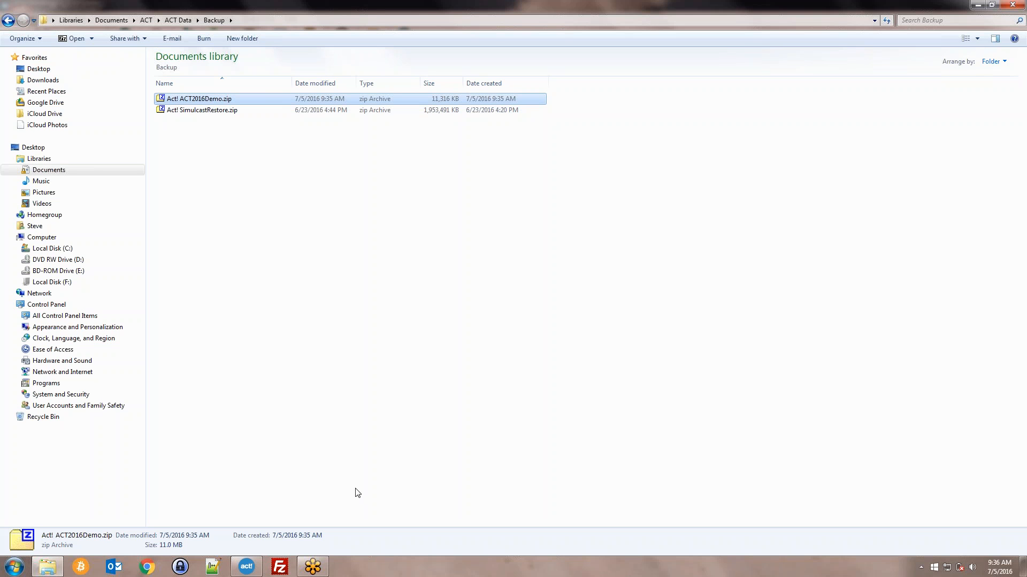
# - Switch to Act!, open the Act! Scheduler and reposition its window over the contact list
pyautogui.click(244, 567)
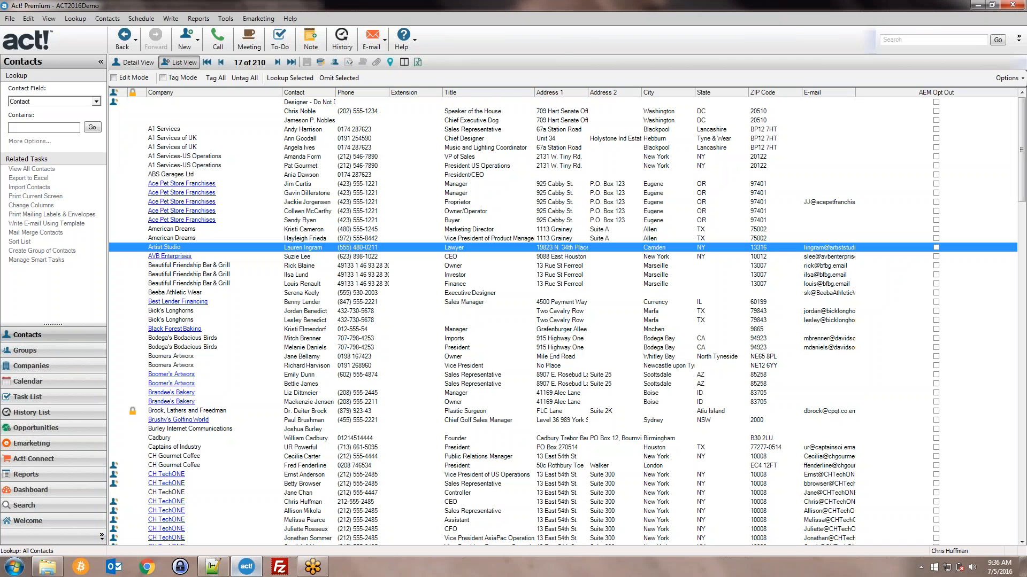
pyautogui.click(9, 18)
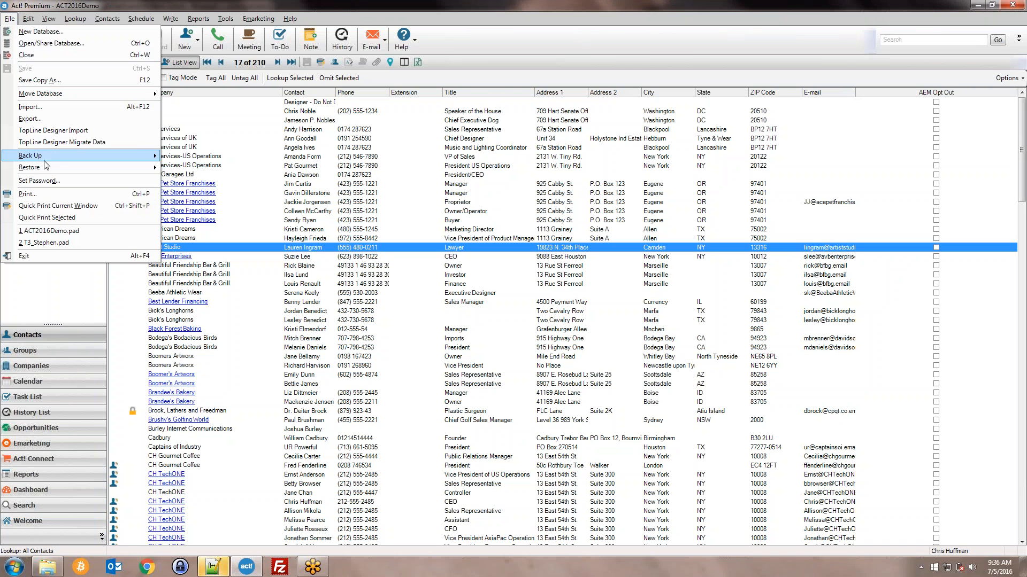
pyautogui.rightClick(212, 566)
pyautogui.click(213, 538)
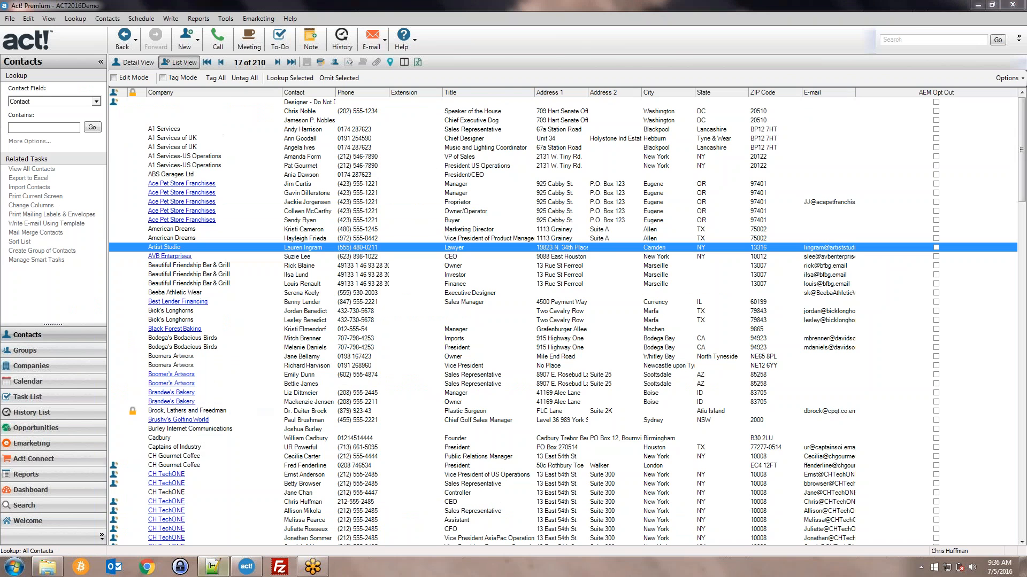
pyautogui.click(225, 18)
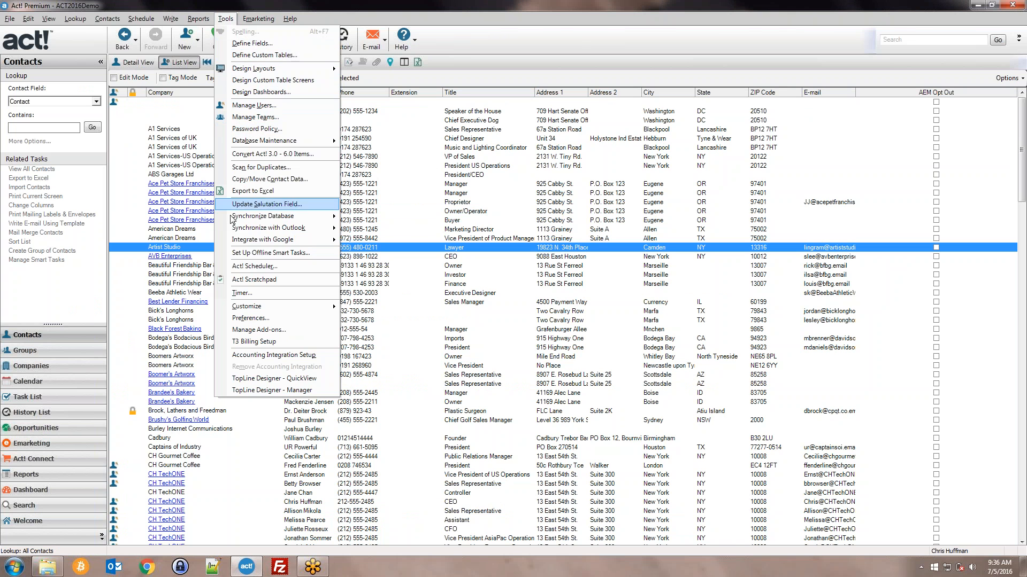
pyautogui.click(278, 270)
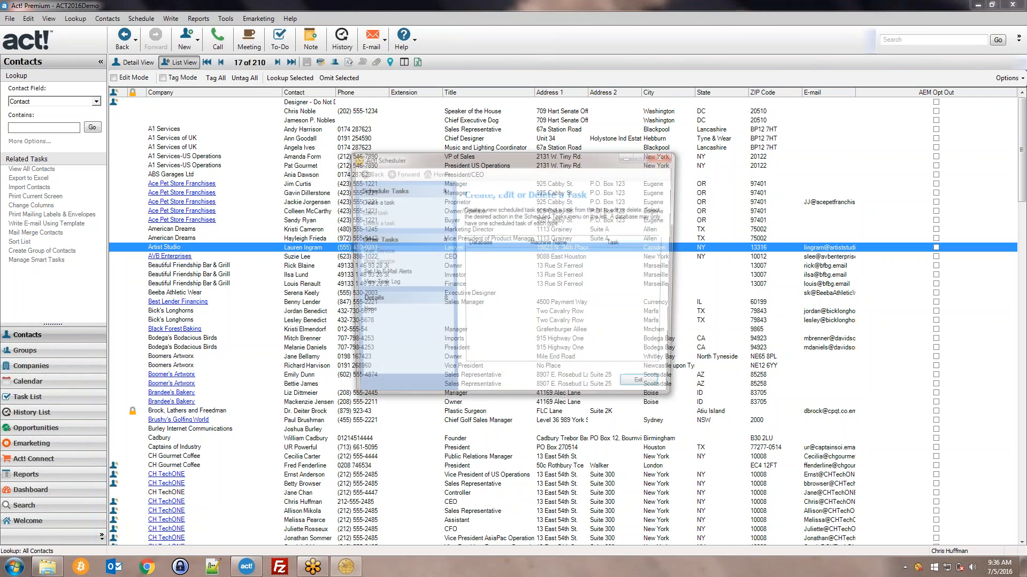
pyautogui.moveTo(476, 159); pyautogui.dragTo(442, 164)
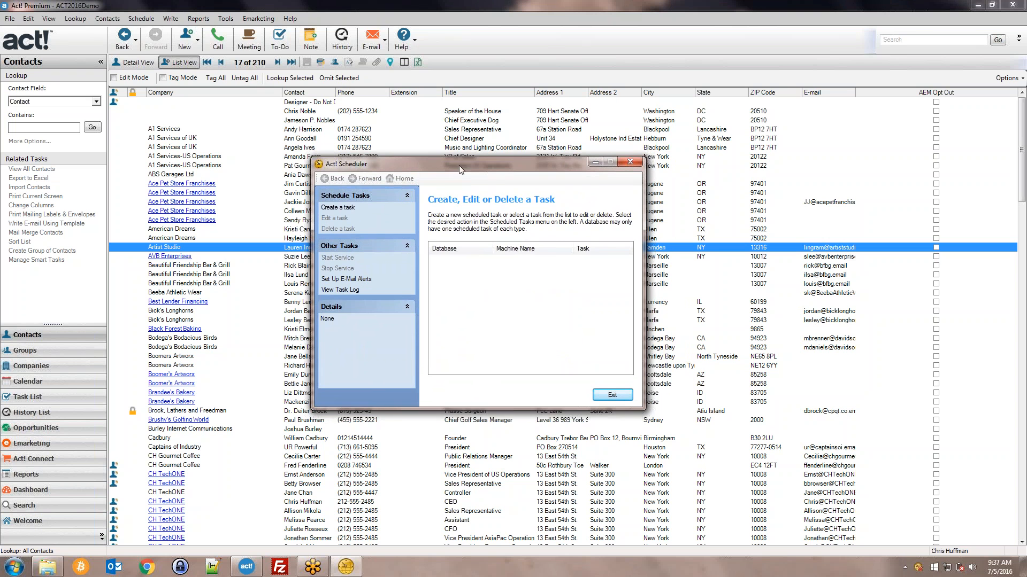
pyautogui.moveTo(458, 167); pyautogui.dragTo(435, 171)
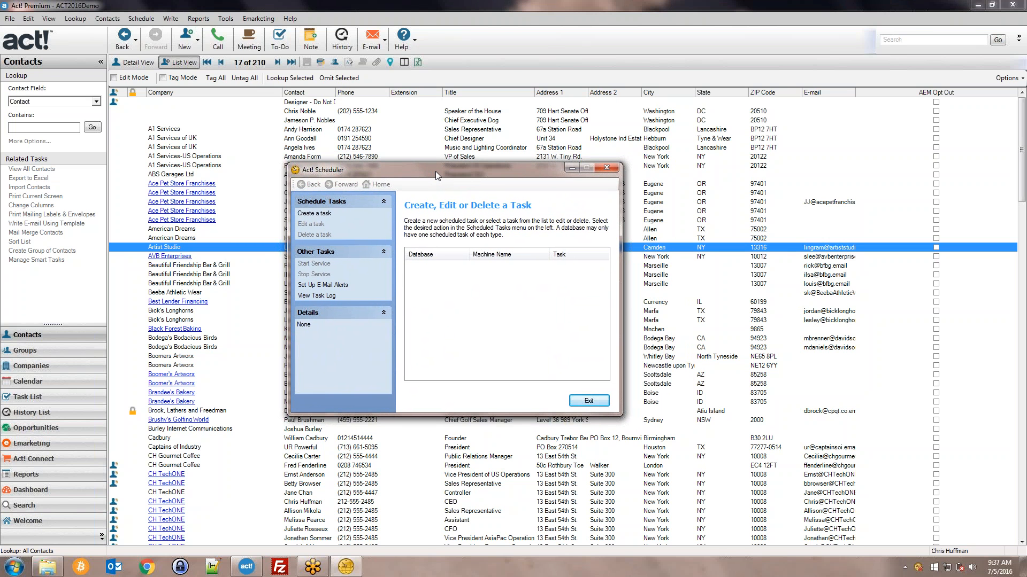
pyautogui.moveTo(435, 172); pyautogui.dragTo(430, 172)
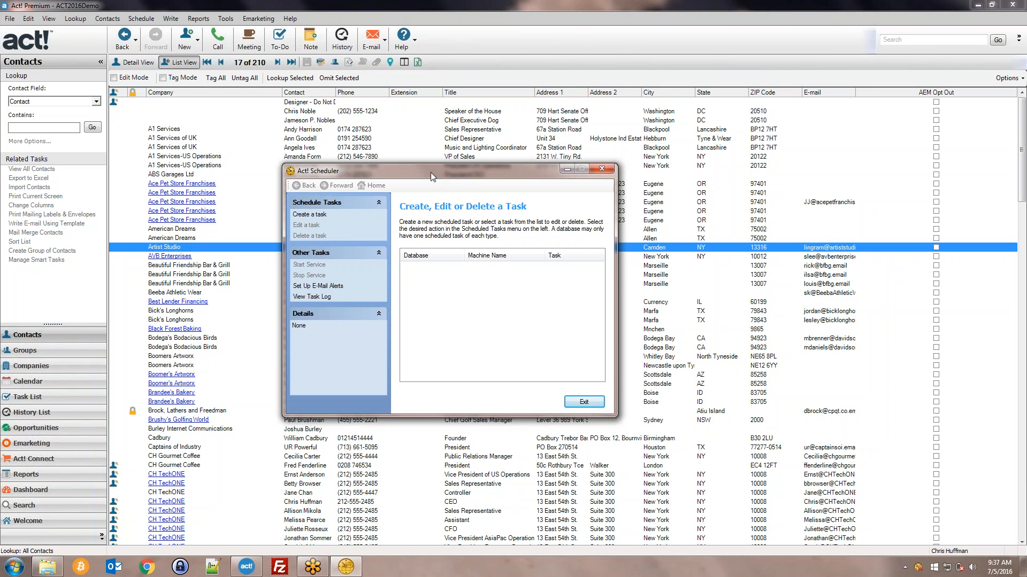
# - Bring the Act! Scheduler back to the front, view the new task's database selection page and return to the scheduler's home page
pyautogui.click(1021, 410)
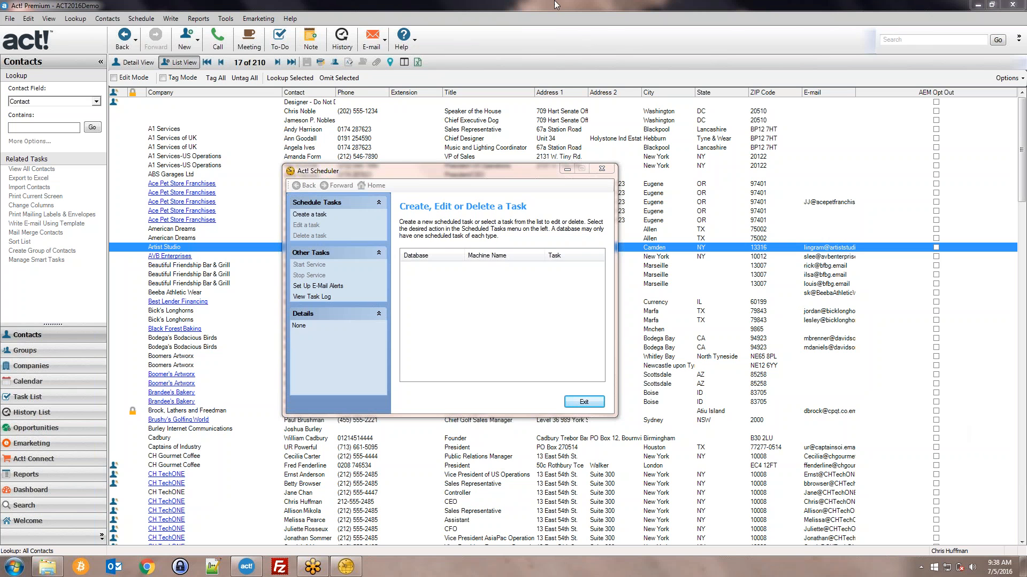
pyautogui.click(460, 165)
pyautogui.click(347, 568)
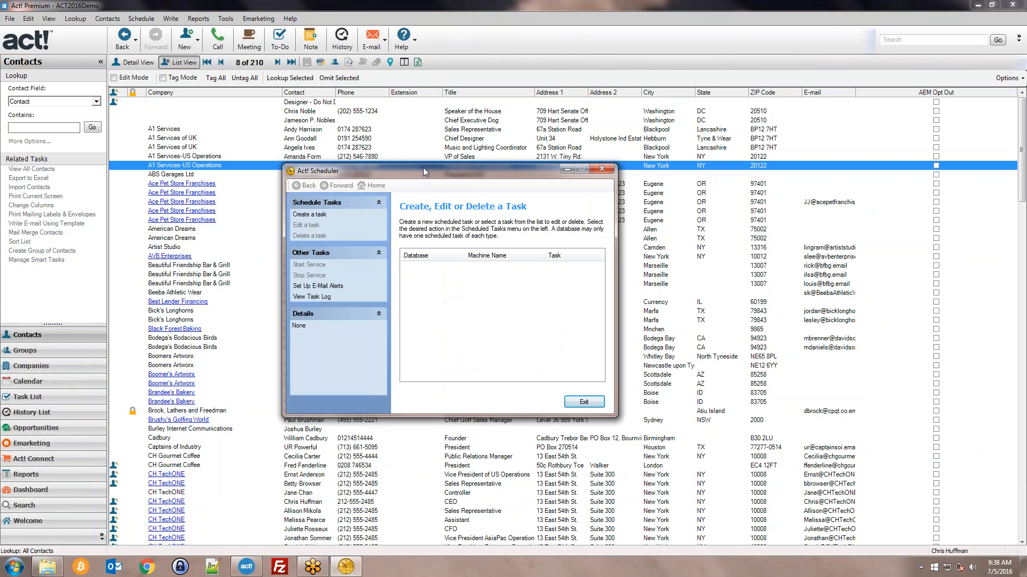
pyautogui.moveTo(370, 176); pyautogui.dragTo(387, 188)
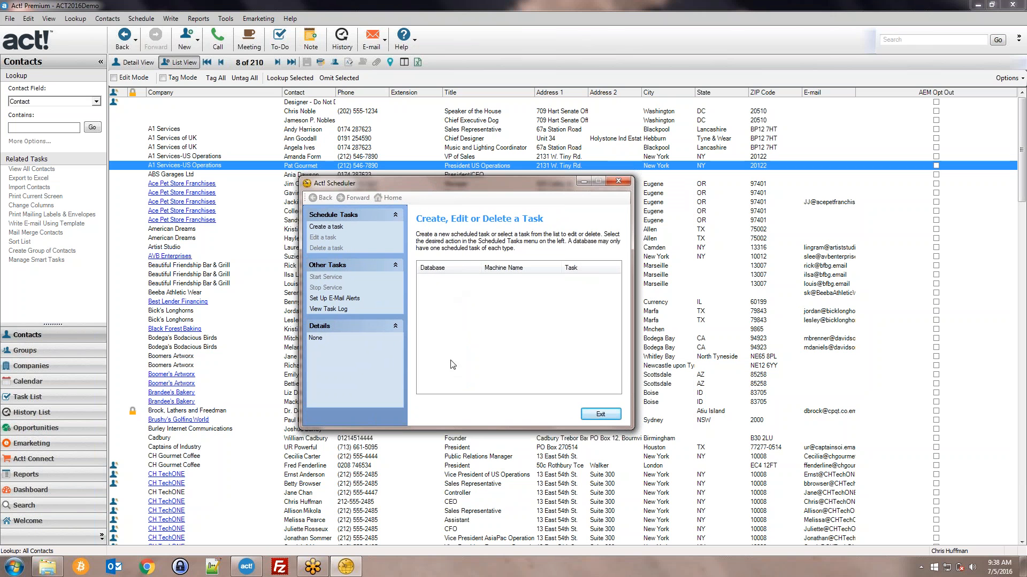
pyautogui.click(328, 229)
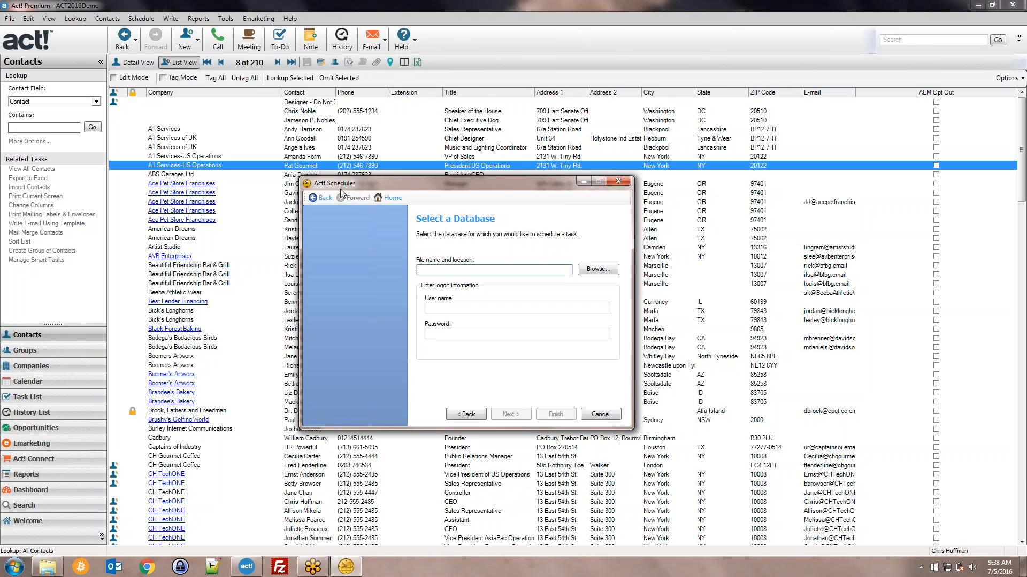
pyautogui.click(389, 198)
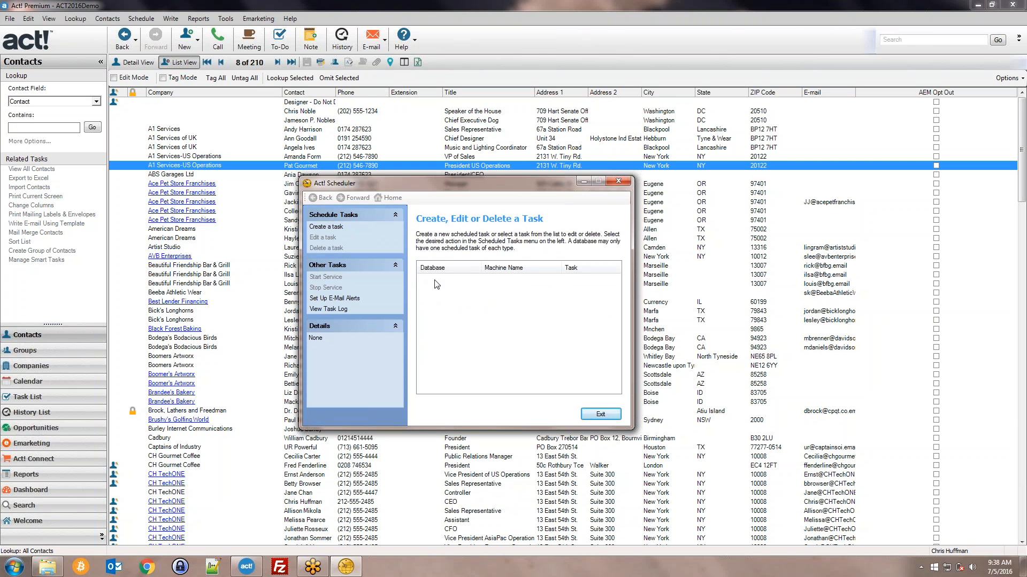
# - Create a new scheduled task and choose ACT2016Demo.PAD from the Databases folder as its database
pyautogui.click(328, 227)
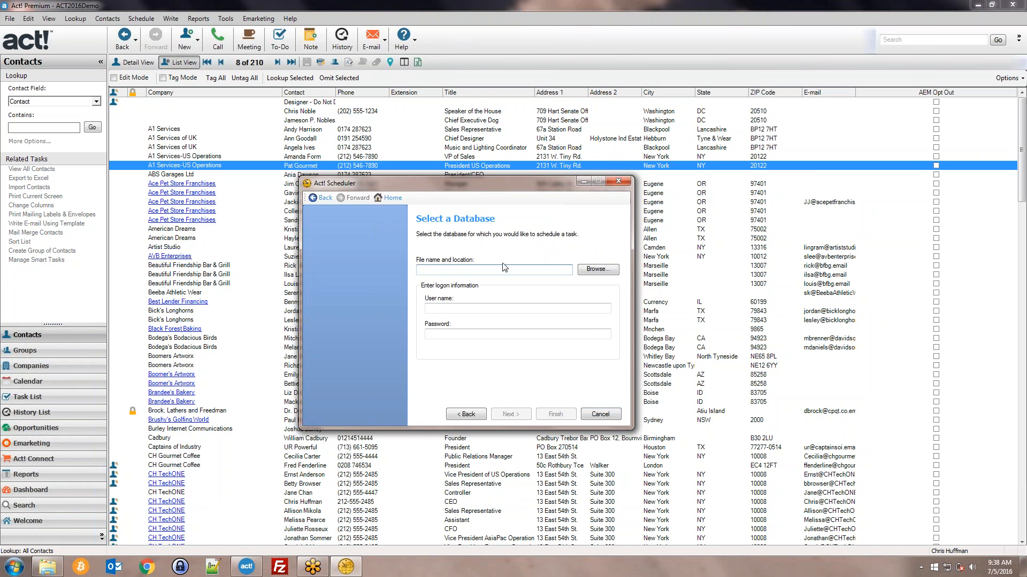
pyautogui.click(594, 270)
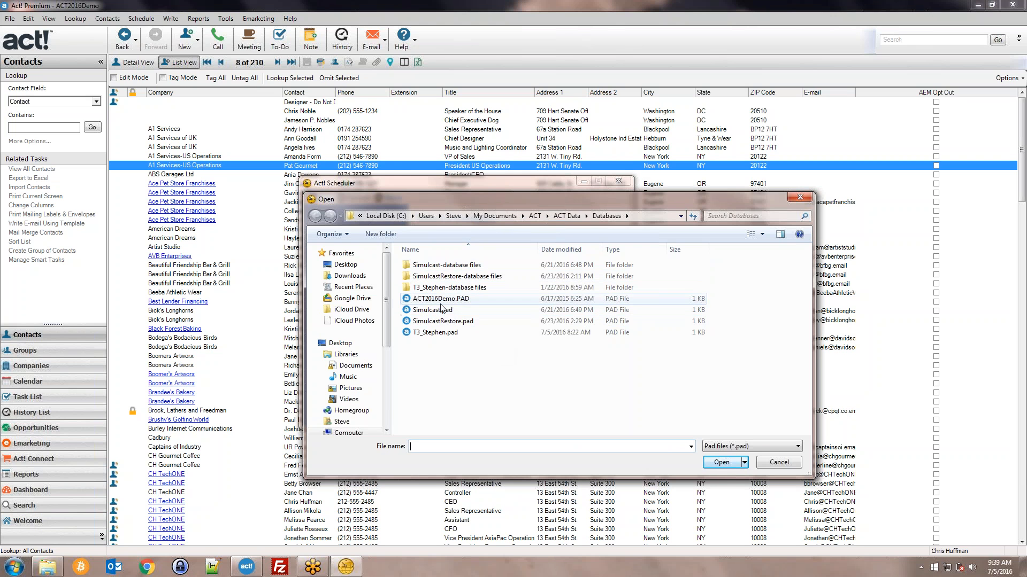
pyautogui.click(463, 301)
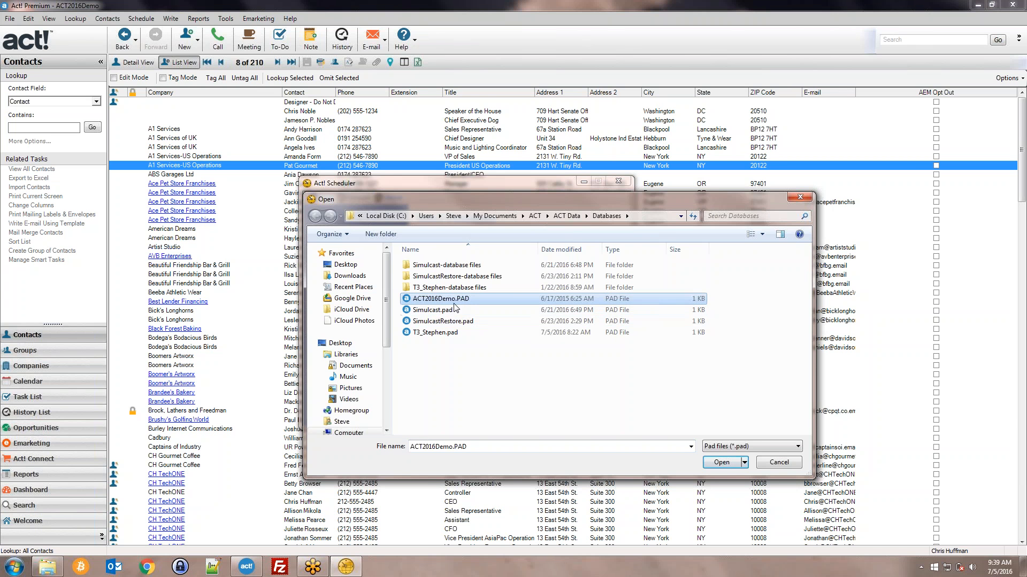
pyautogui.click(459, 332)
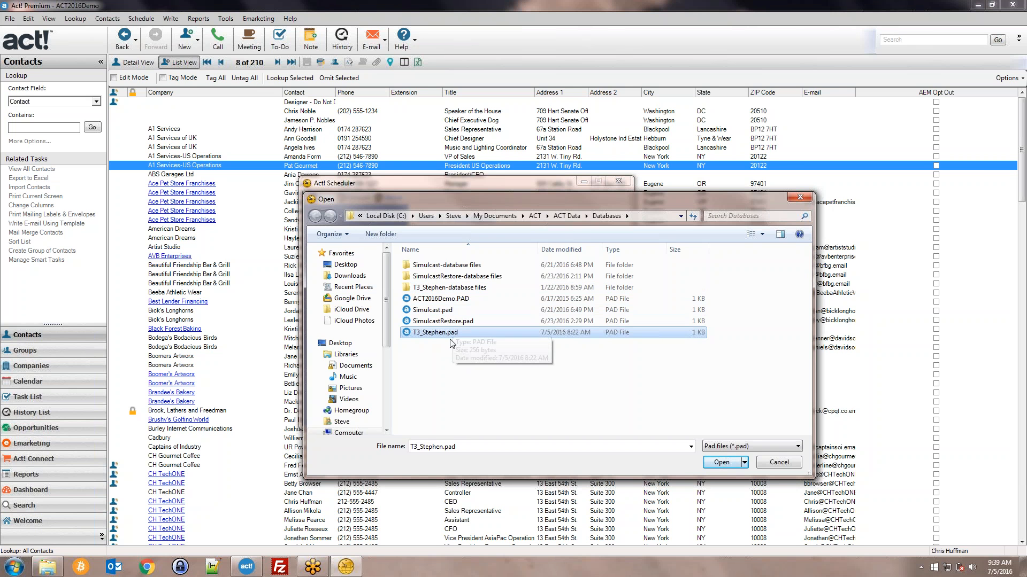
pyautogui.click(463, 299)
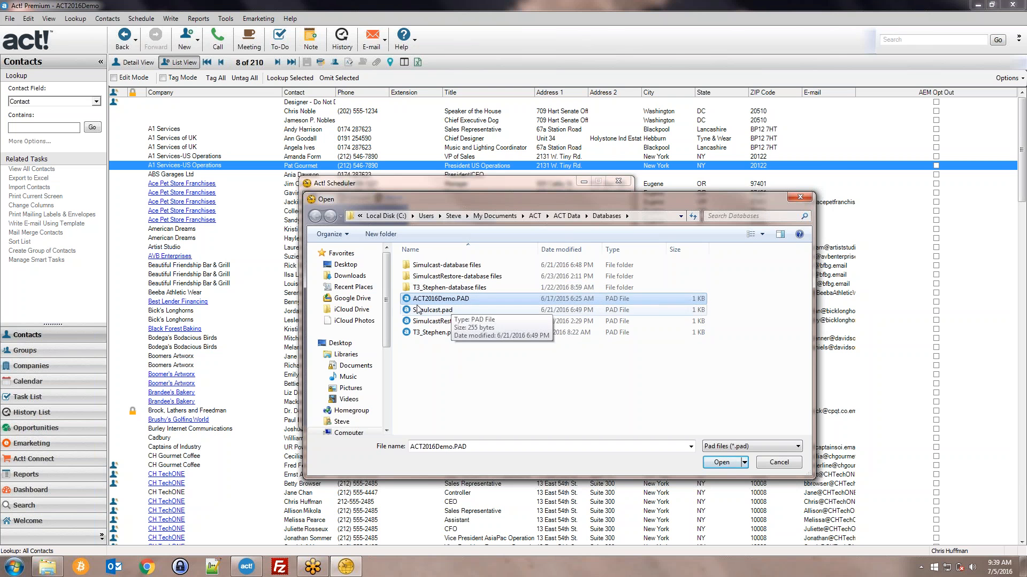
pyautogui.click(722, 465)
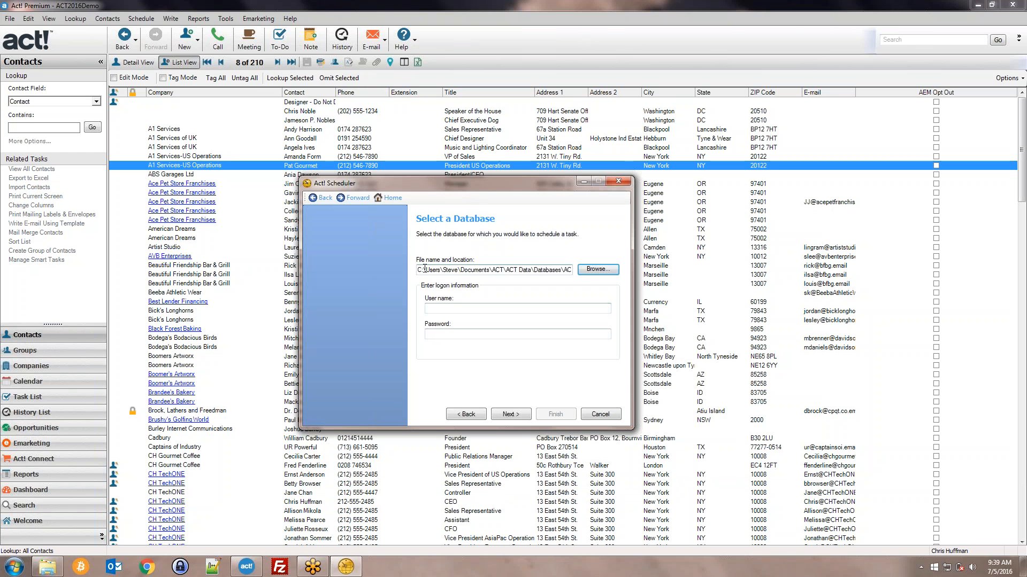
# - Check the end of the database path, enter the database user's name with a blank password, and continue to task selection
pyautogui.moveTo(423, 270); pyautogui.dragTo(580, 270)
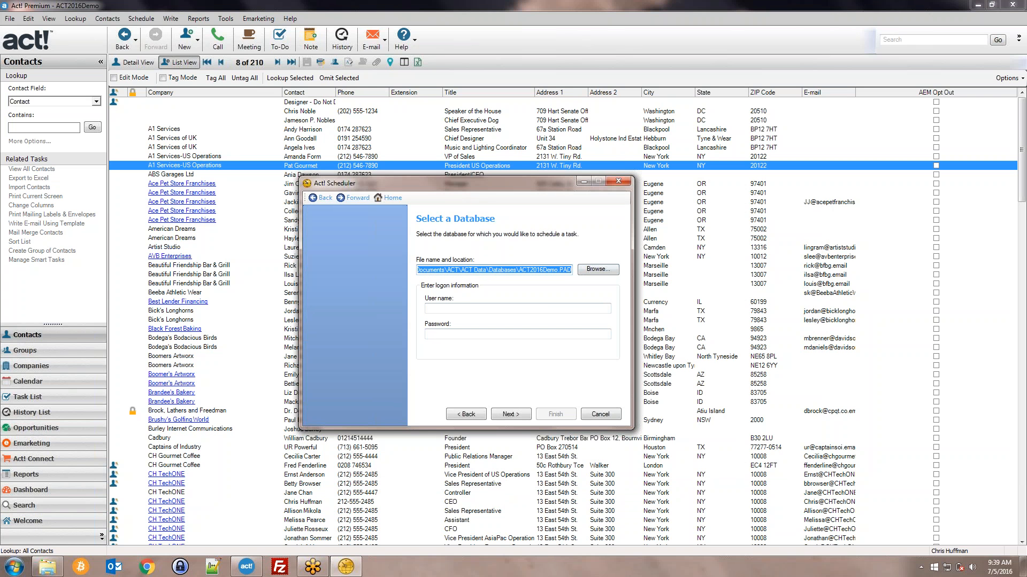
pyautogui.click(566, 271)
pyautogui.click(558, 308)
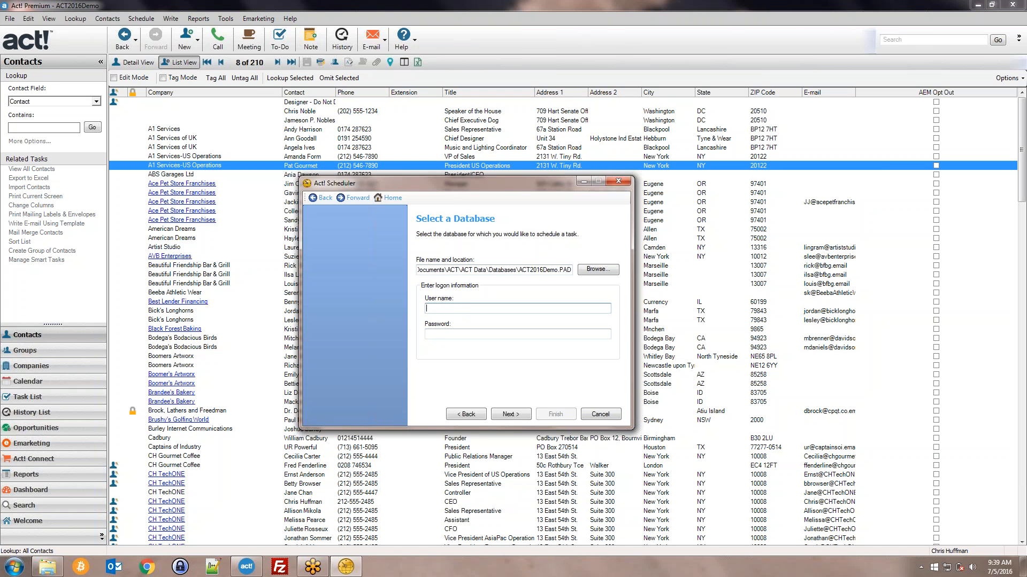
pyautogui.write('chris huffman')
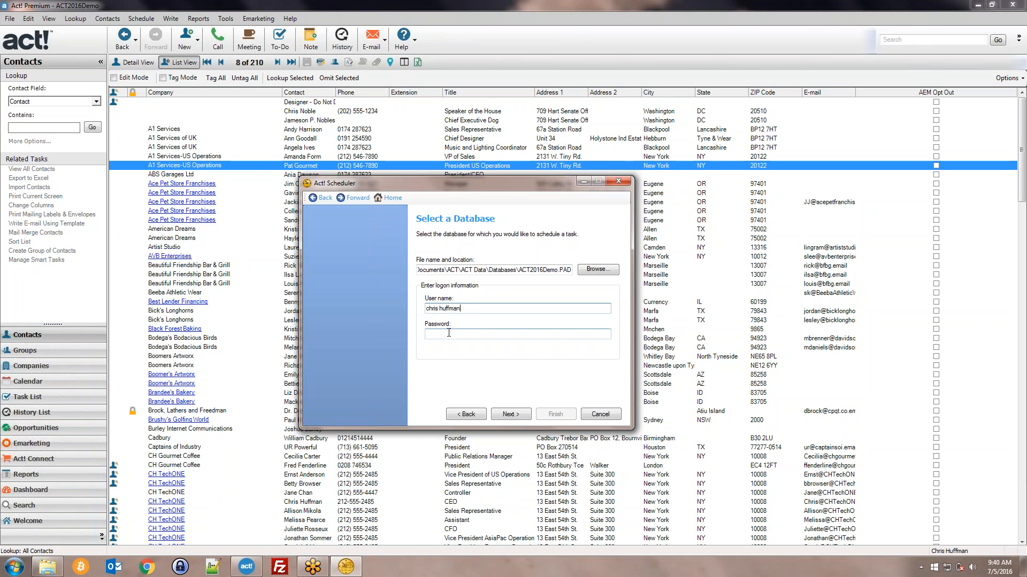
pyautogui.click(511, 411)
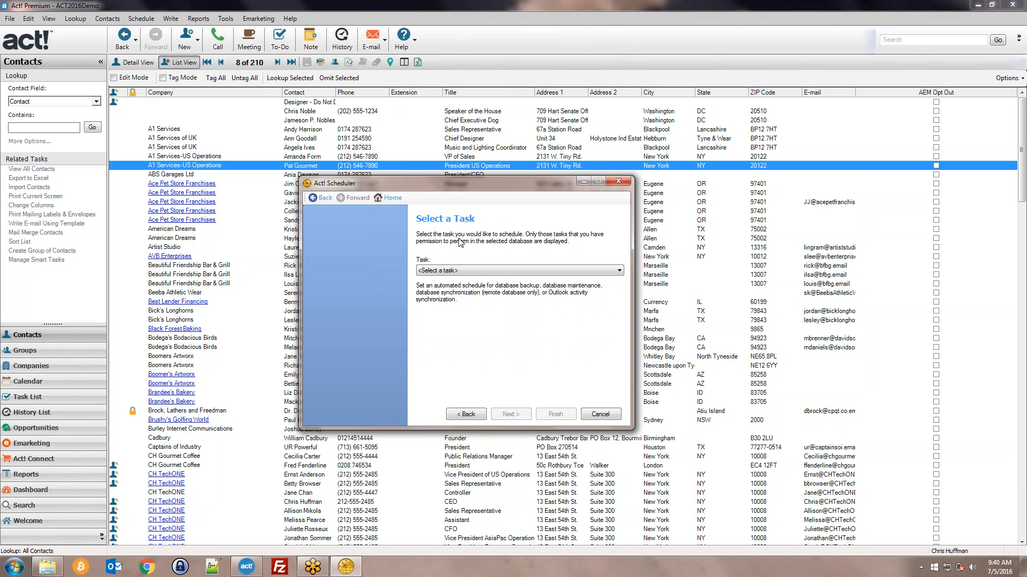
# - Choose Database backup as the scheduled task and continue to its backup options
pyautogui.click(446, 271)
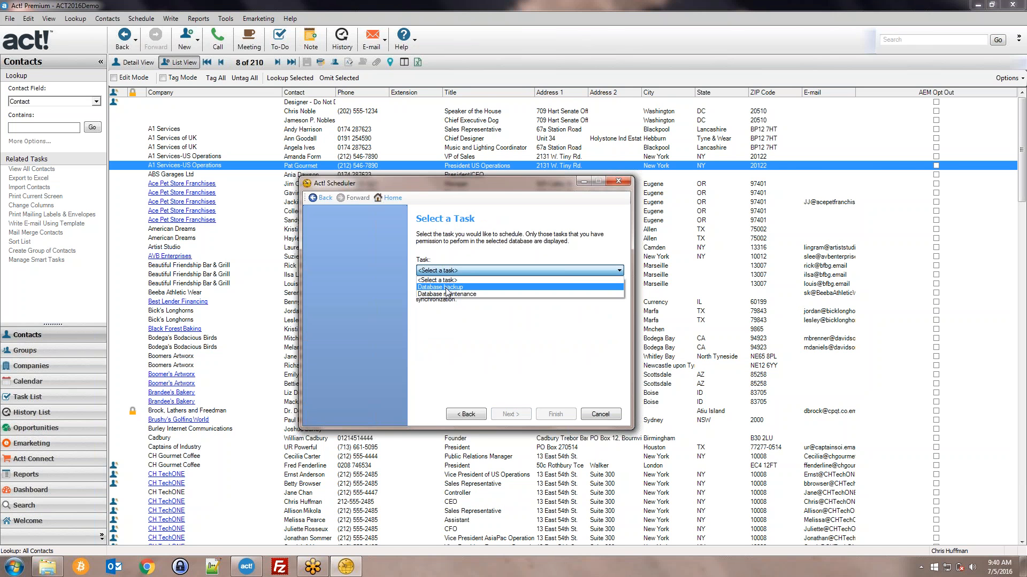
pyautogui.click(458, 287)
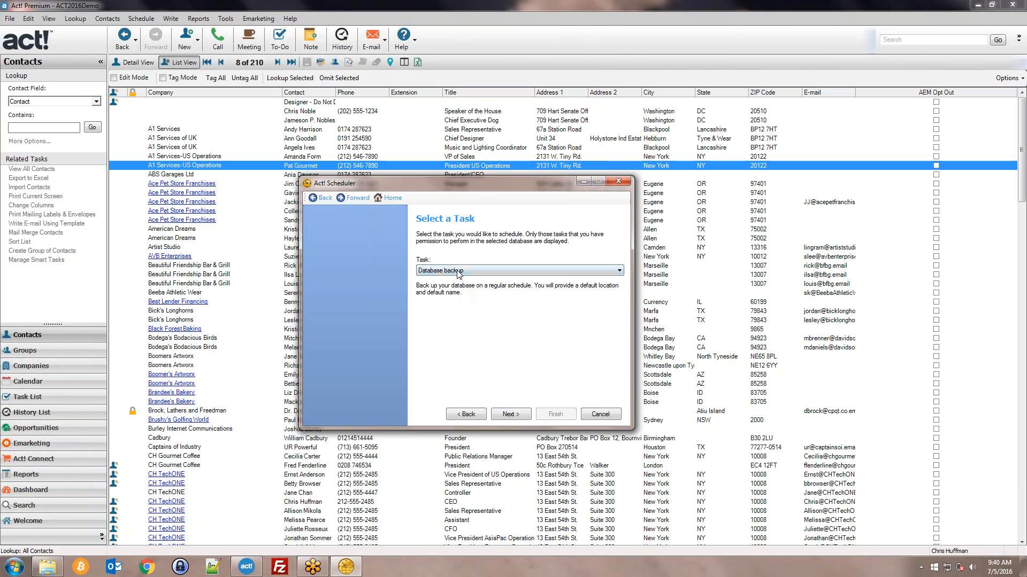
pyautogui.click(510, 415)
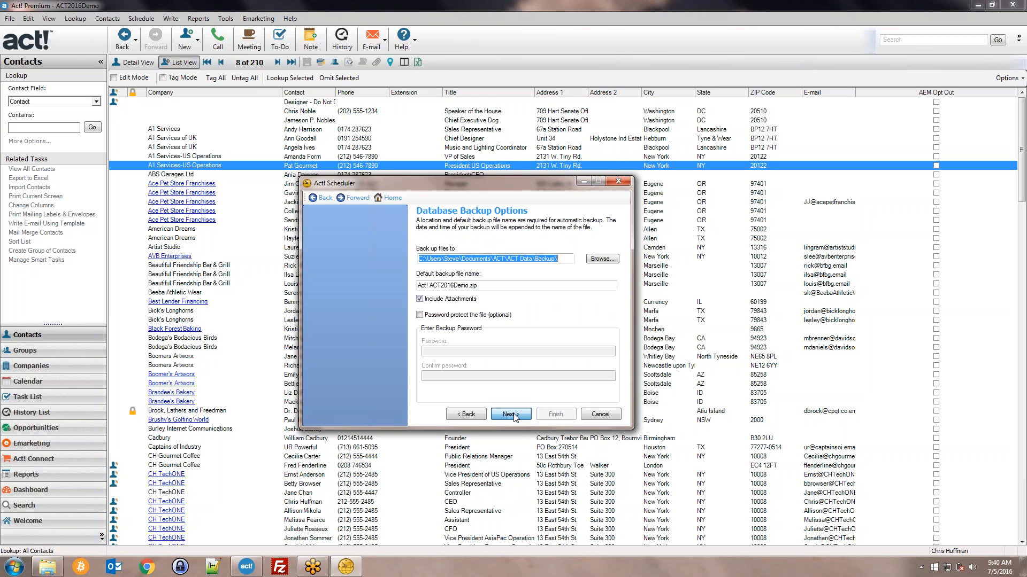
# - Review the backup folder path and default backup file name, dismissing the low battery warning
pyautogui.click(441, 259)
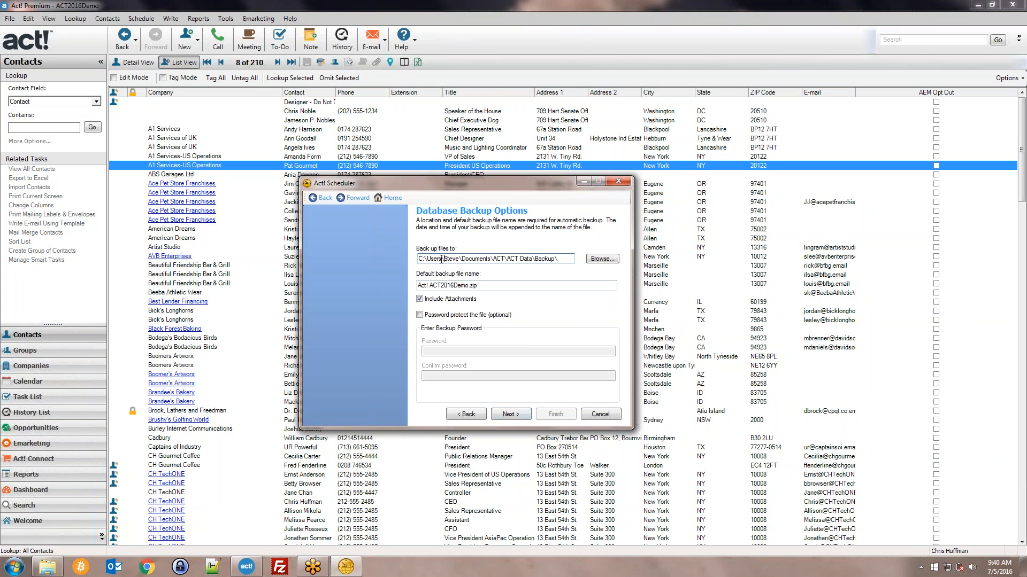
pyautogui.doubleClick(441, 259)
pyautogui.doubleClick(472, 286)
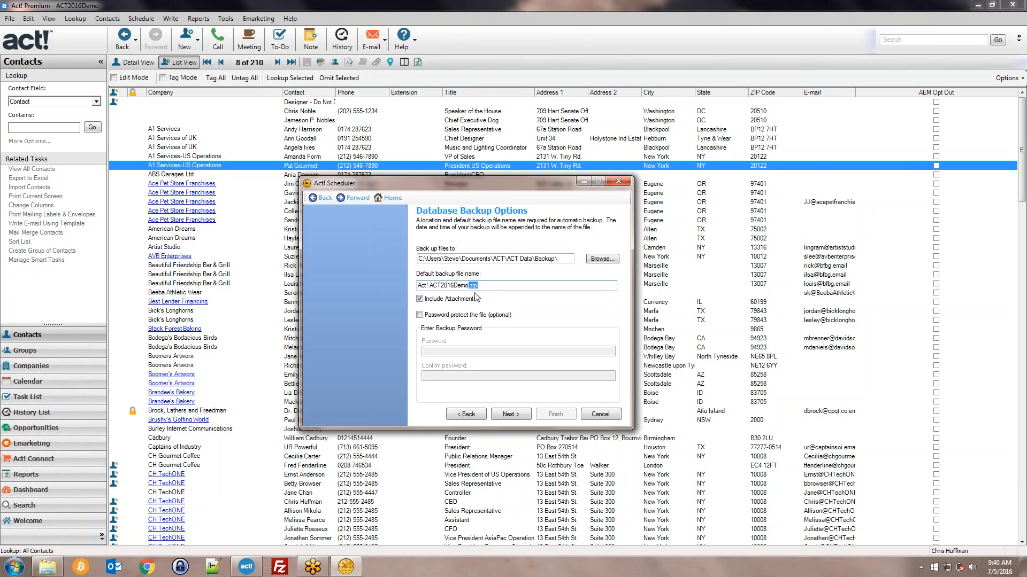
pyautogui.moveTo(478, 286); pyautogui.dragTo(468, 286)
pyautogui.click(477, 286)
pyautogui.moveTo(559, 258); pyautogui.dragTo(454, 258)
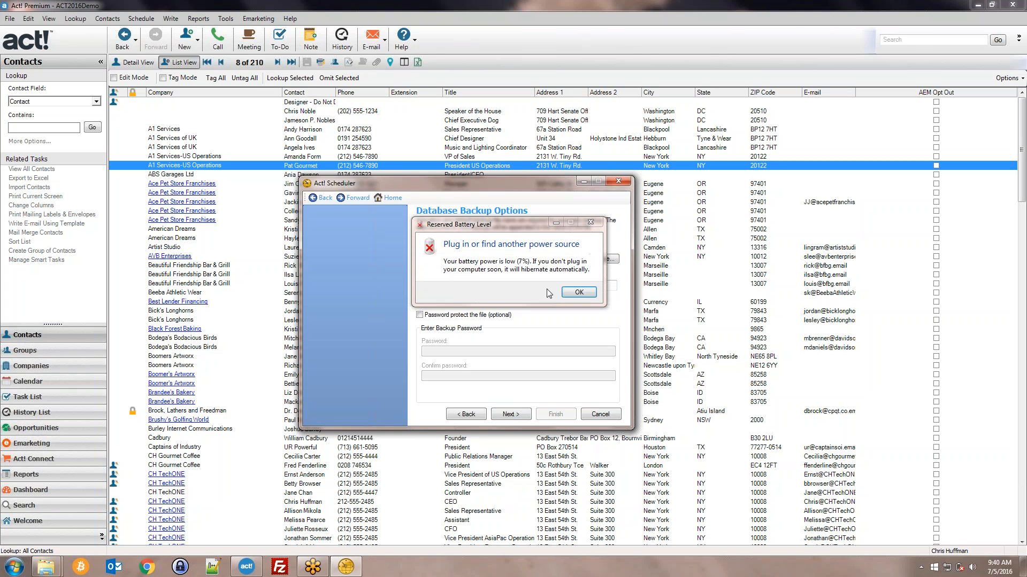
pyautogui.click(568, 296)
pyautogui.click(572, 259)
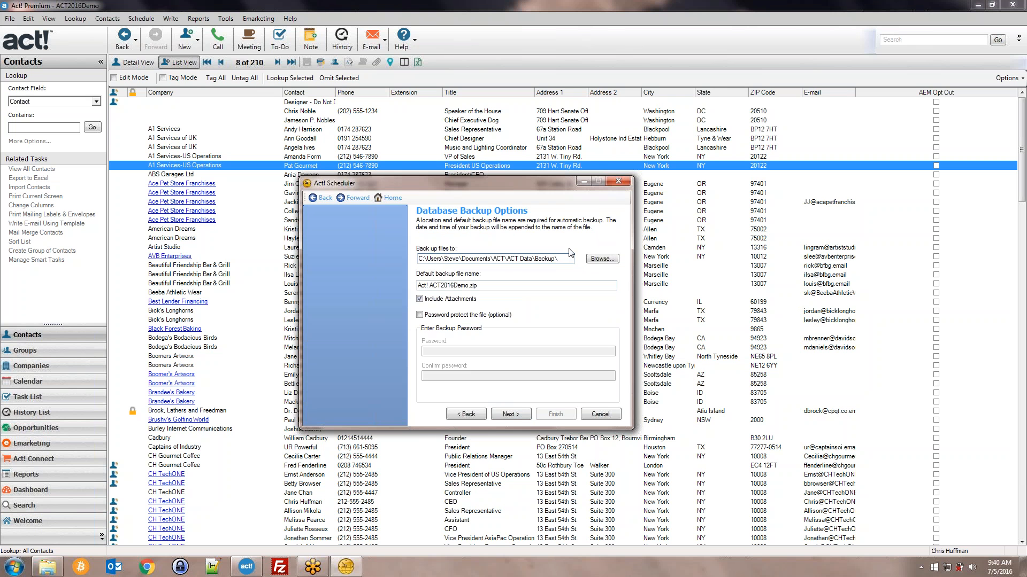
# - Increase the screen brightness by several levels
pyautogui.press('XF86MonBrightnessUp')
pyautogui.press('XF86MonBrightnessUp')
pyautogui.press('XF86MonBrightnessUp')
pyautogui.press('XF86MonBrightnessUp')
pyautogui.press('XF86MonBrightnessUp')
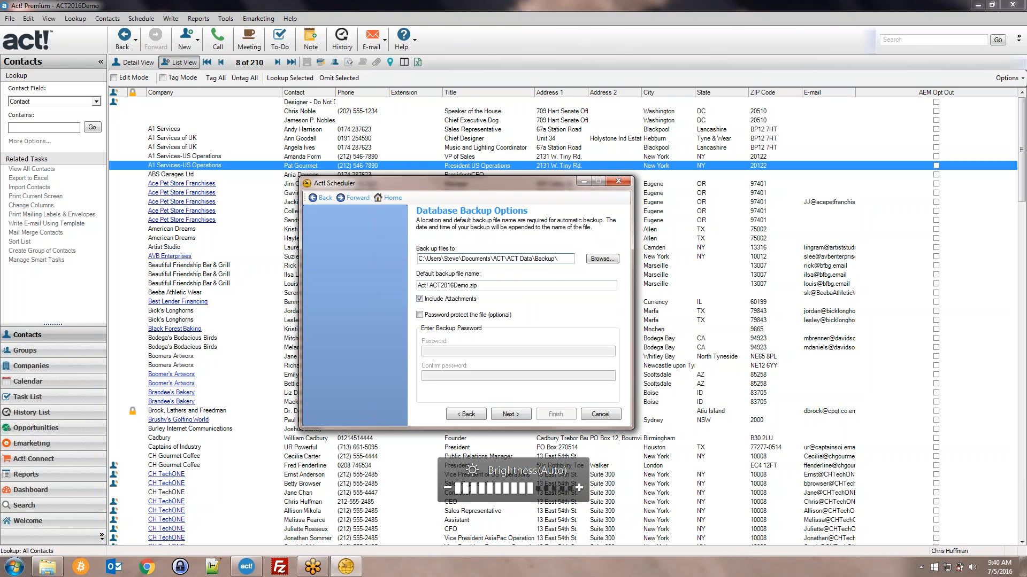
# - Accept the backup options with attachments and no password, and adjust the number of backup files to keep
pyautogui.click(557, 286)
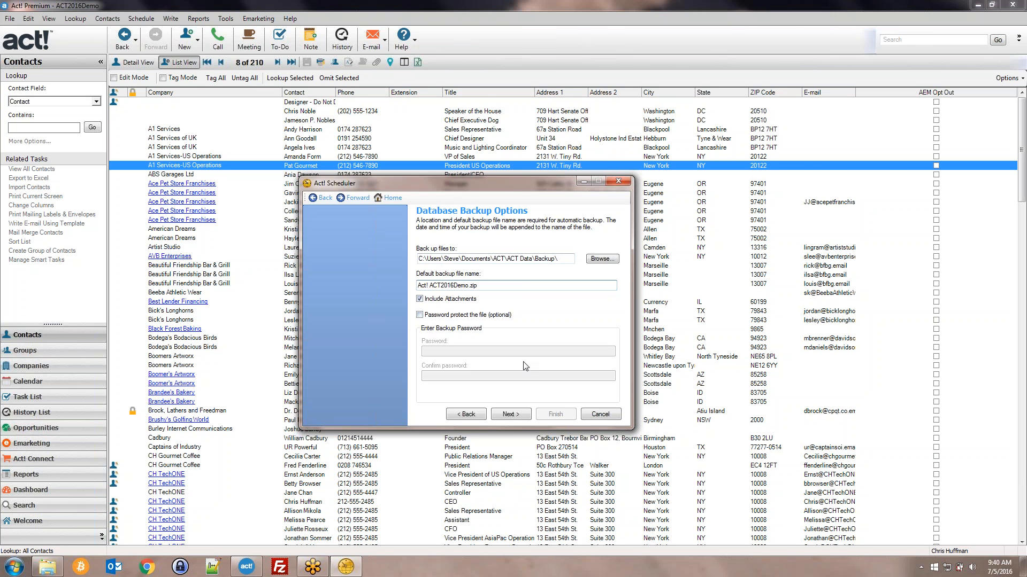
pyautogui.click(507, 416)
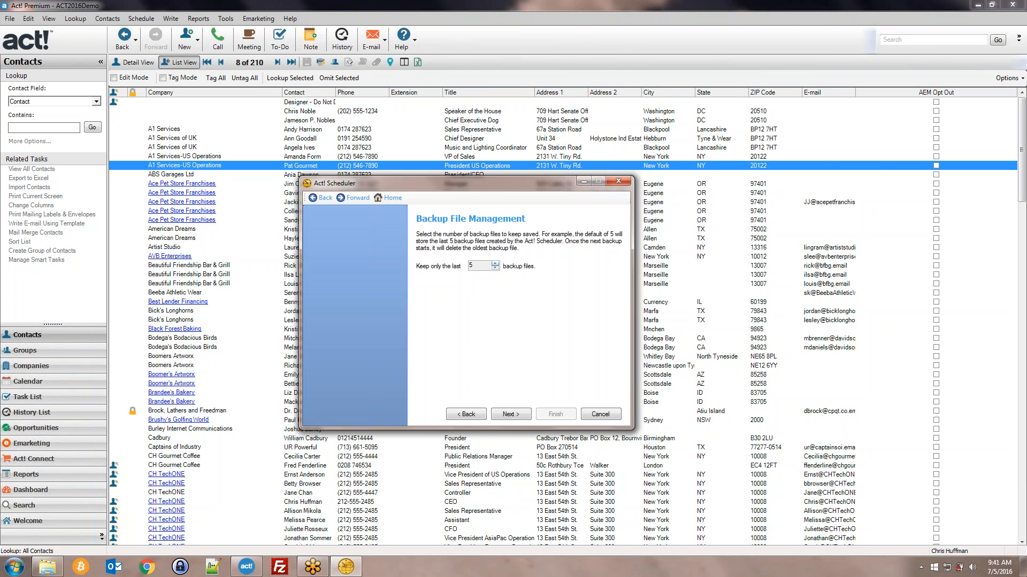
pyautogui.click(497, 263)
pyautogui.click(511, 415)
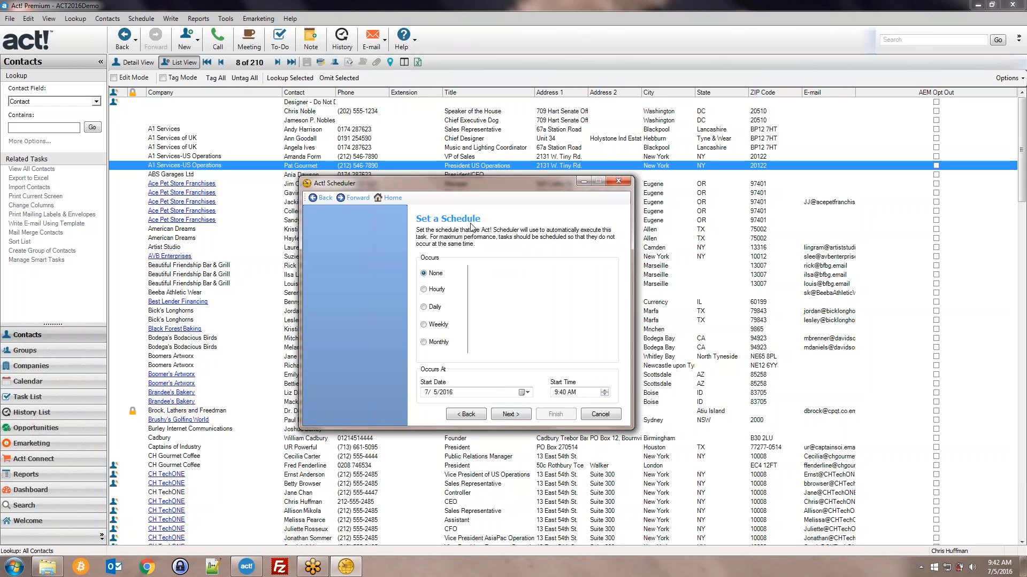
# - Schedule the backup daily, every 1 days, from 7/5/2016 at 9:40 PM, and finish the task without e-mail notifications
pyautogui.click(434, 309)
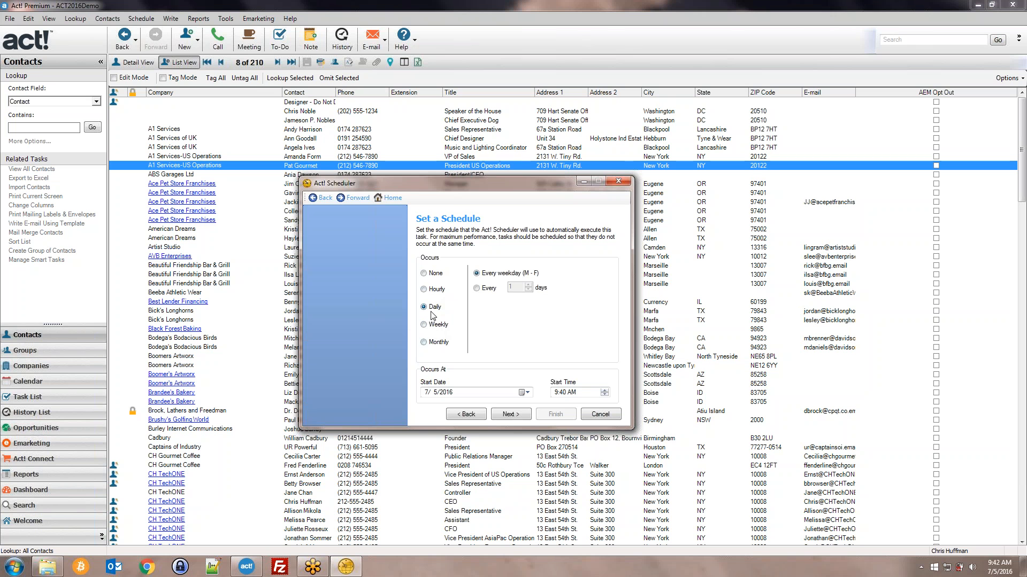
pyautogui.click(486, 290)
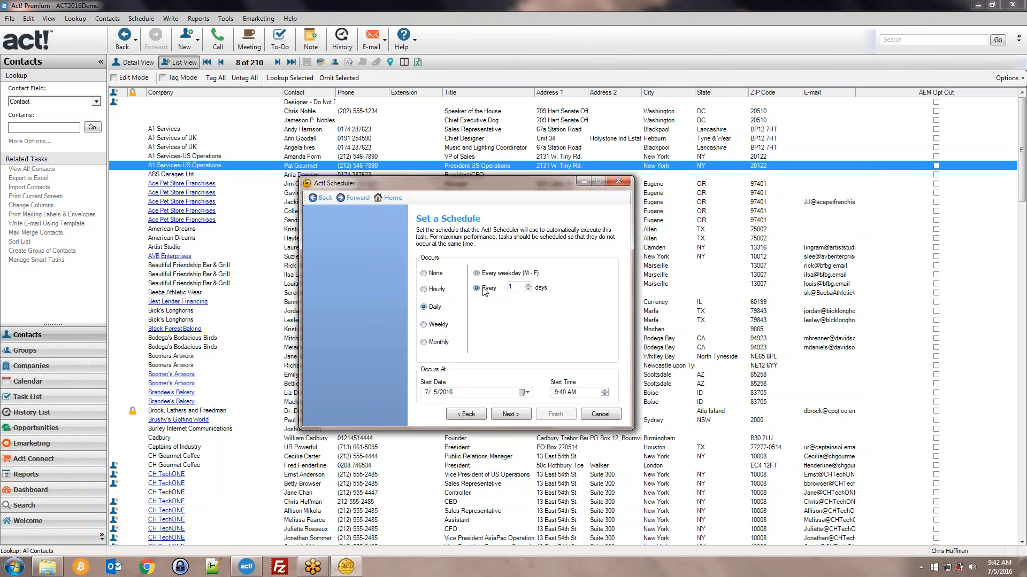
pyautogui.click(521, 286)
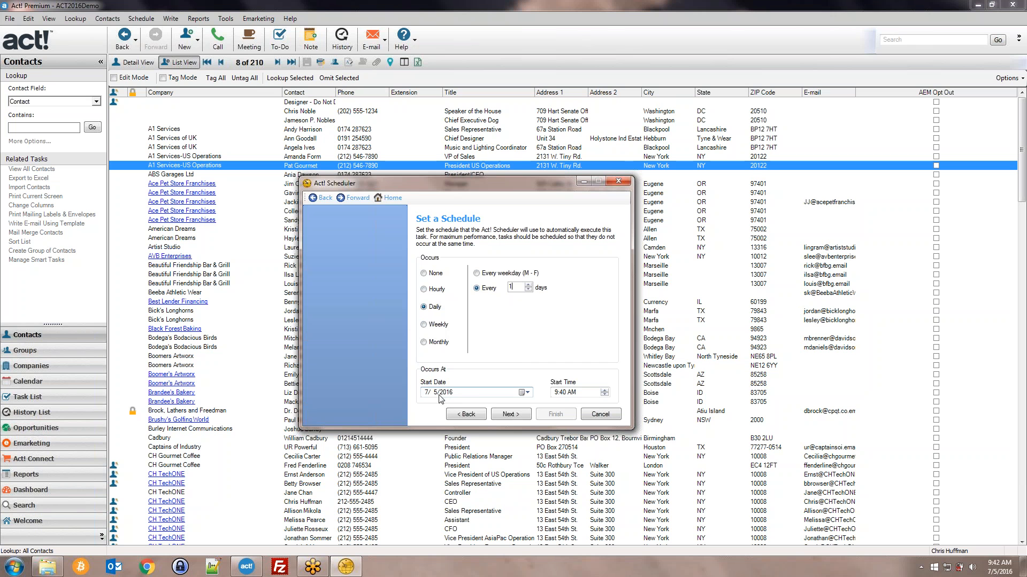
pyautogui.click(563, 394)
pyautogui.click(572, 394)
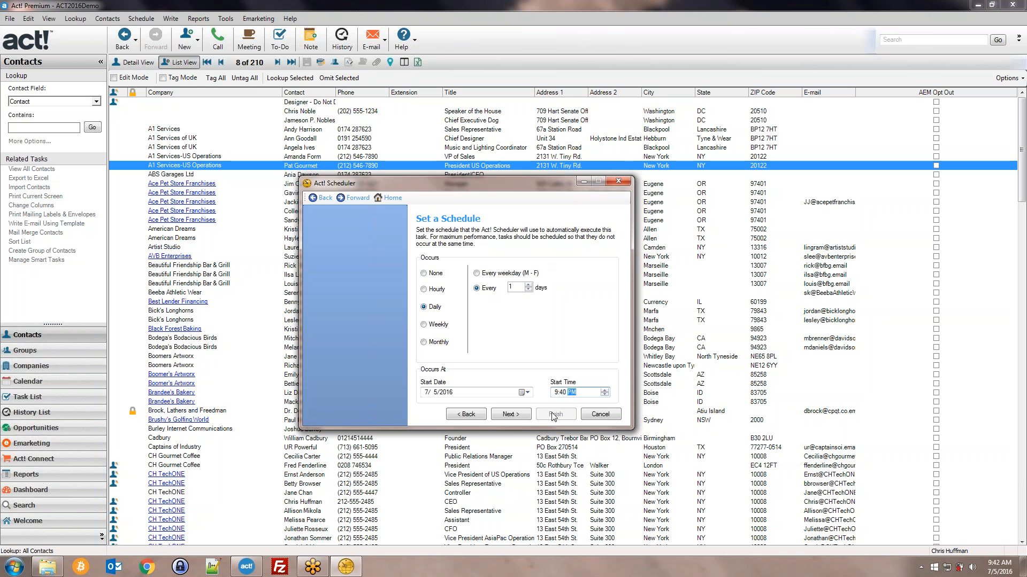
pyautogui.click(516, 419)
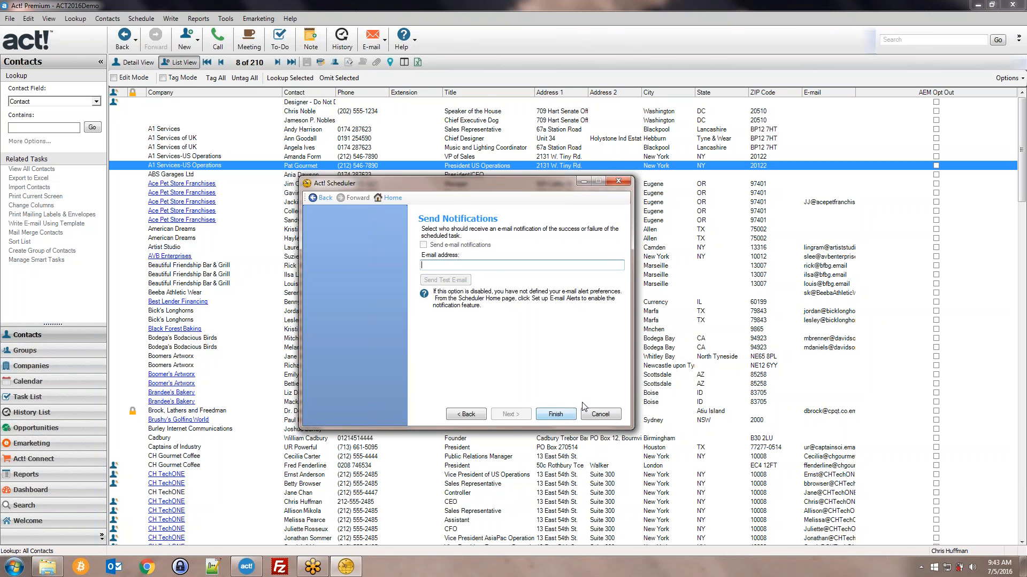
pyautogui.click(567, 415)
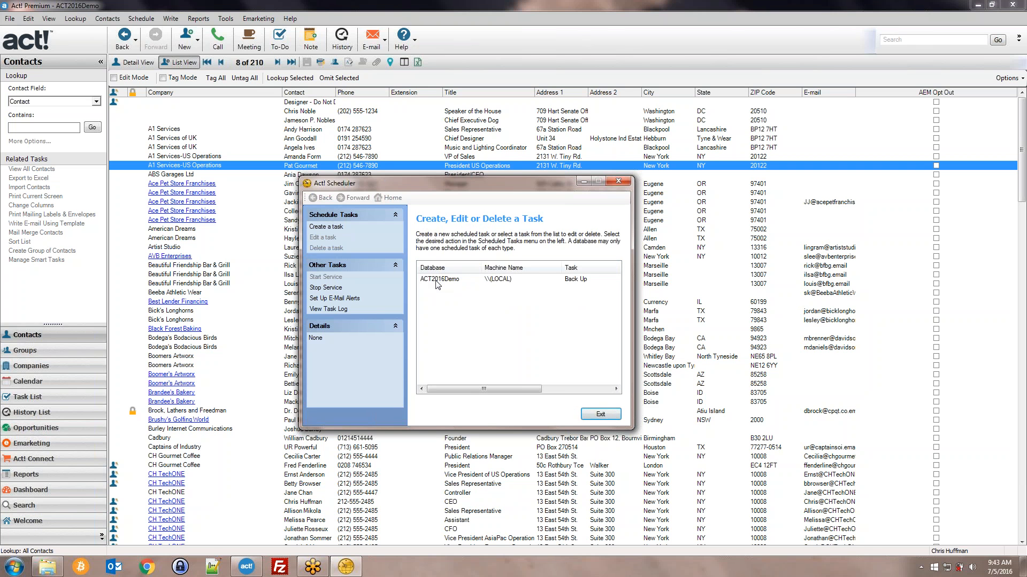
# - View the schedule details of the ACT2016Demo backup task and clear the selection
pyautogui.click(463, 279)
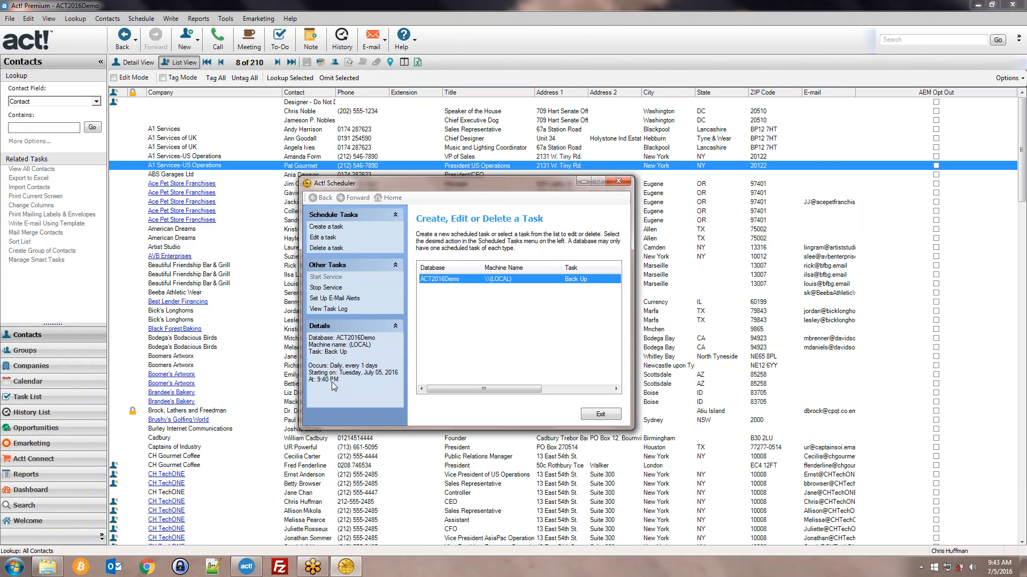
pyautogui.click(486, 331)
pyautogui.click(531, 280)
# - Switch to Windows Explorer, check the Backup folder's path and Act! ACT2016Demo.zip, and minimize the window
pyautogui.click(50, 567)
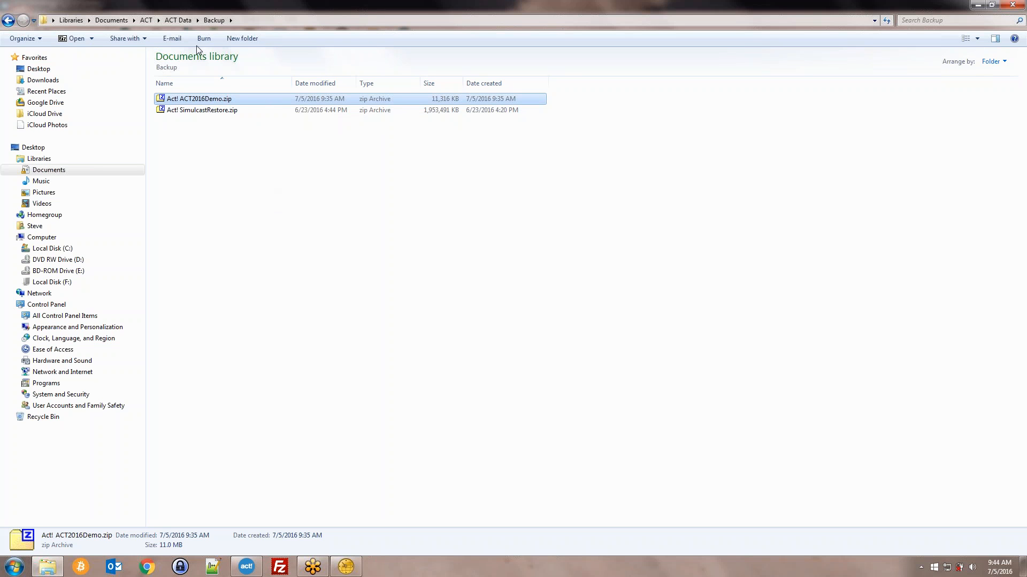
pyautogui.click(271, 20)
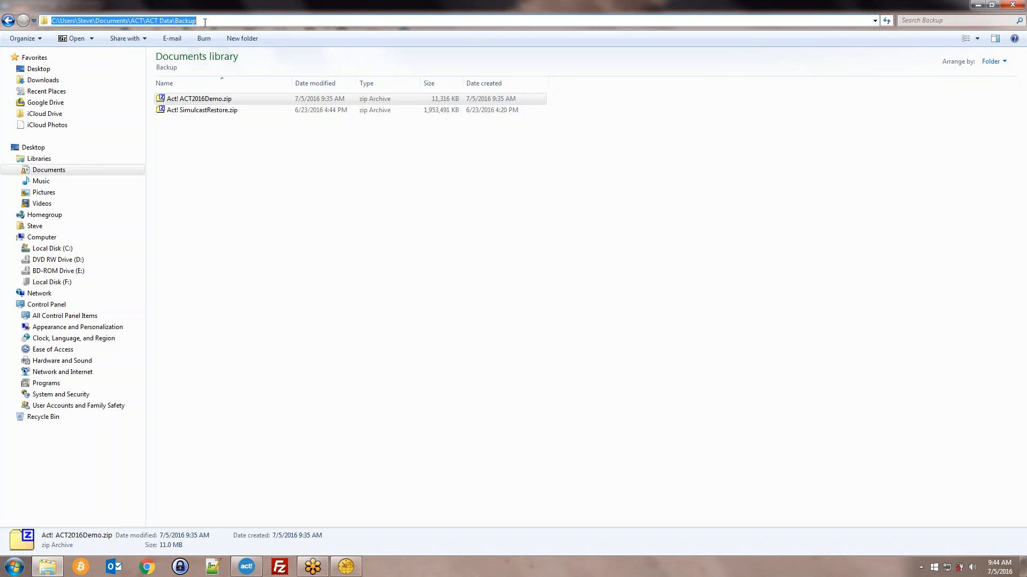
pyautogui.moveTo(204, 22); pyautogui.dragTo(178, 21)
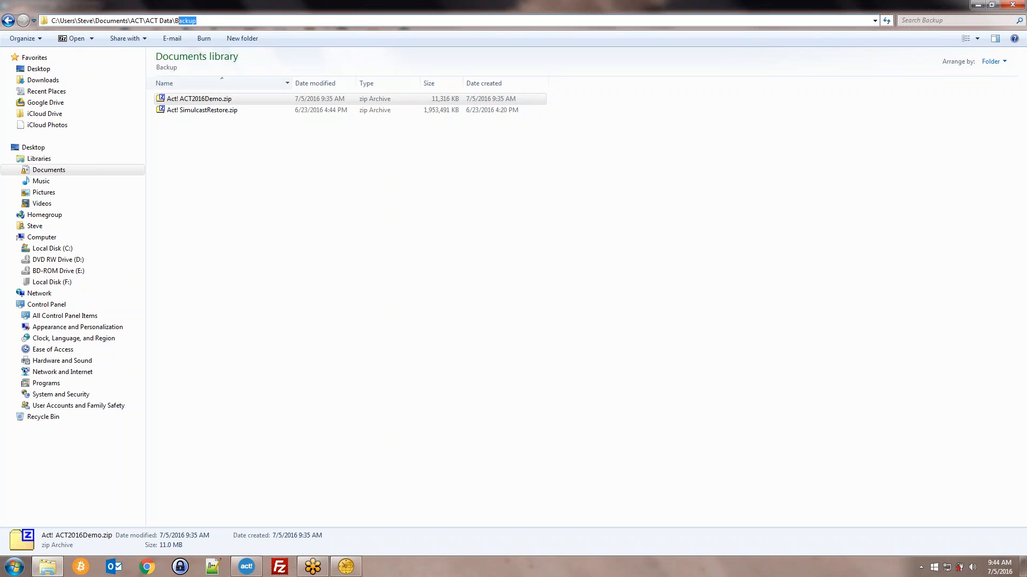
pyautogui.click(313, 100)
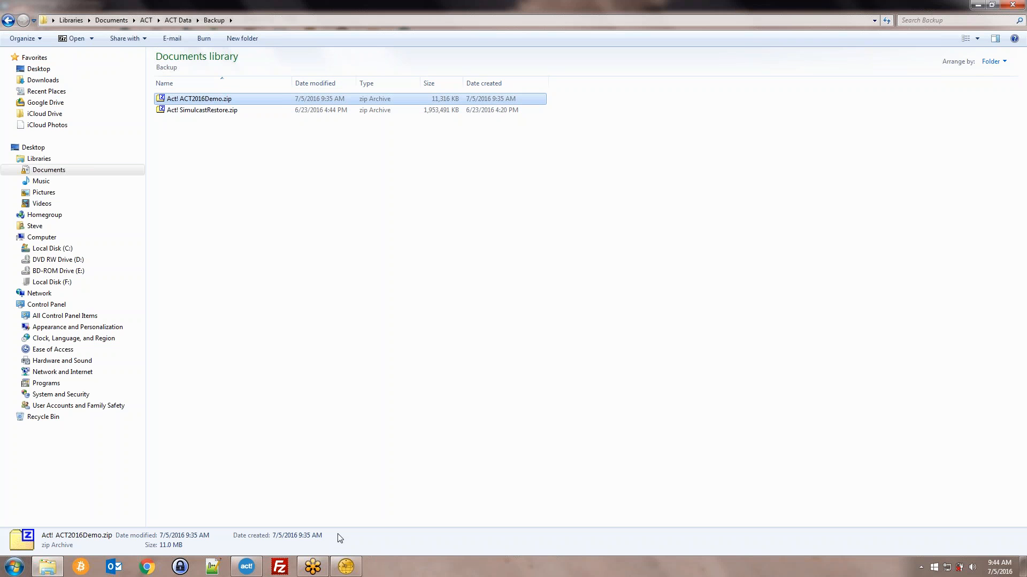
pyautogui.click(986, 5)
pyautogui.click(472, 299)
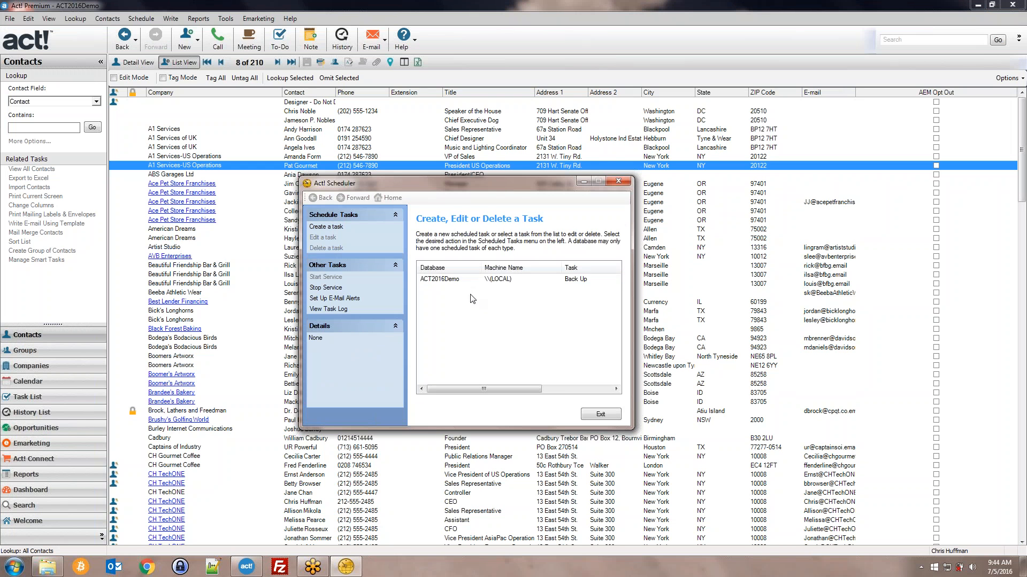
pyautogui.click(459, 281)
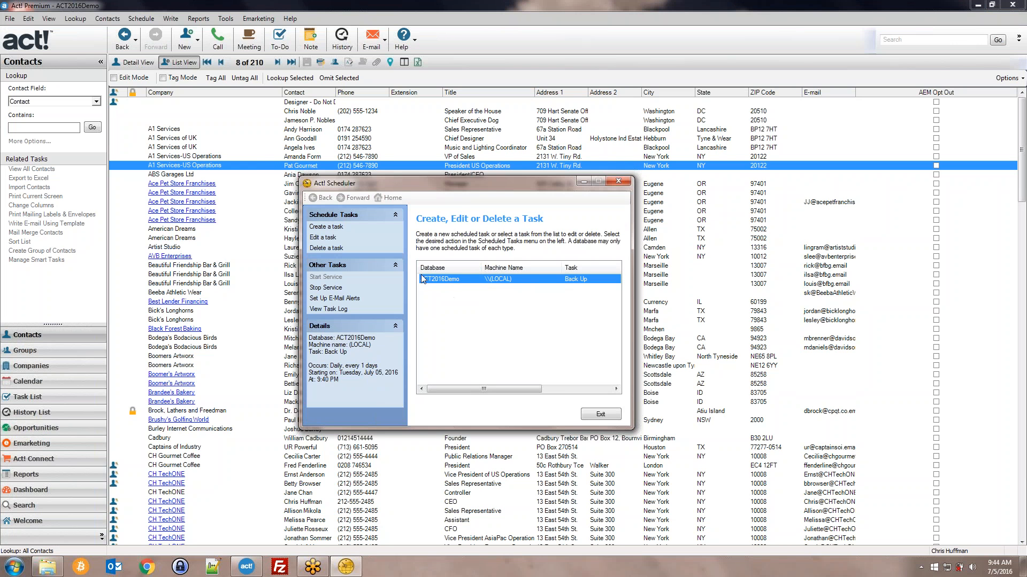
pyautogui.click(328, 228)
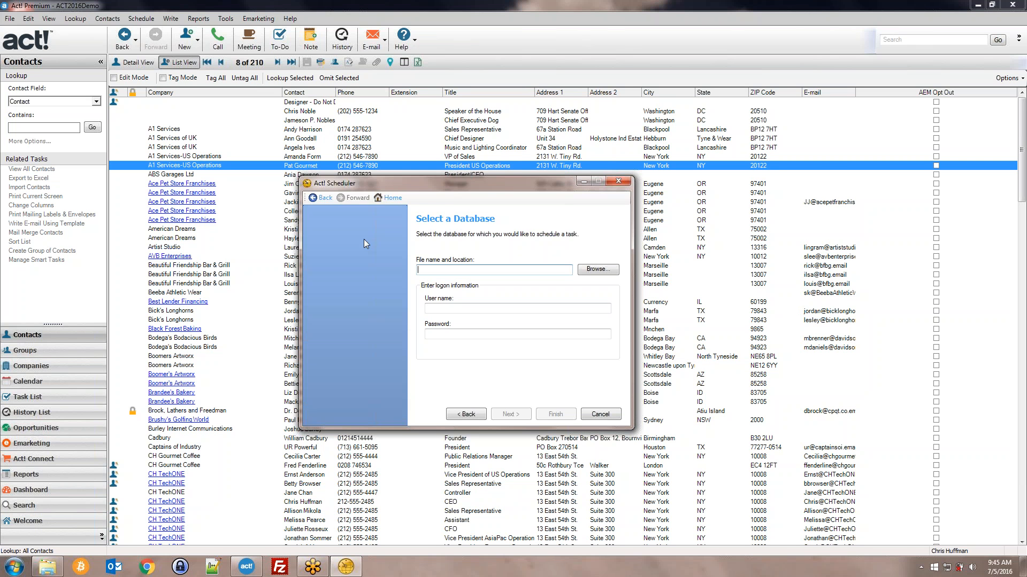
pyautogui.click(329, 195)
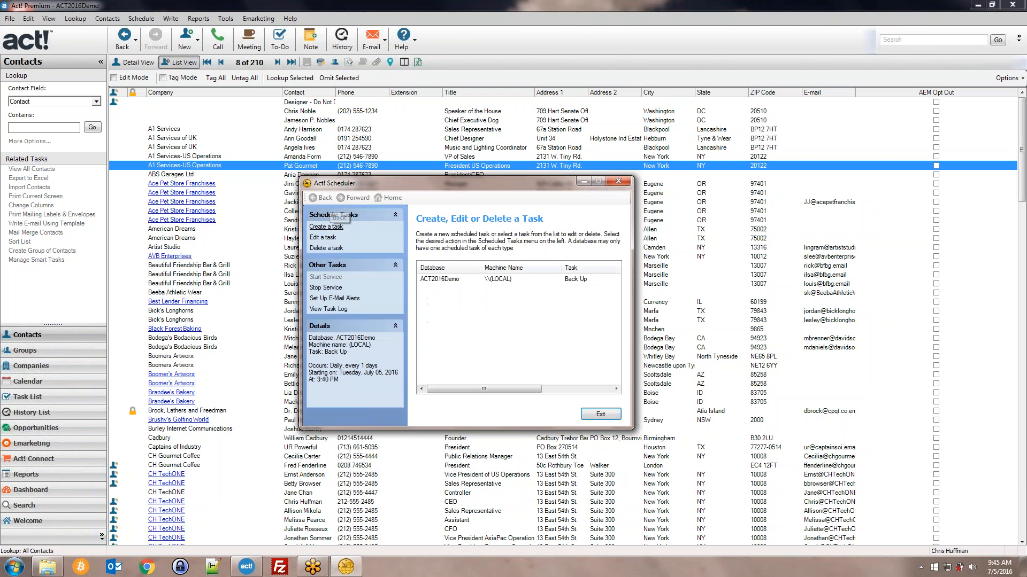
# - Create a new scheduled task for the ACT2016Demo.PAD database and log on with the user name and a blank password
pyautogui.click(336, 220)
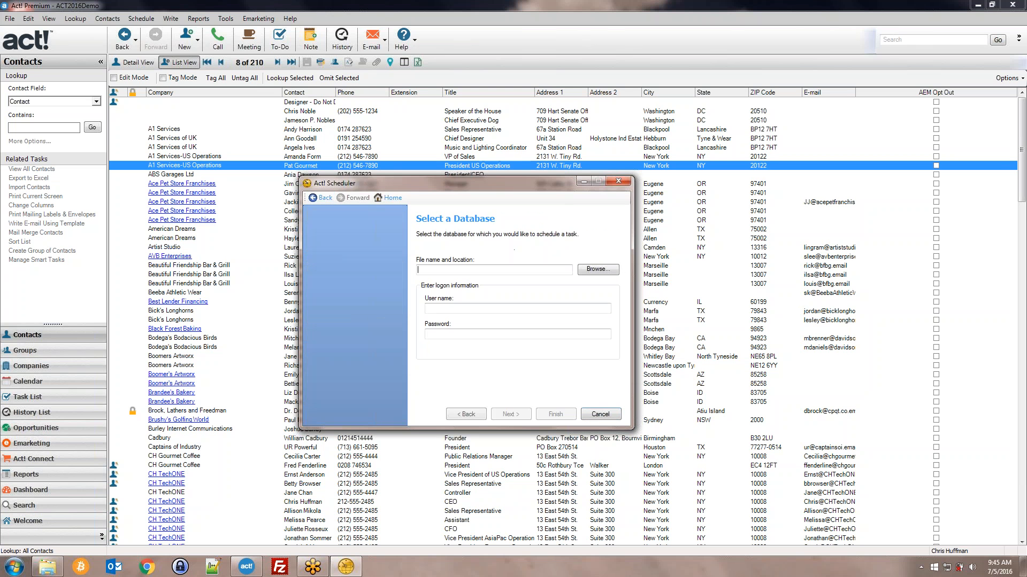
pyautogui.click(613, 274)
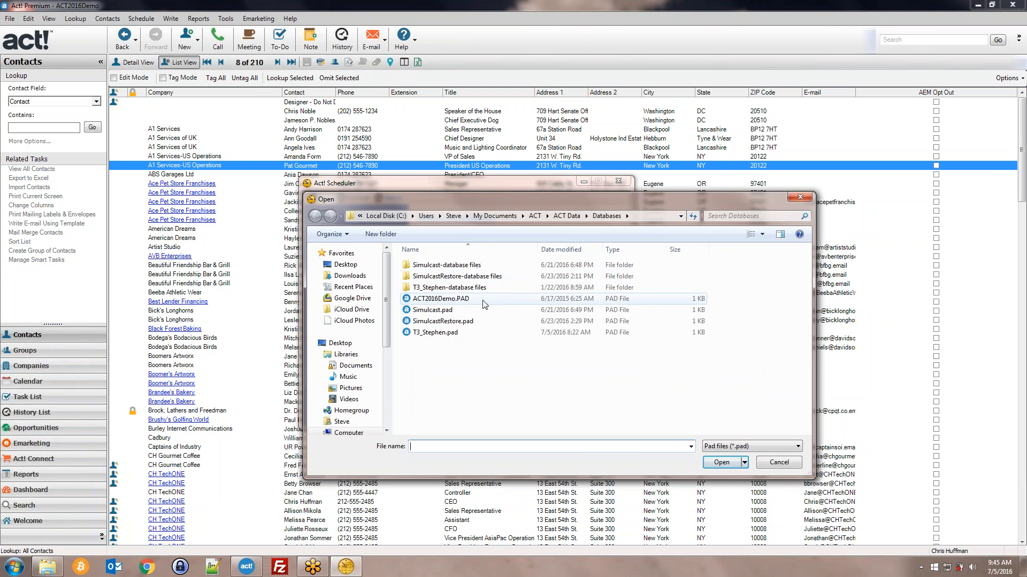
pyautogui.doubleClick(481, 298)
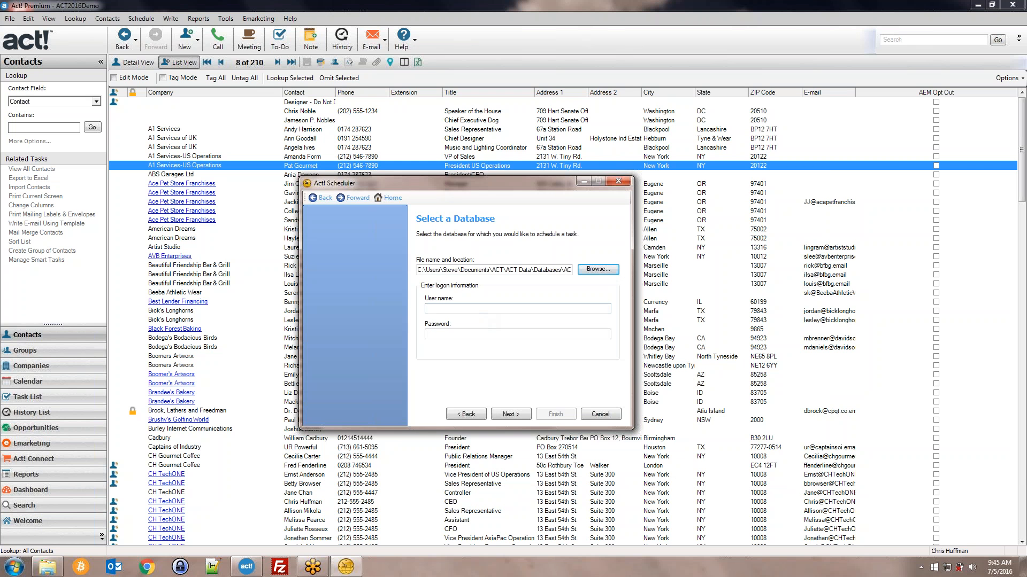
pyautogui.click(465, 309)
pyautogui.write('chris huffman')
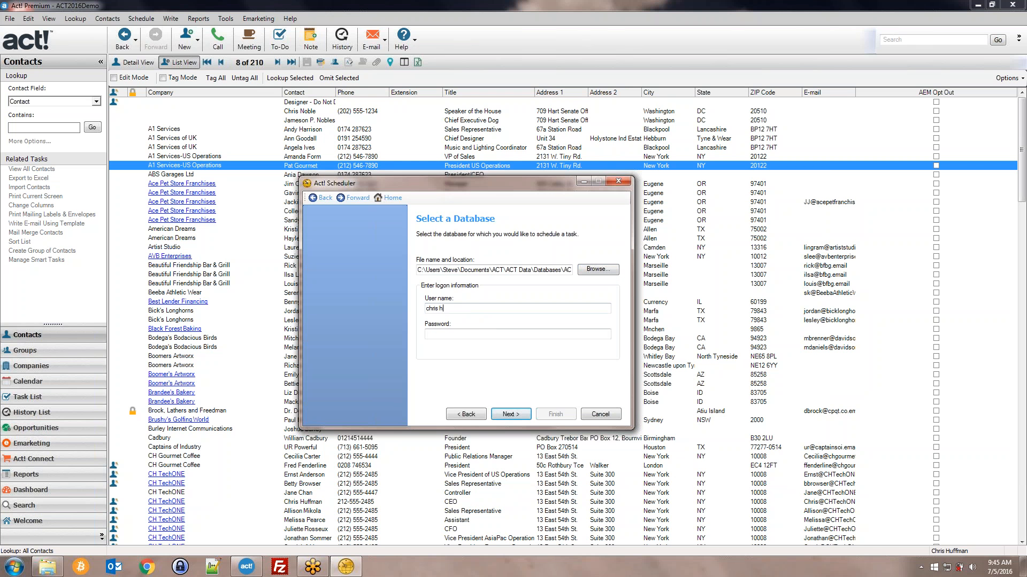
pyautogui.click(508, 414)
# - Choose Database maintenance as the task and accept both the Integrity Check and Re-index options
pyautogui.click(428, 271)
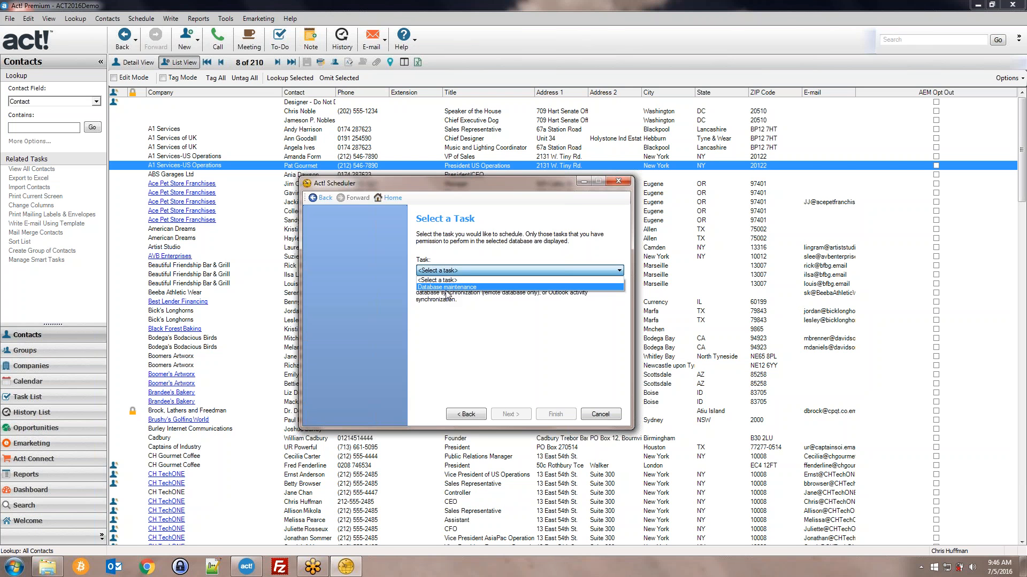
pyautogui.click(446, 287)
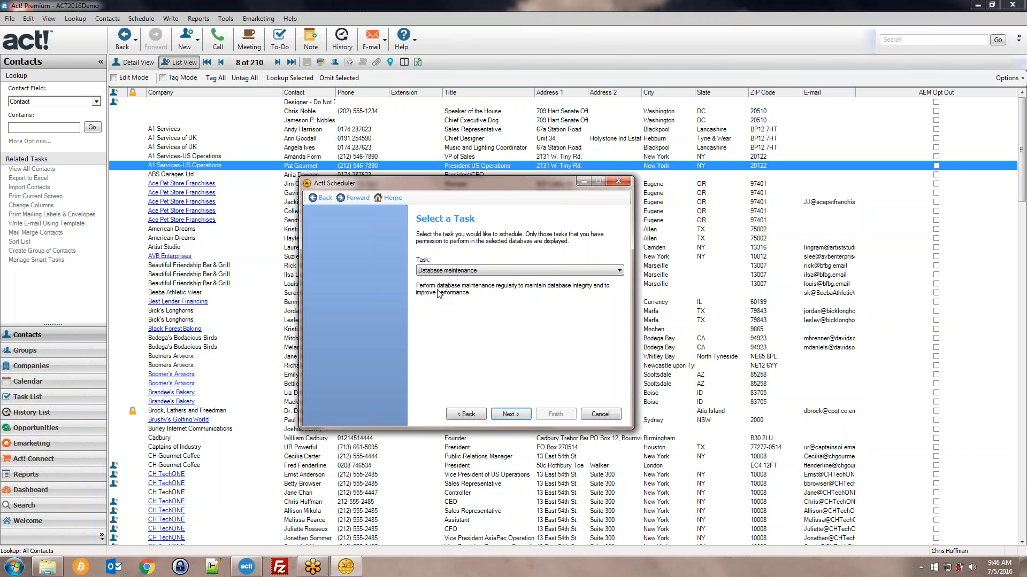
pyautogui.click(507, 415)
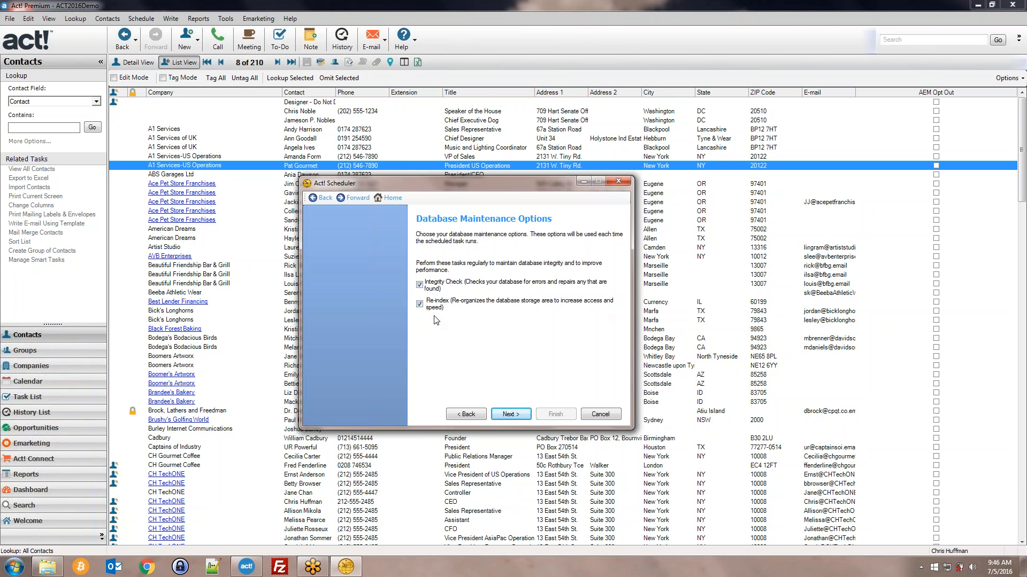
pyautogui.click(512, 414)
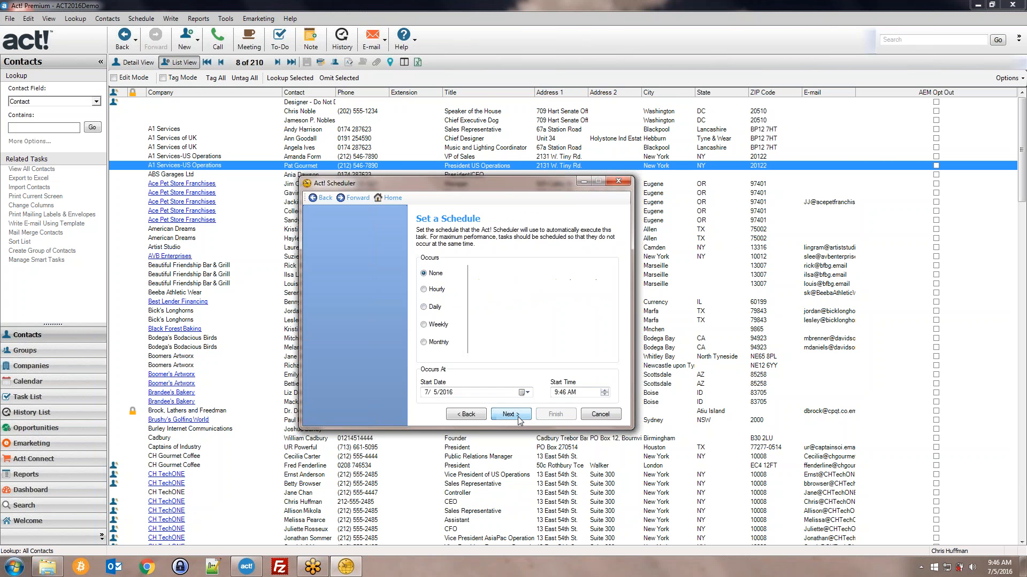
# - Schedule the maintenance weekly, every 1 weeks on Saturday at 2:46 AM, and finish the task without e-mail notifications
pyautogui.click(423, 325)
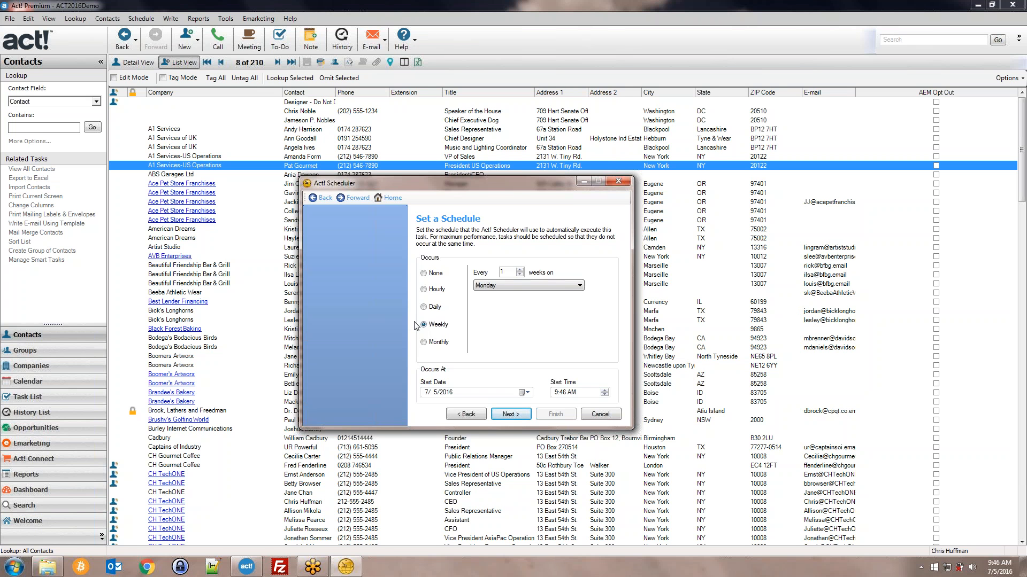
pyautogui.click(526, 286)
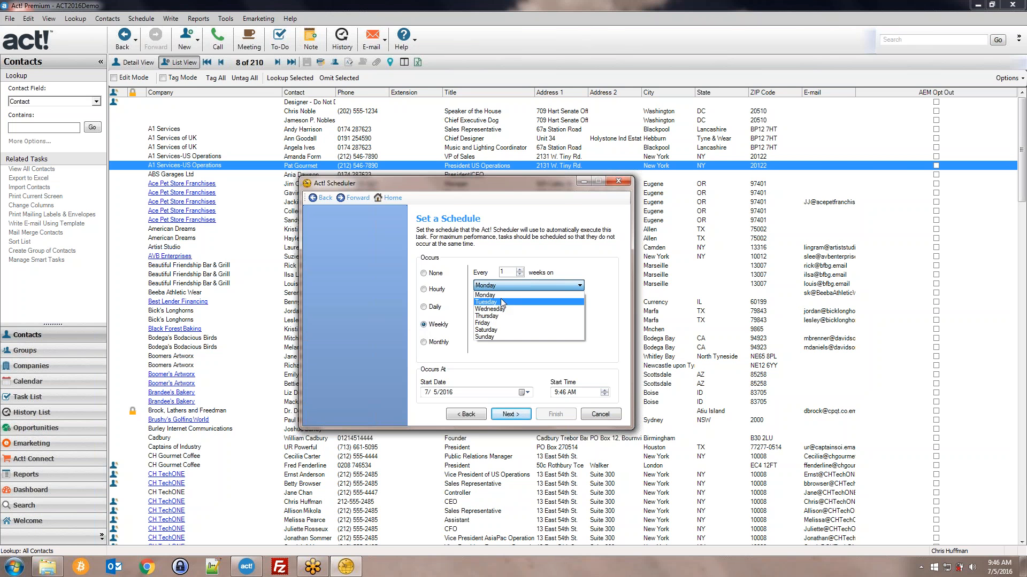
pyautogui.click(487, 329)
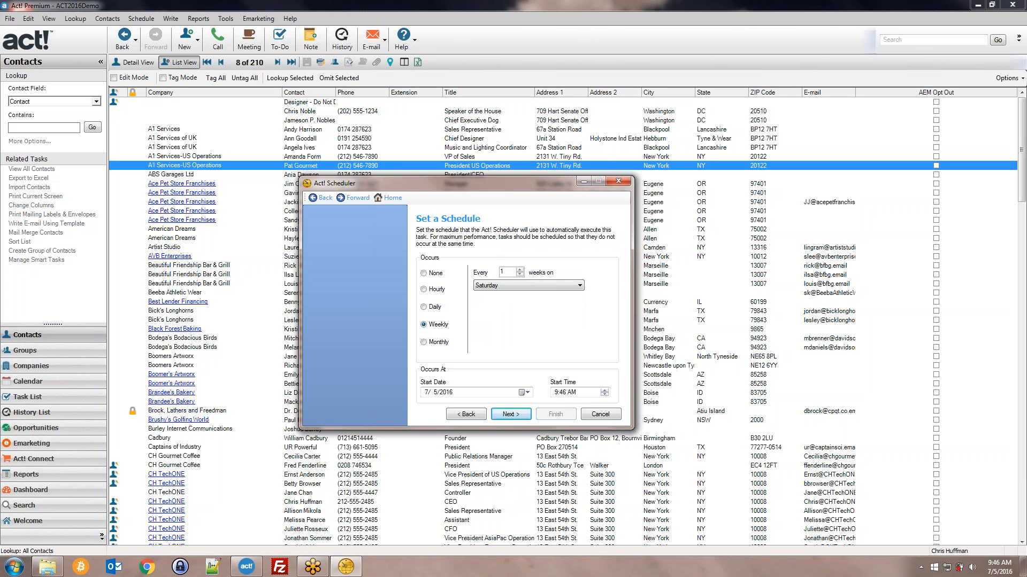
pyautogui.click(556, 393)
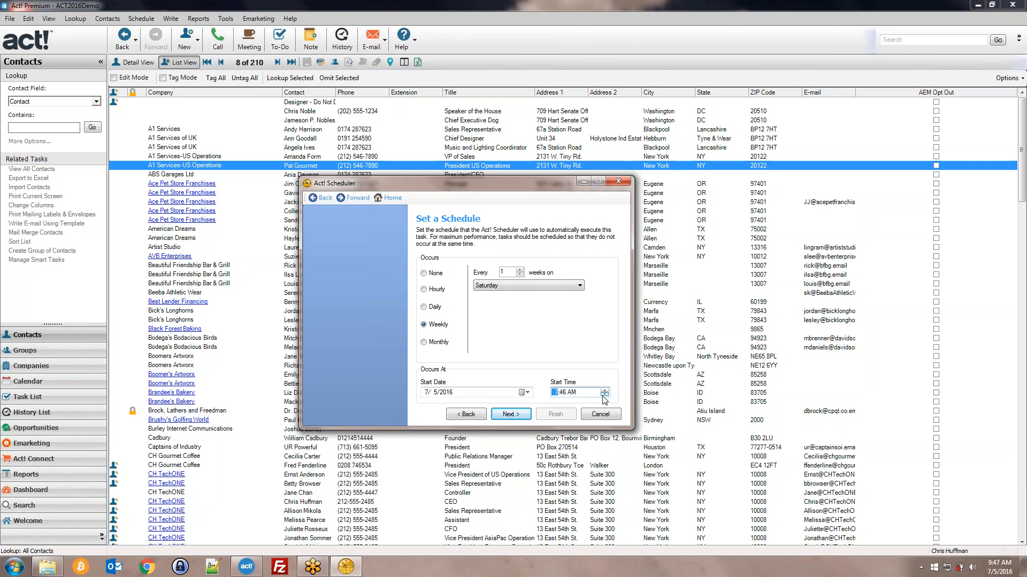
pyautogui.click(603, 396)
pyautogui.click(603, 395)
pyautogui.click(603, 395)
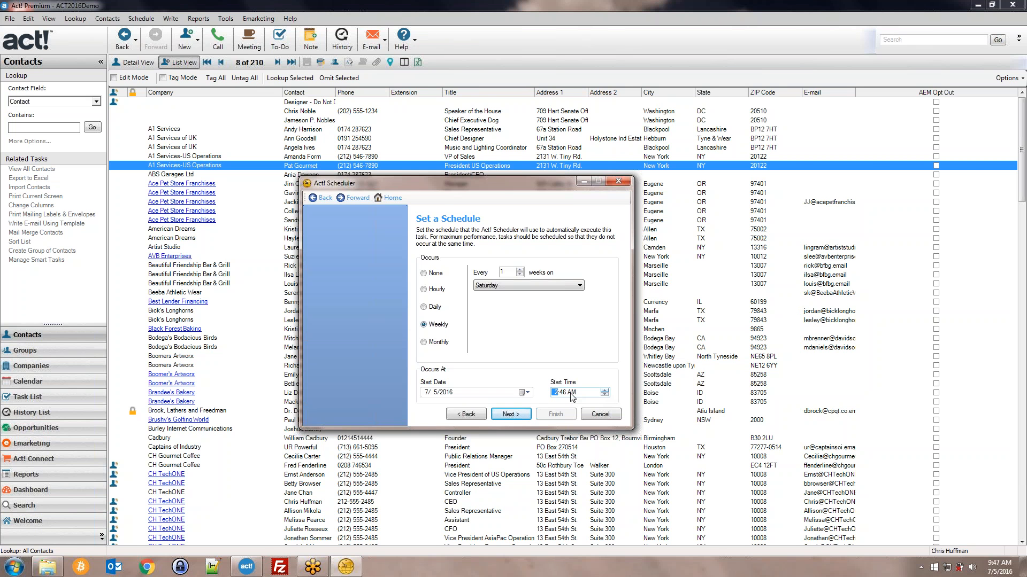
pyautogui.click(583, 398)
pyautogui.click(570, 356)
pyautogui.click(510, 417)
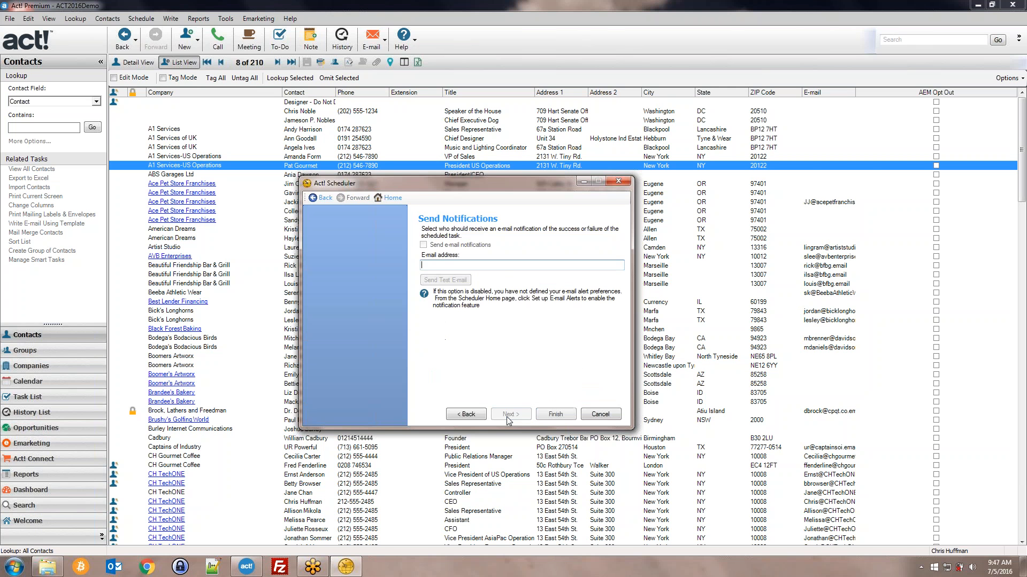
pyautogui.click(556, 416)
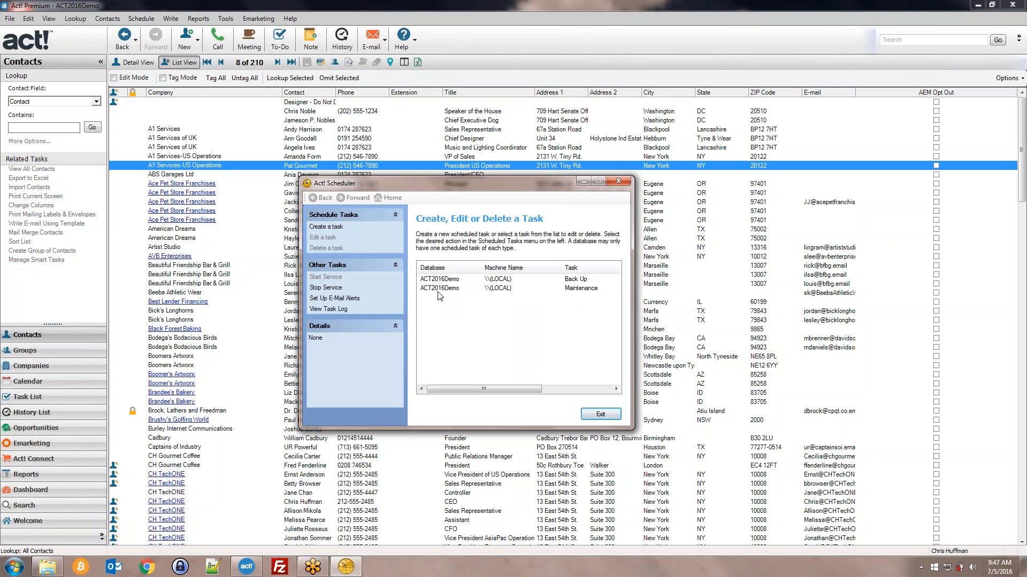
# - Review the schedule details of the ACT2016Demo maintenance and backup tasks, and close Act! Scheduler
pyautogui.click(438, 290)
pyautogui.click(433, 279)
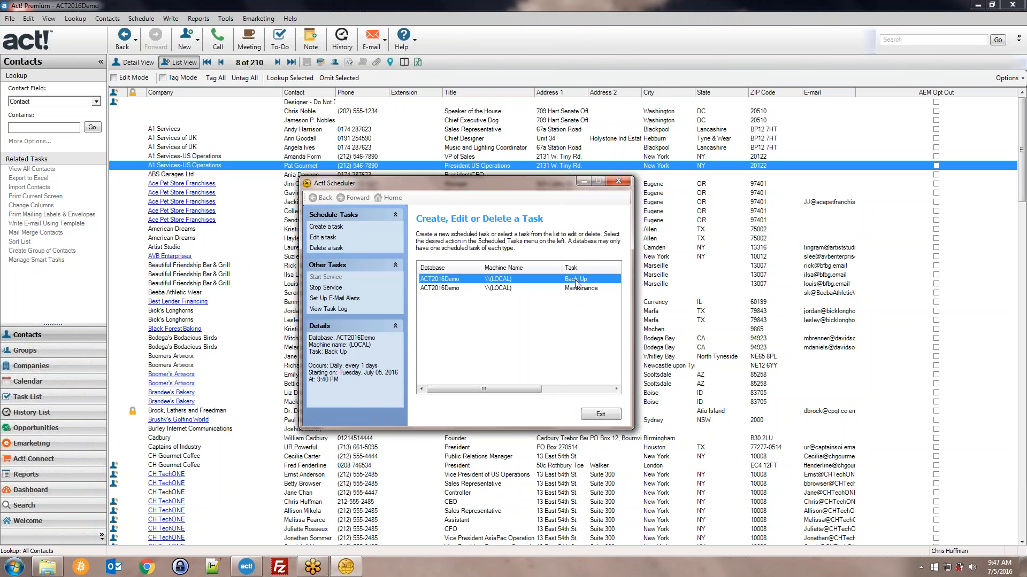
pyautogui.click(581, 288)
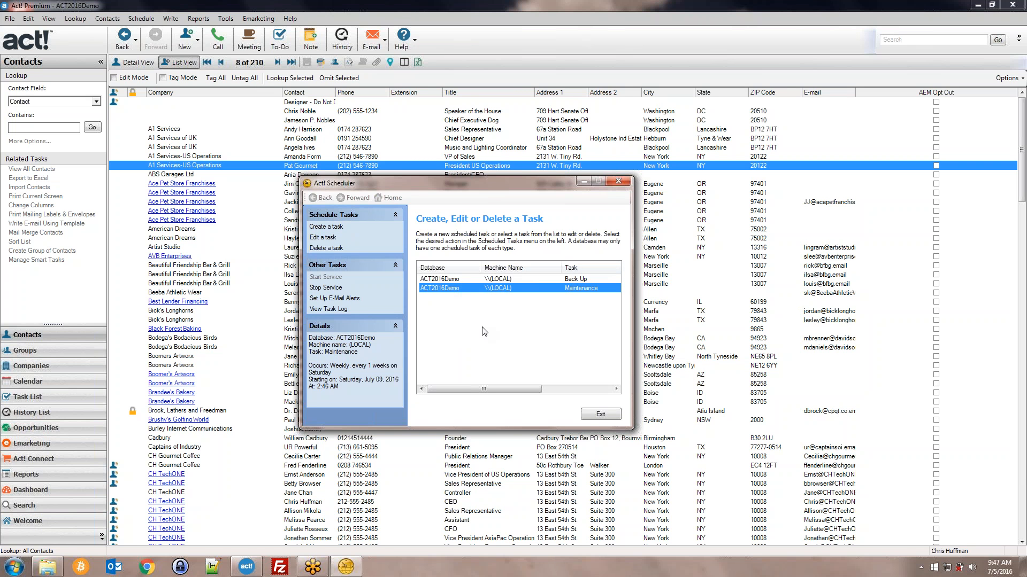
pyautogui.click(619, 183)
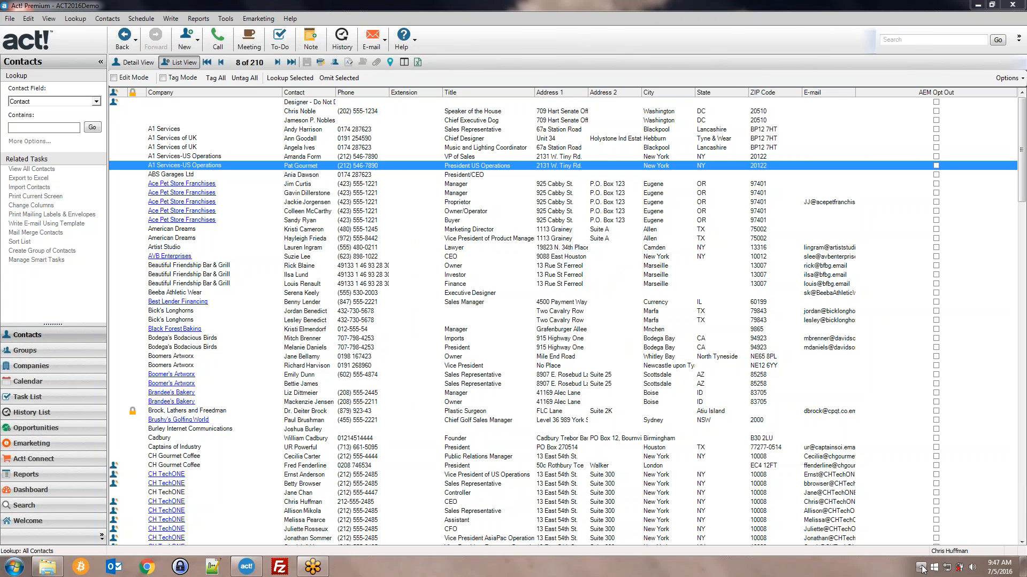
# - Check the status of Act! Scheduler among the hidden notification icons and hide them again
pyautogui.click(921, 568)
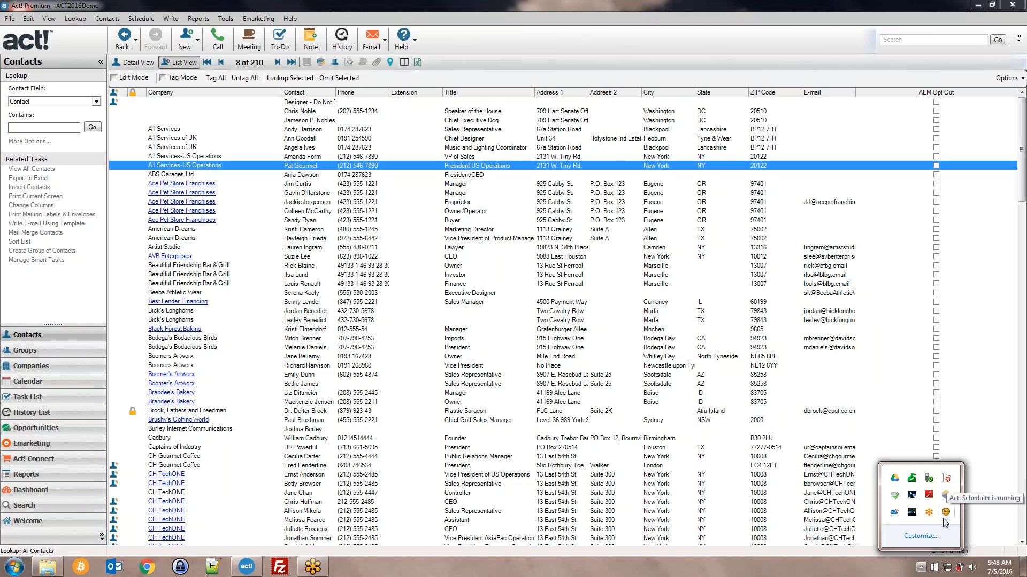
pyautogui.click(918, 571)
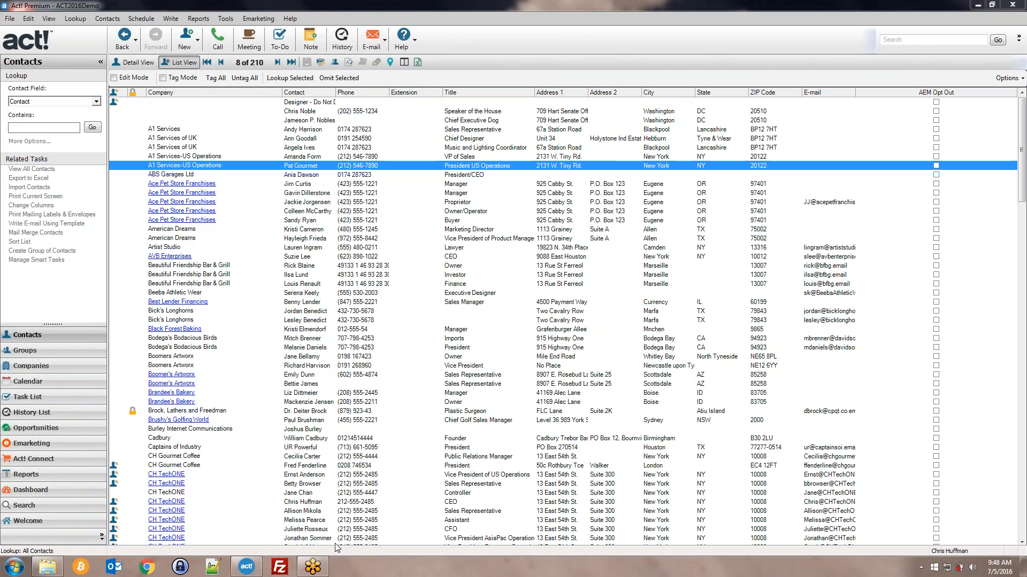
pyautogui.click(921, 567)
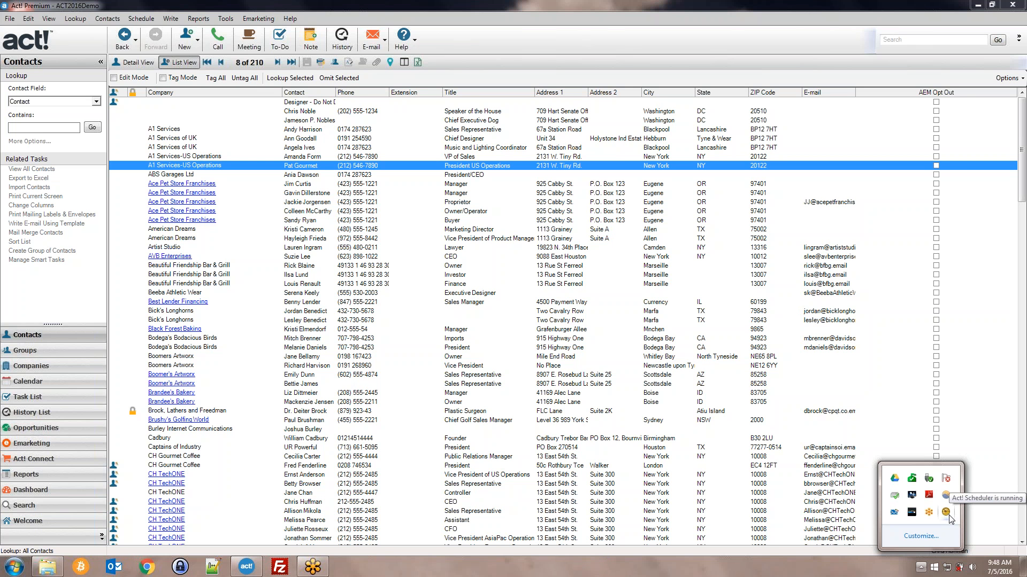
pyautogui.click(921, 568)
pyautogui.click(921, 569)
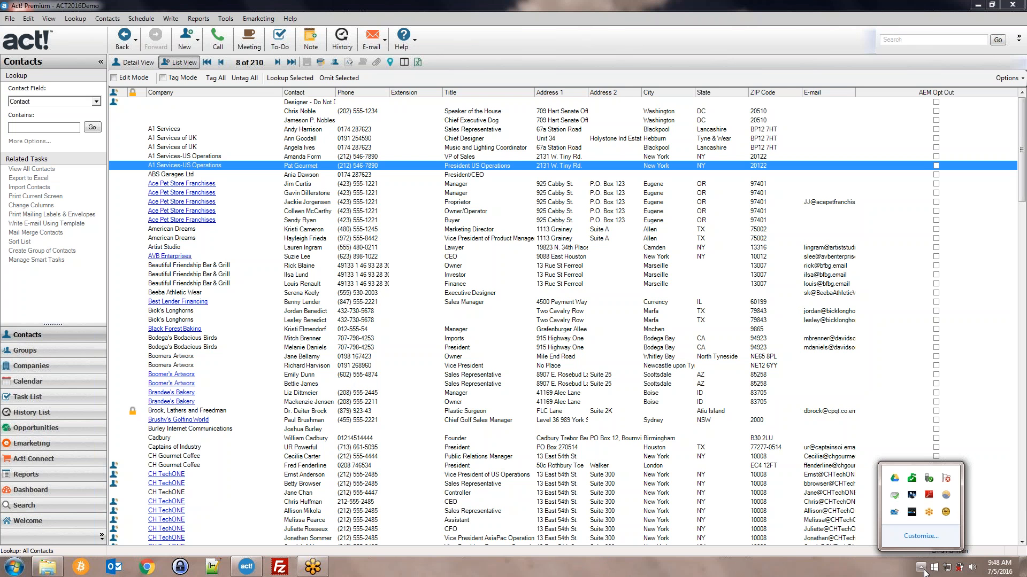
pyautogui.click(923, 570)
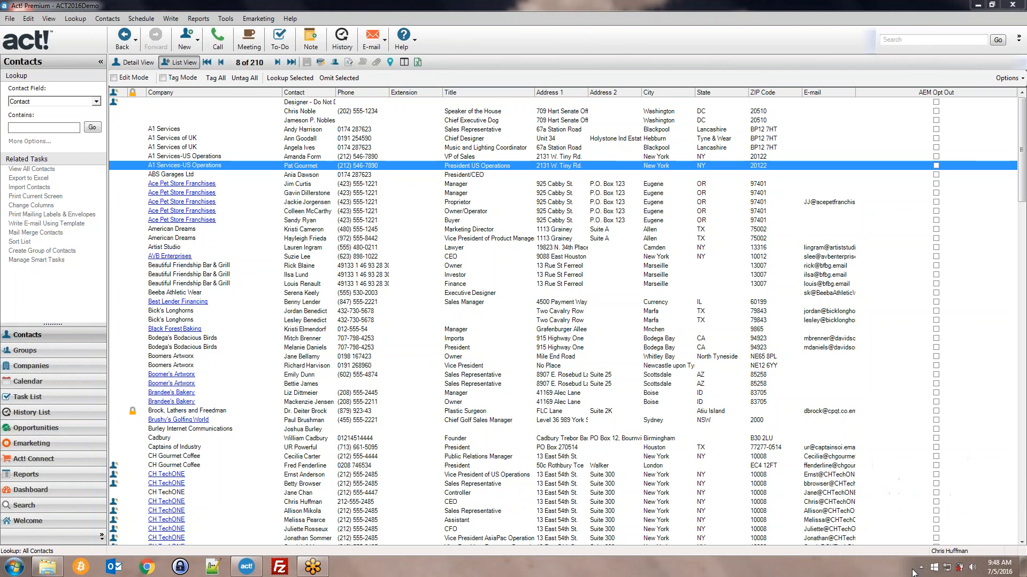
# - Switch to Windows Explorer, check the Backup folder's path and contents, and close the window
pyautogui.click(45, 568)
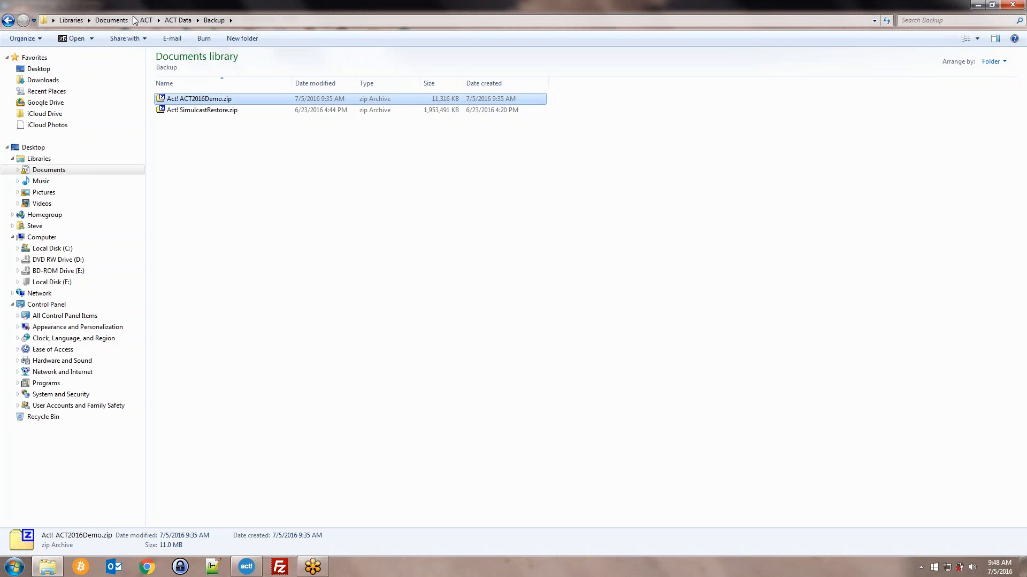
pyautogui.click(242, 22)
pyautogui.click(238, 151)
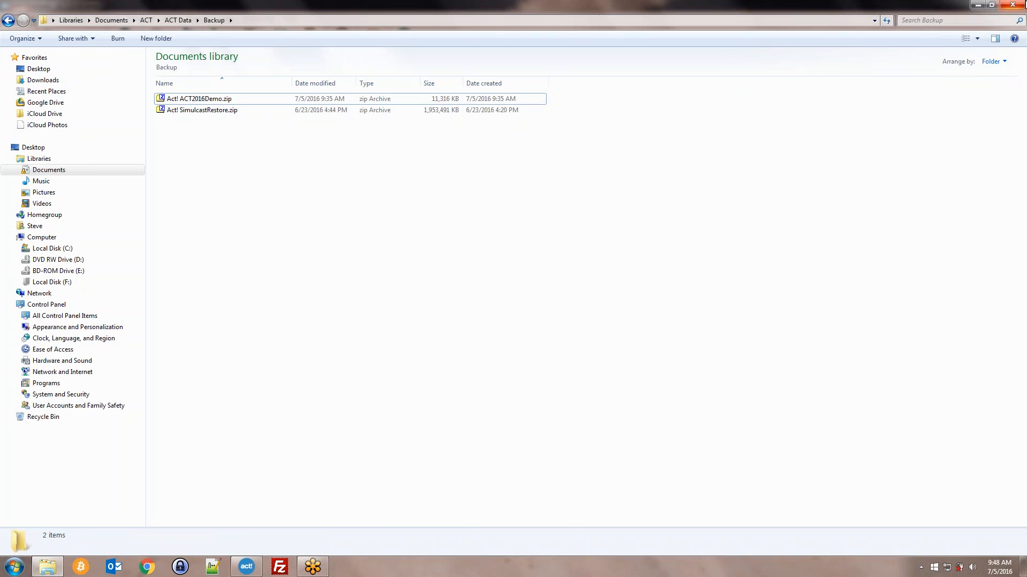
pyautogui.click(1012, 5)
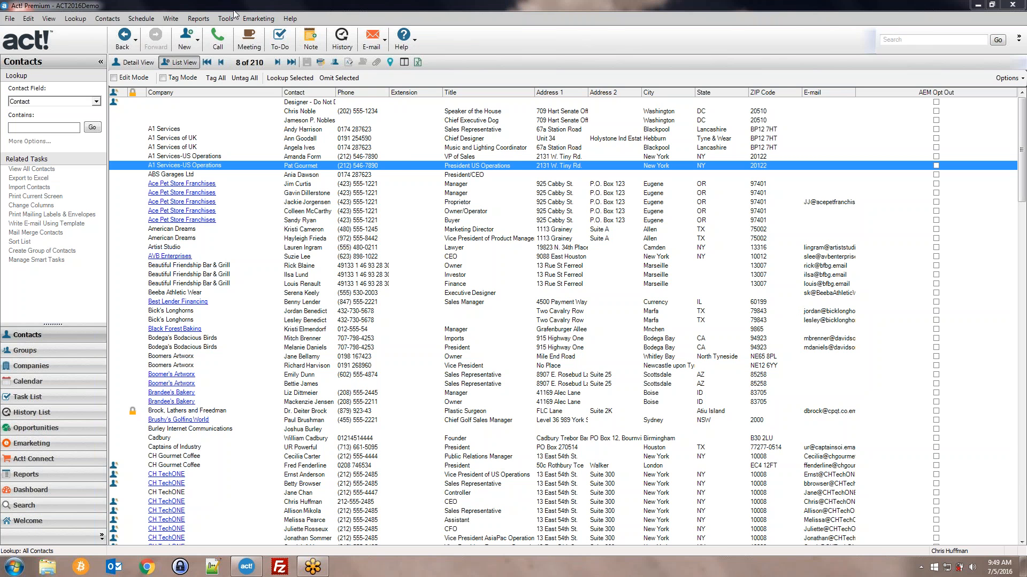
pyautogui.click(277, 20)
pyautogui.moveTo(283, 21)
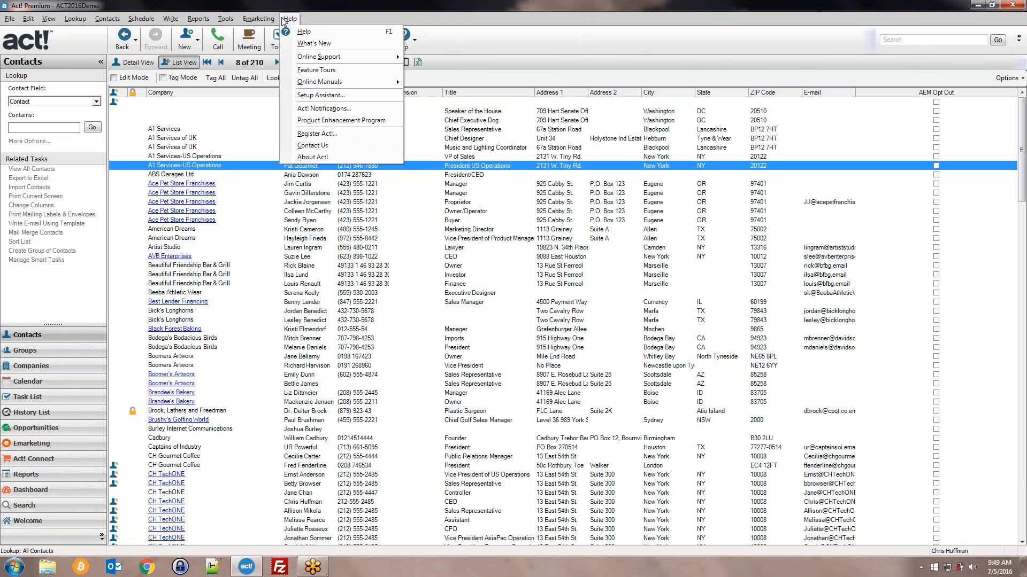
pyautogui.moveTo(225, 19)
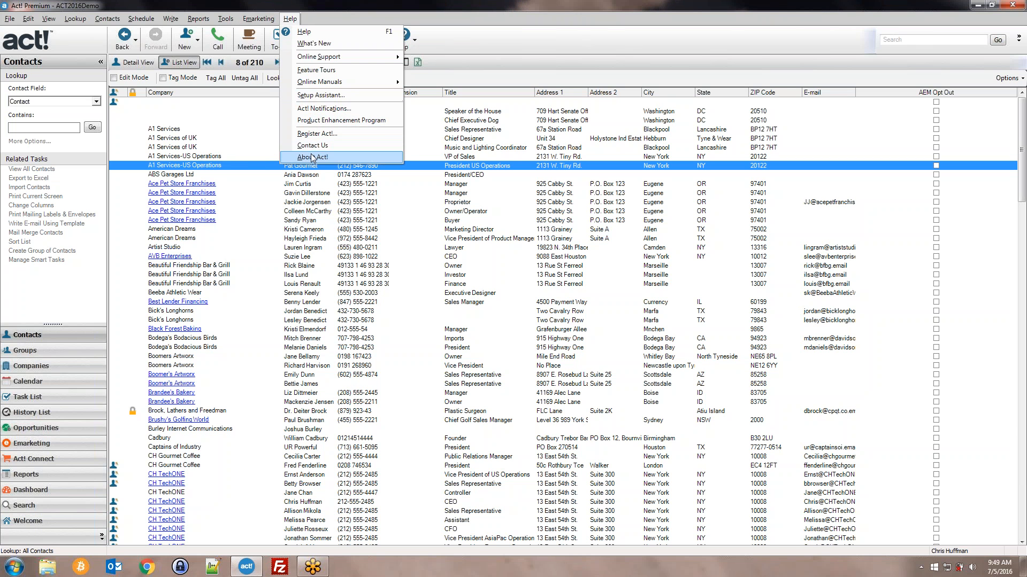
pyautogui.click(301, 9)
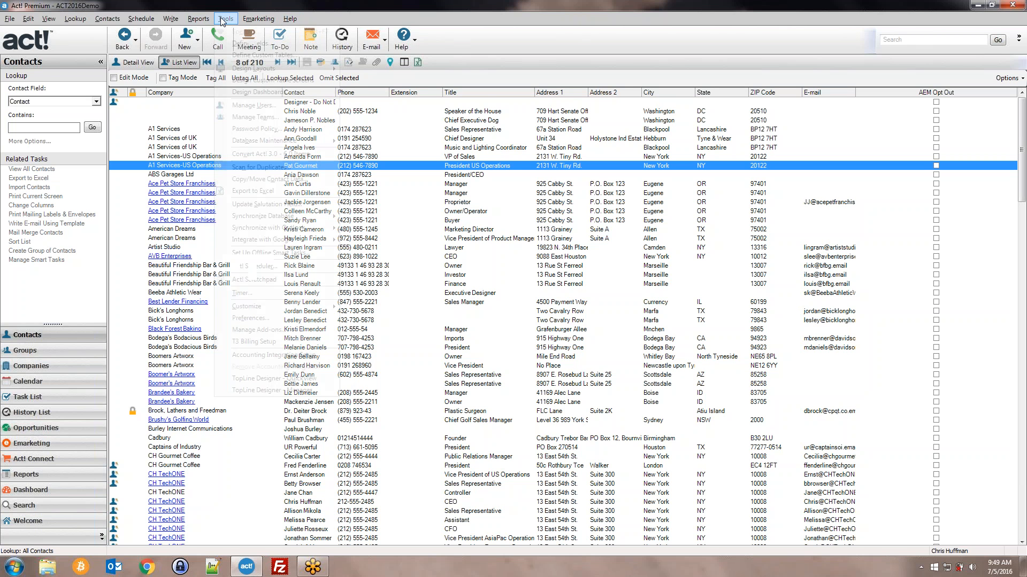
pyautogui.click(224, 19)
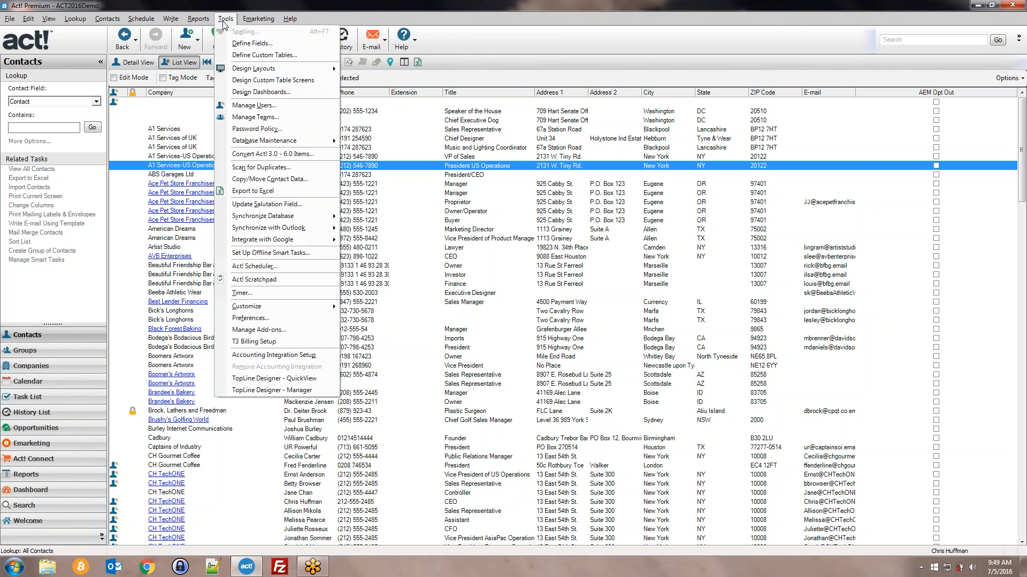
pyautogui.click(270, 108)
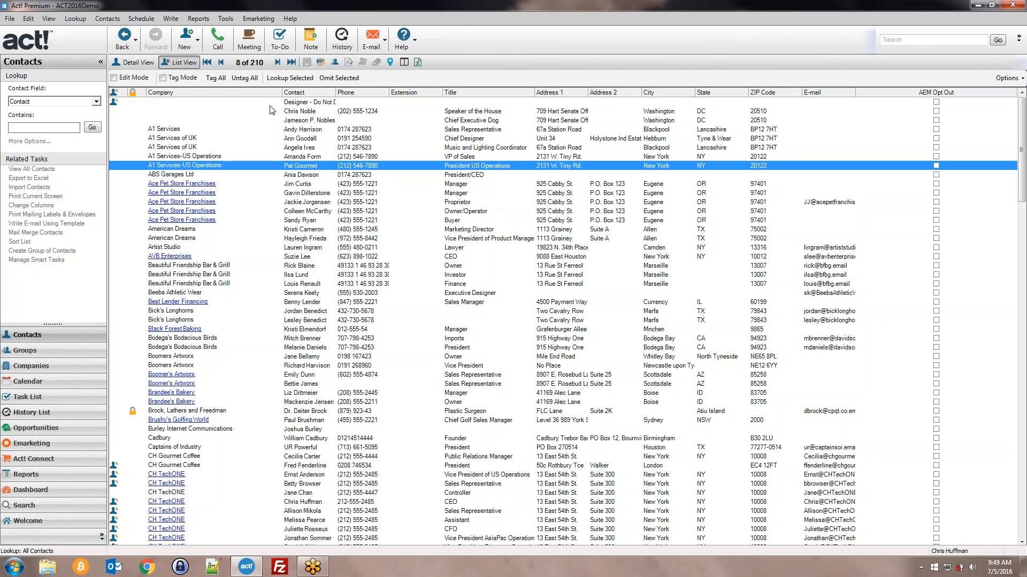
# - Open Manage Users, sort the users by log on status, and compare the roles of the active and inactive users
pyautogui.moveTo(410, 163); pyautogui.dragTo(352, 184)
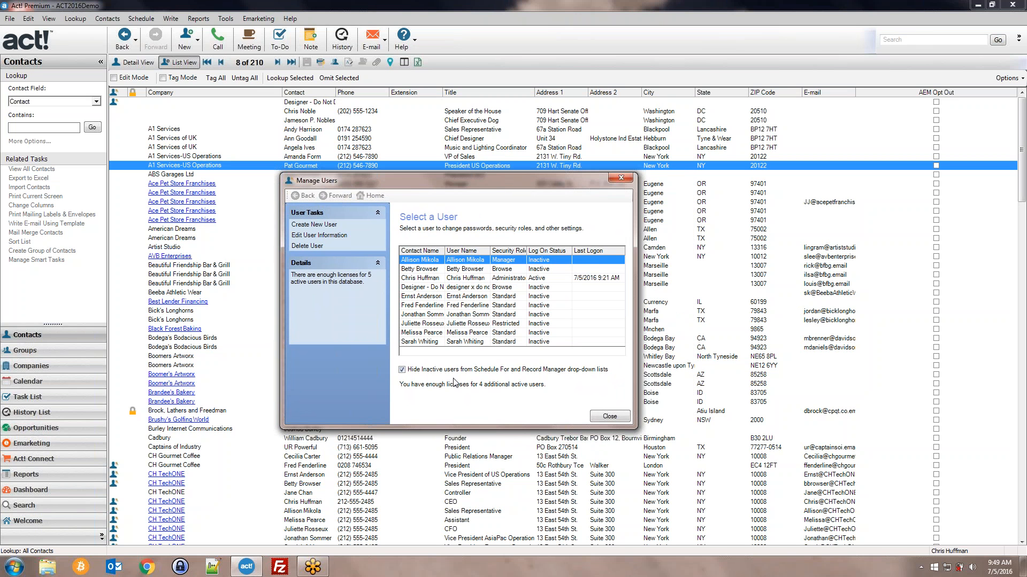
pyautogui.click(546, 251)
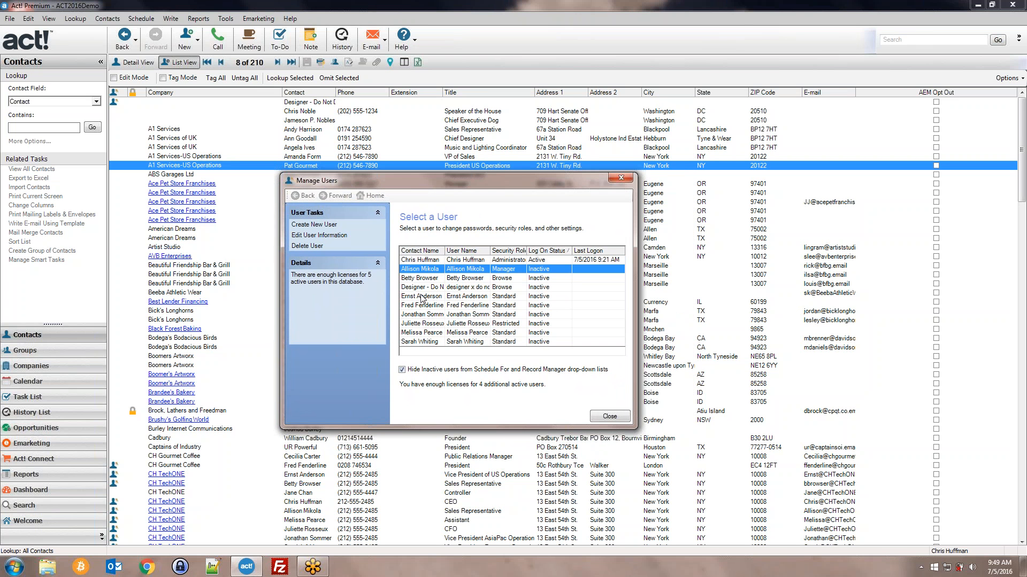
pyautogui.click(537, 260)
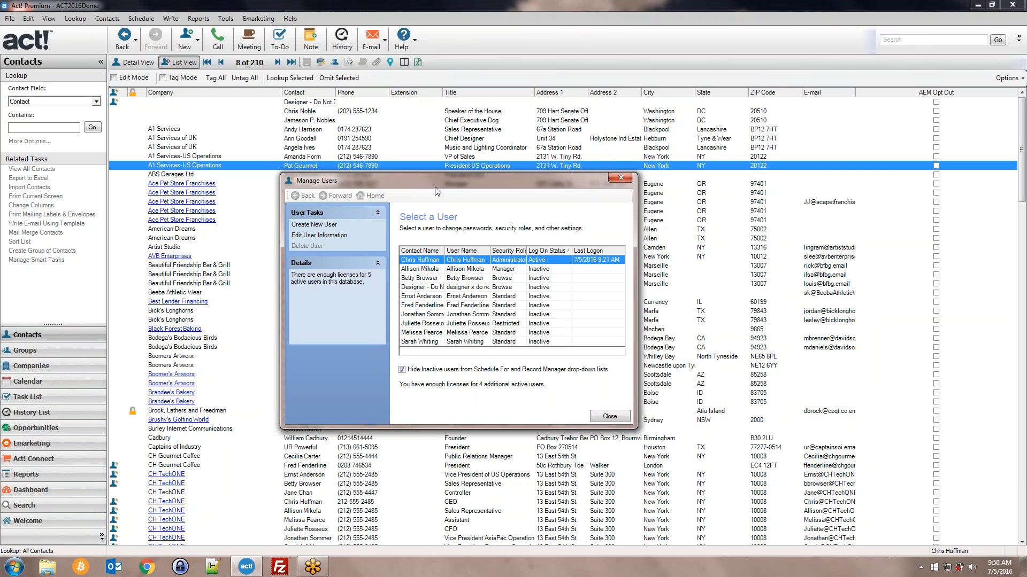
pyautogui.moveTo(439, 190)
pyautogui.mouseDown()
pyautogui.moveTo(419, 192)
pyautogui.moveTo(438, 187)
pyautogui.mouseUp()
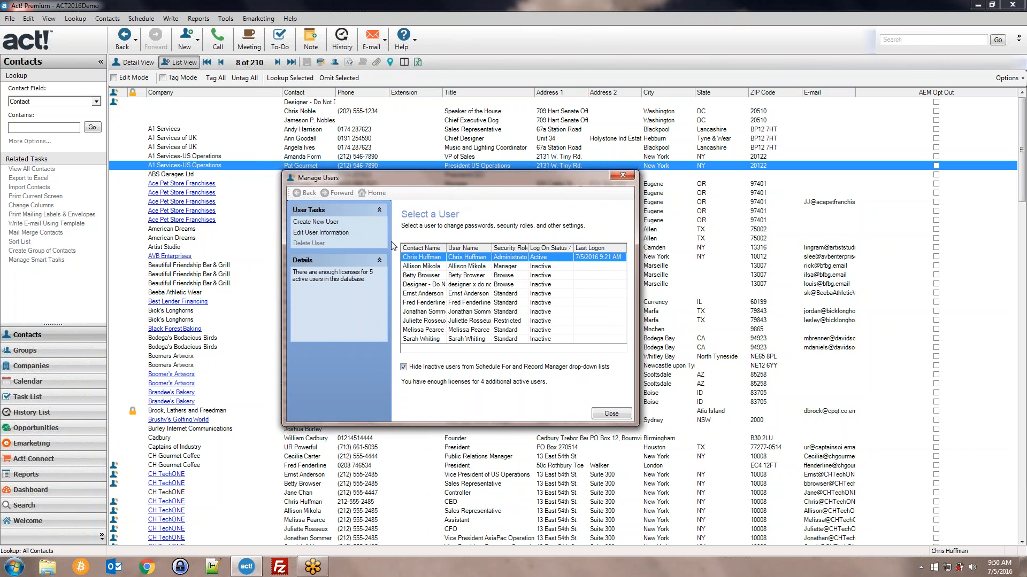
pyautogui.click(506, 269)
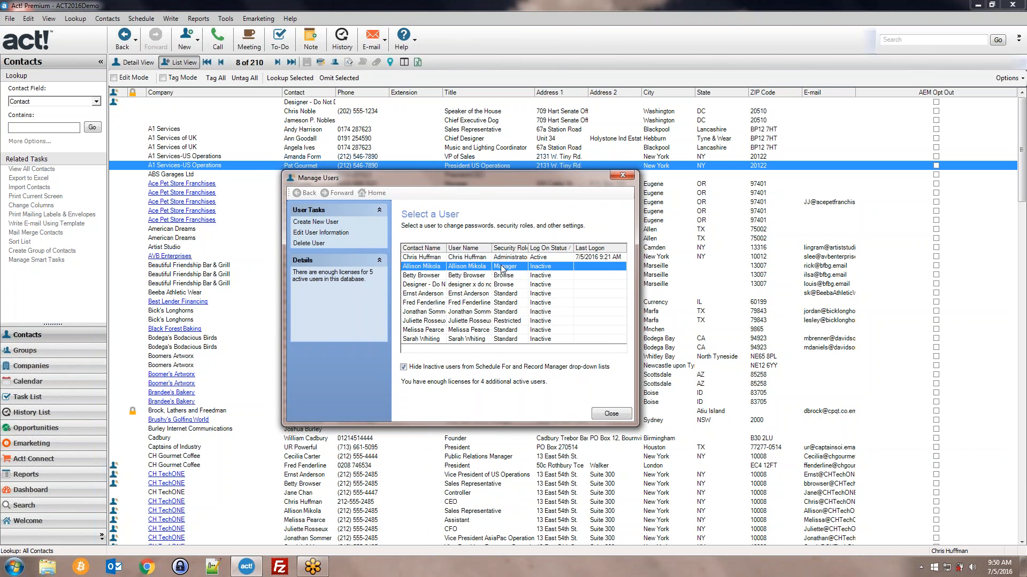
pyautogui.click(501, 260)
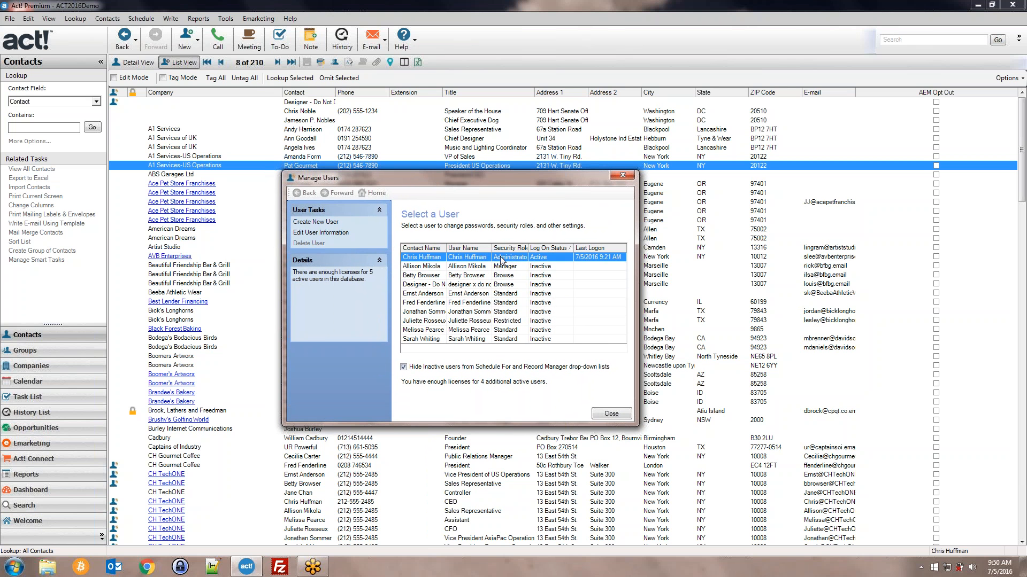
pyautogui.click(536, 249)
pyautogui.click(540, 249)
# - Edit the information of the user with the Manager role and set the security role to Standard
pyautogui.click(466, 266)
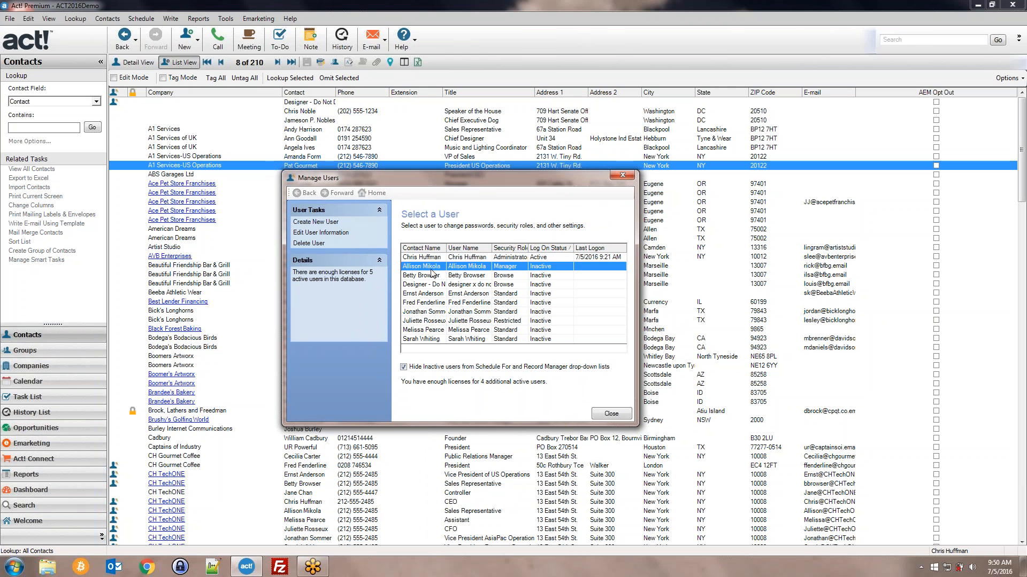
pyautogui.click(322, 233)
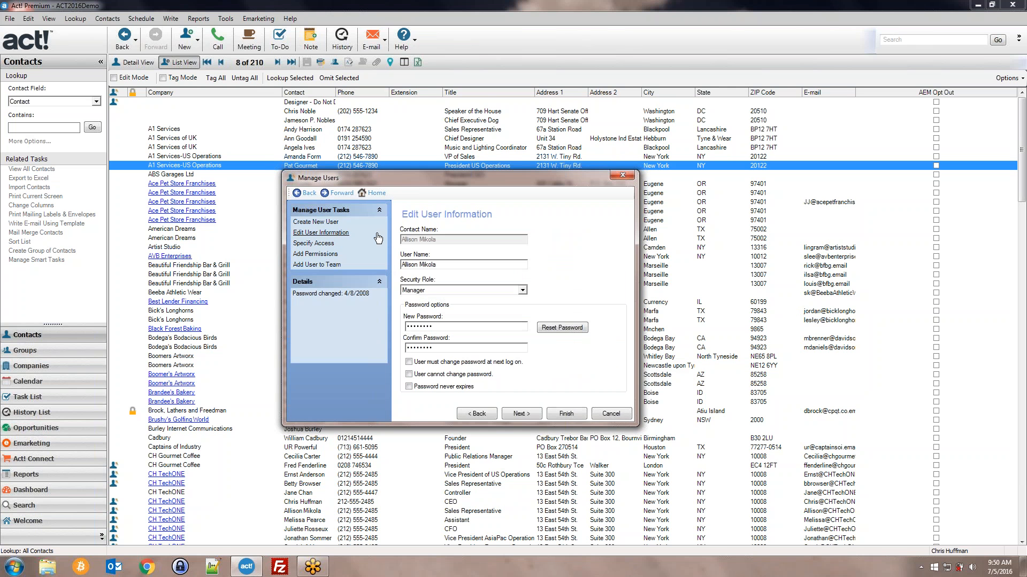
pyautogui.click(514, 292)
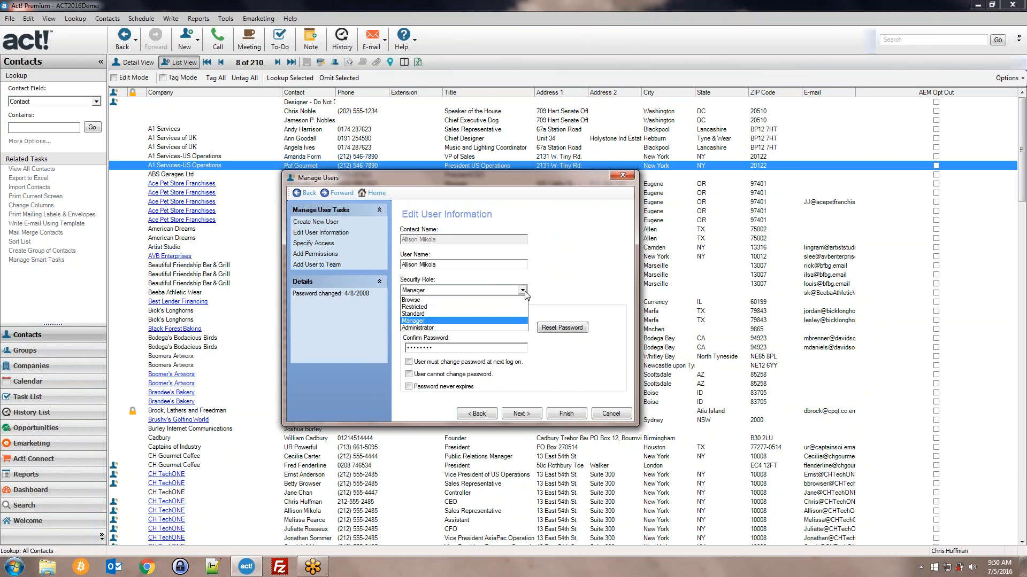
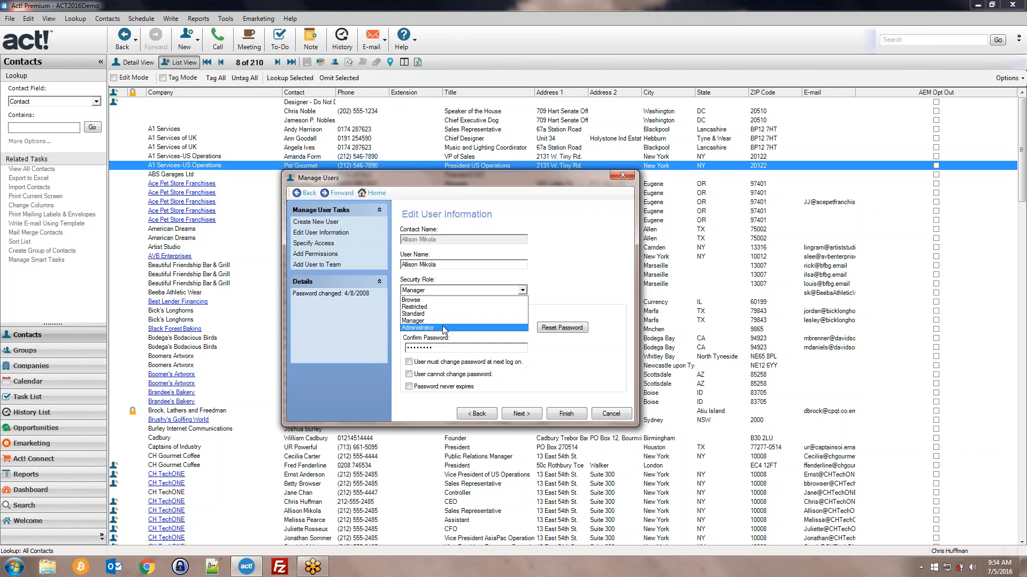
pyautogui.click(427, 314)
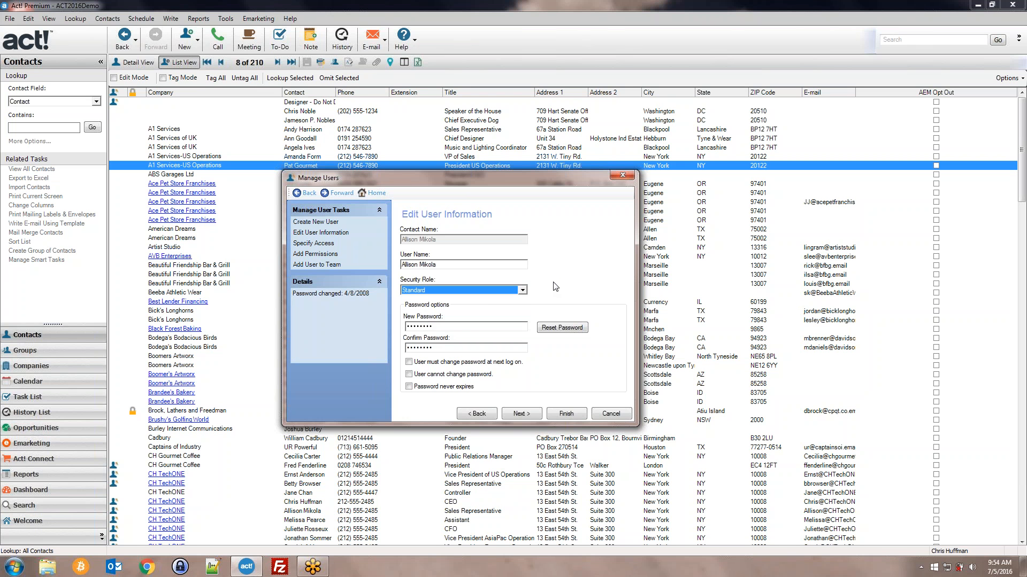
# - Reset the user's password, leave the user free to change it, and set the password to never expire
pyautogui.click(466, 327)
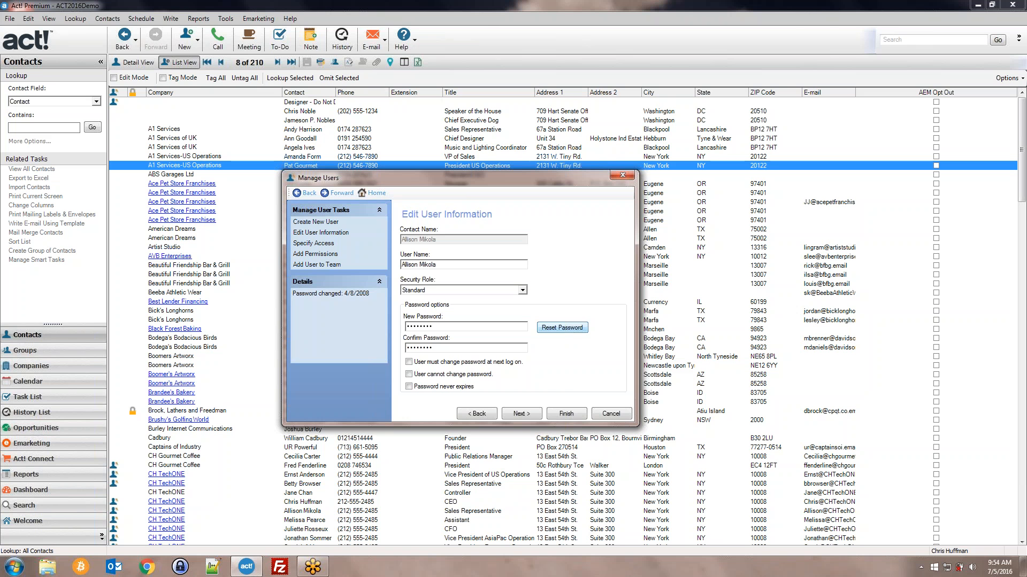
pyautogui.click(562, 328)
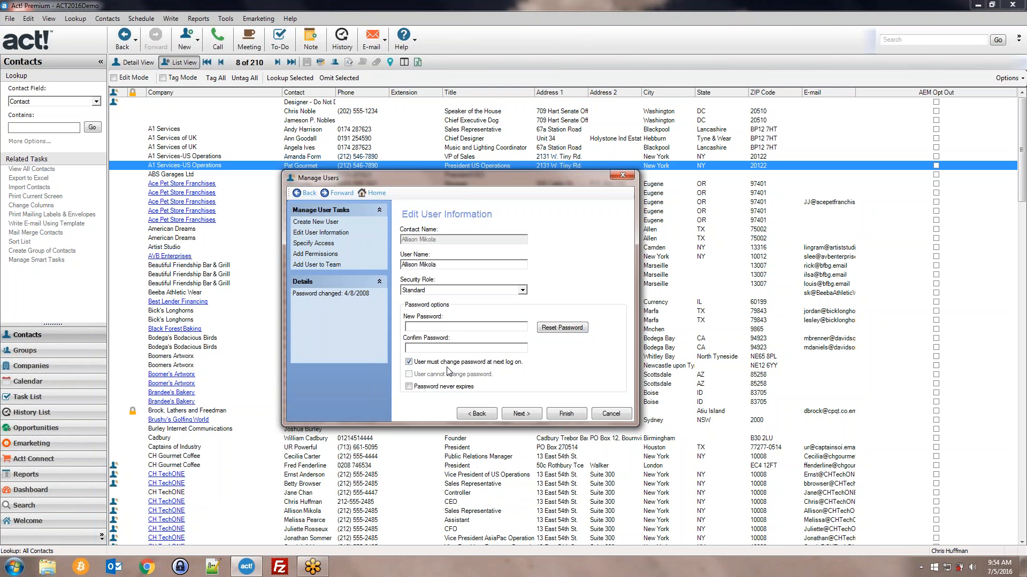
pyautogui.click(419, 366)
pyautogui.click(410, 376)
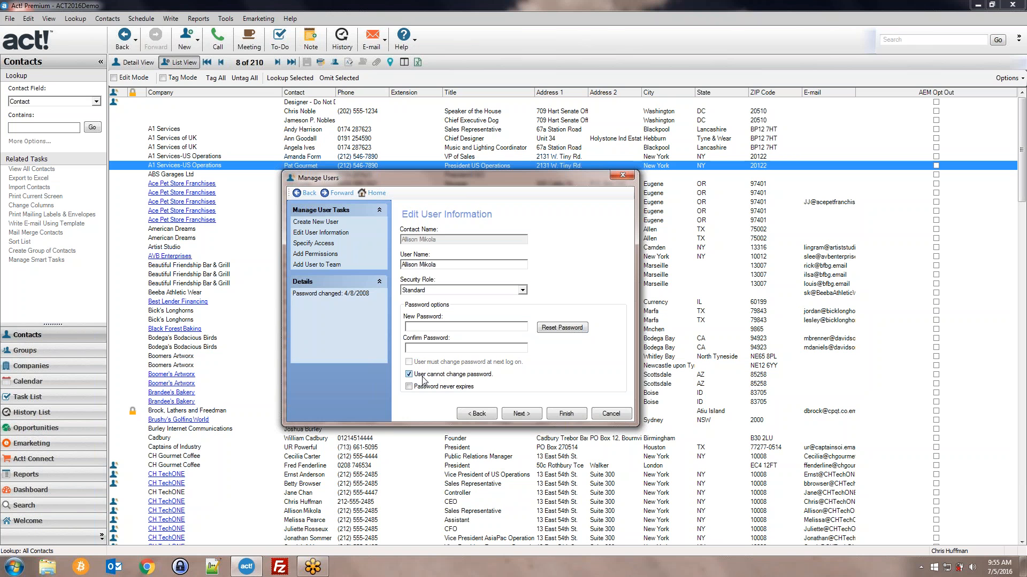
pyautogui.click(420, 375)
pyautogui.click(416, 388)
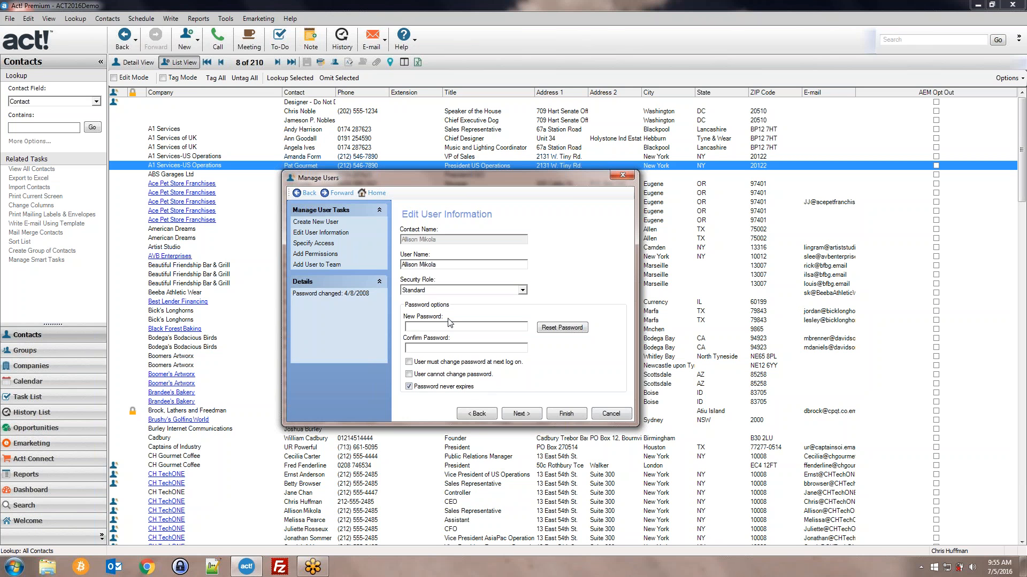
# - Set the user's logon access to Active and continue to the permissions
pyautogui.click(523, 413)
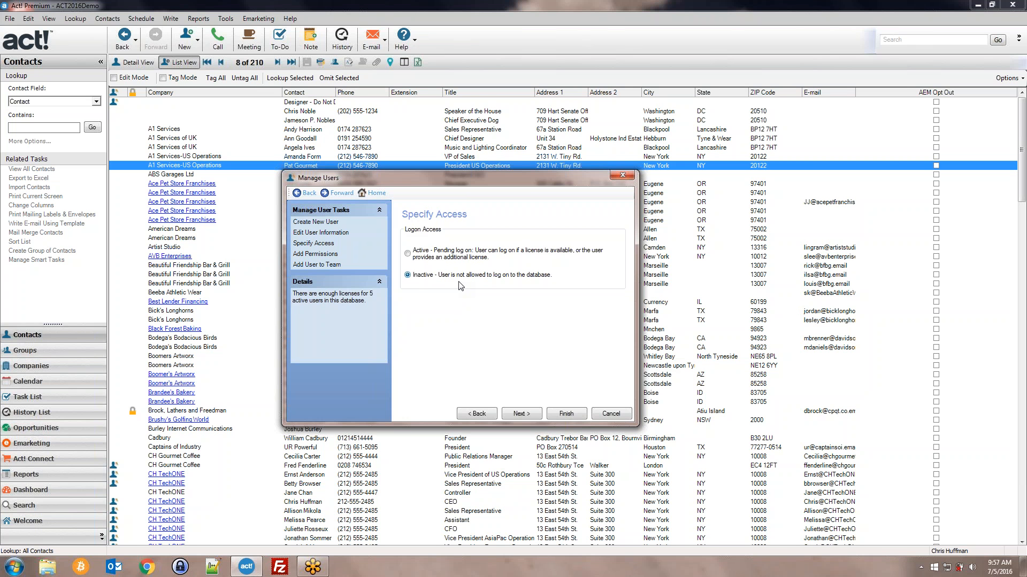
pyautogui.click(408, 254)
pyautogui.click(519, 415)
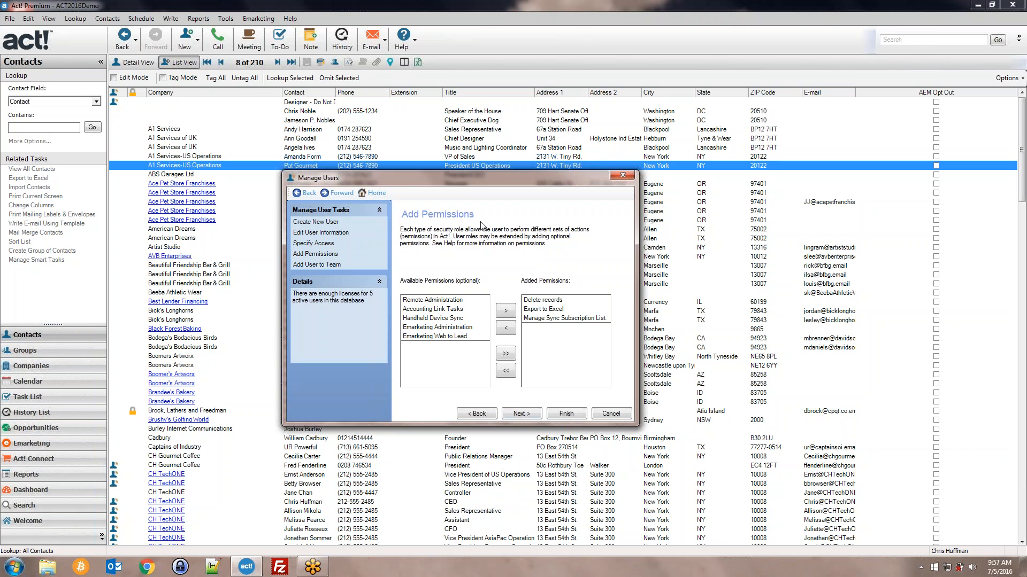
# - Remove the Delete records permission from the user's added permissions
pyautogui.click(541, 302)
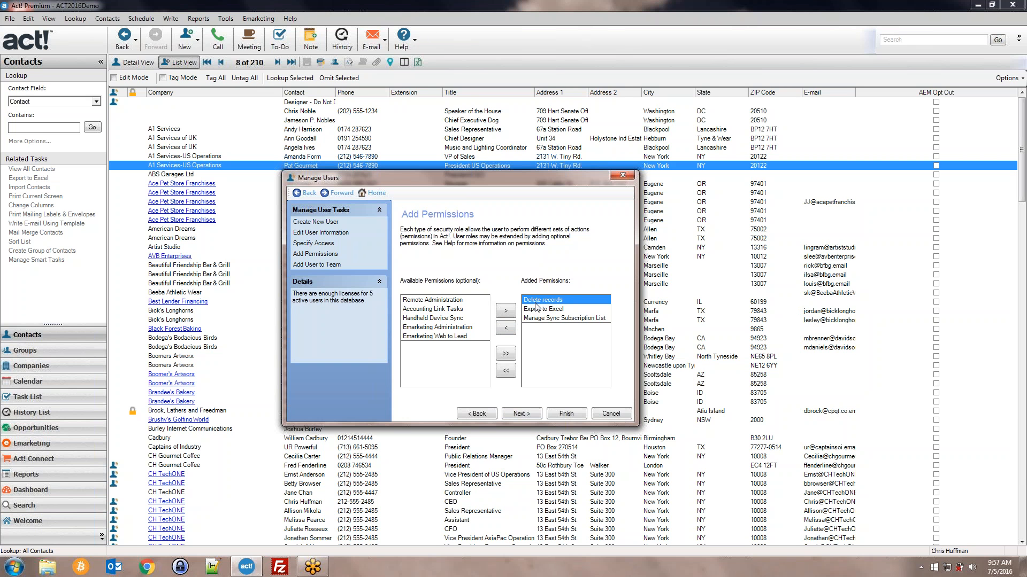
pyautogui.click(510, 328)
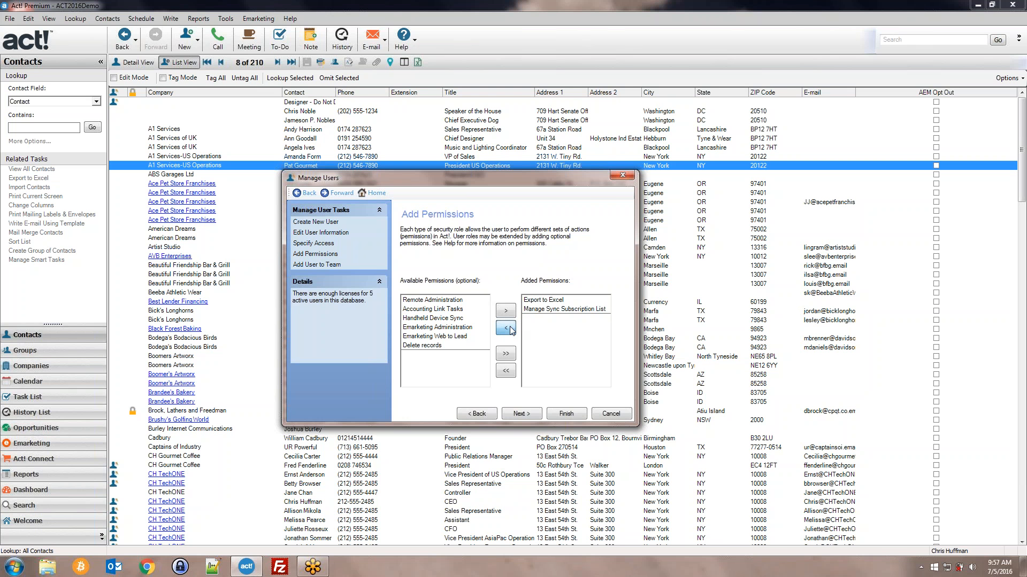
pyautogui.click(534, 301)
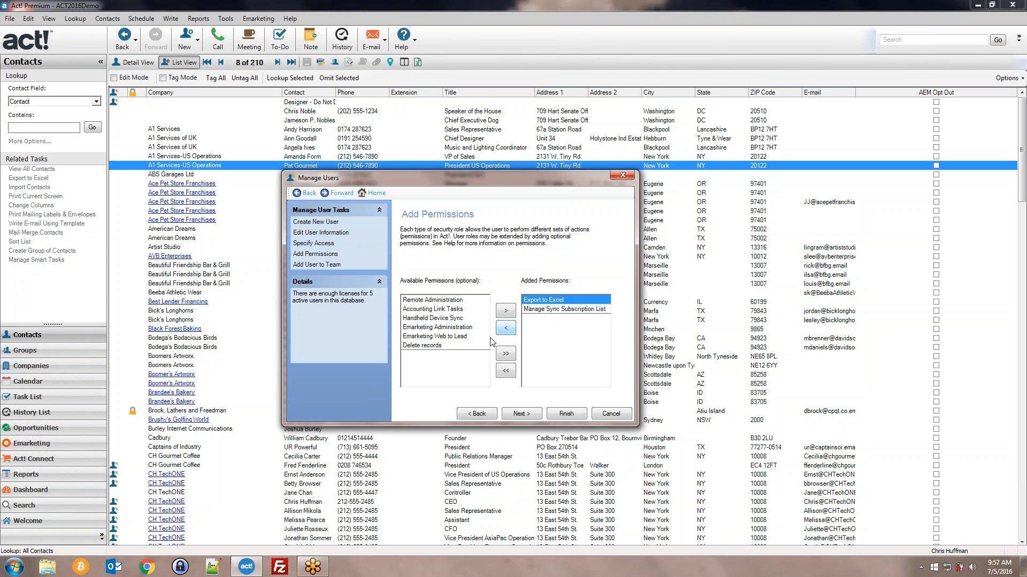
pyautogui.click(466, 346)
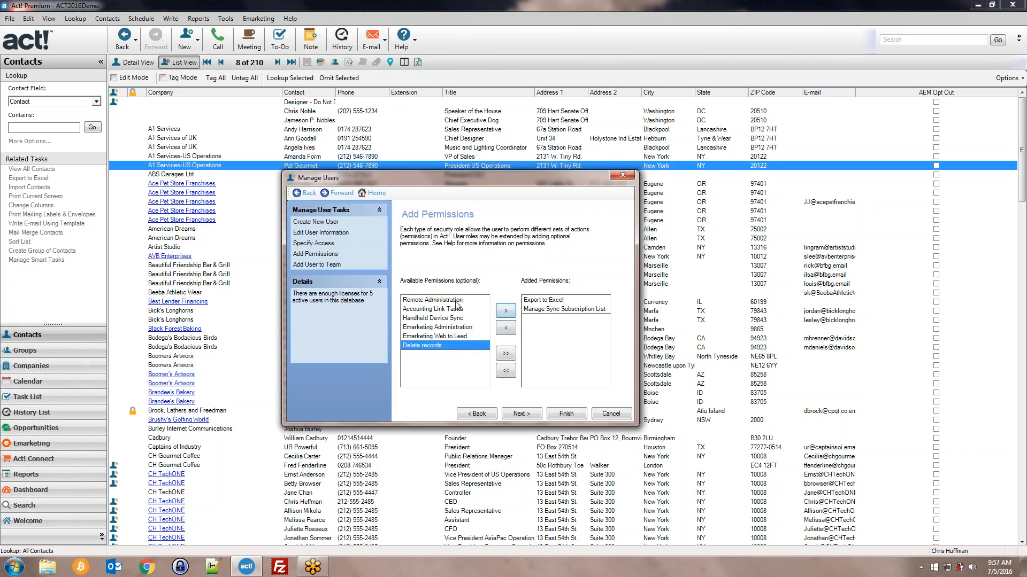
# - Grant the user all available optional permissions and review the added ones, including Export to Excel, Remote Administration and Delete records
pyautogui.click(503, 356)
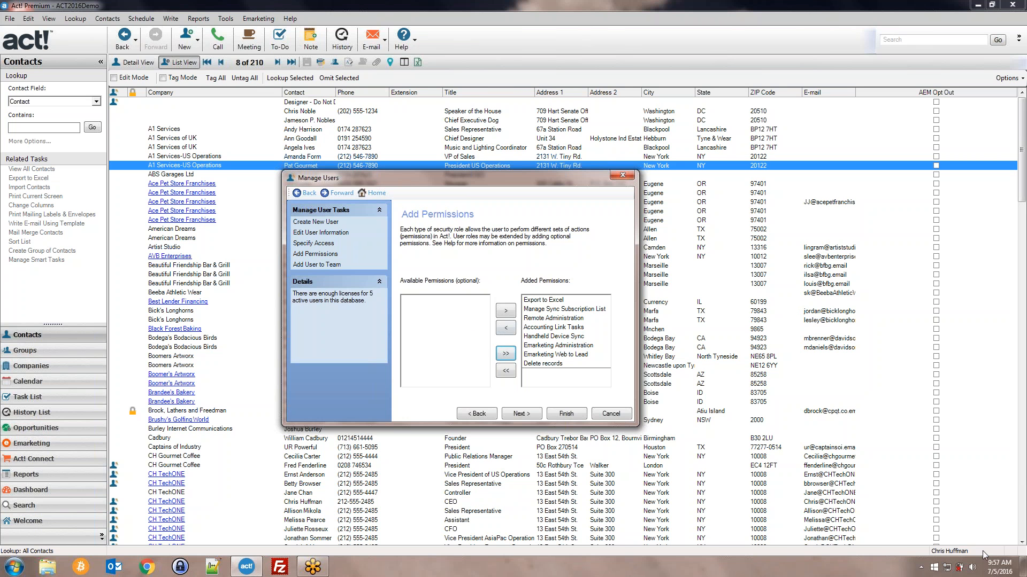
pyautogui.click(556, 310)
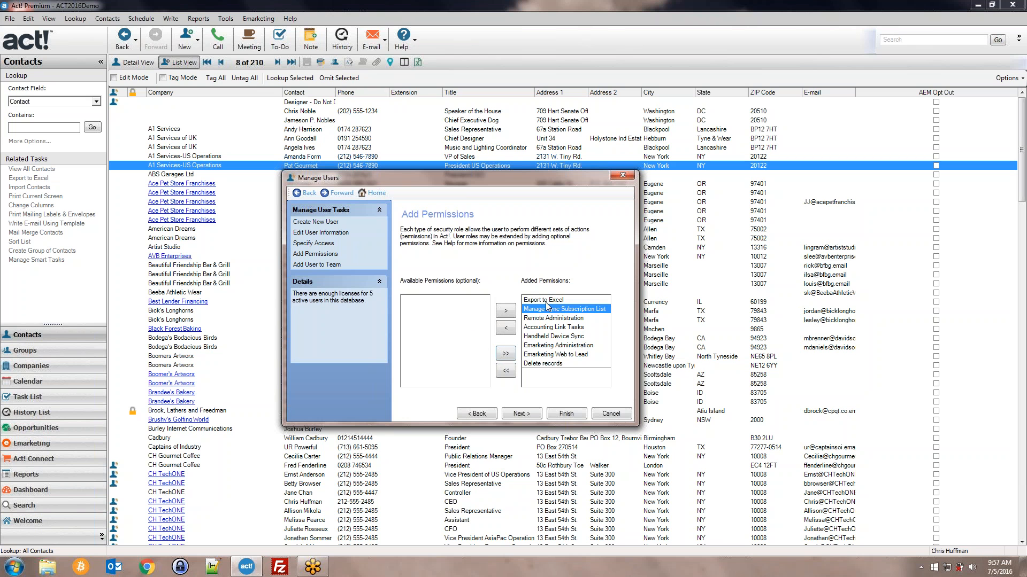
pyautogui.click(548, 301)
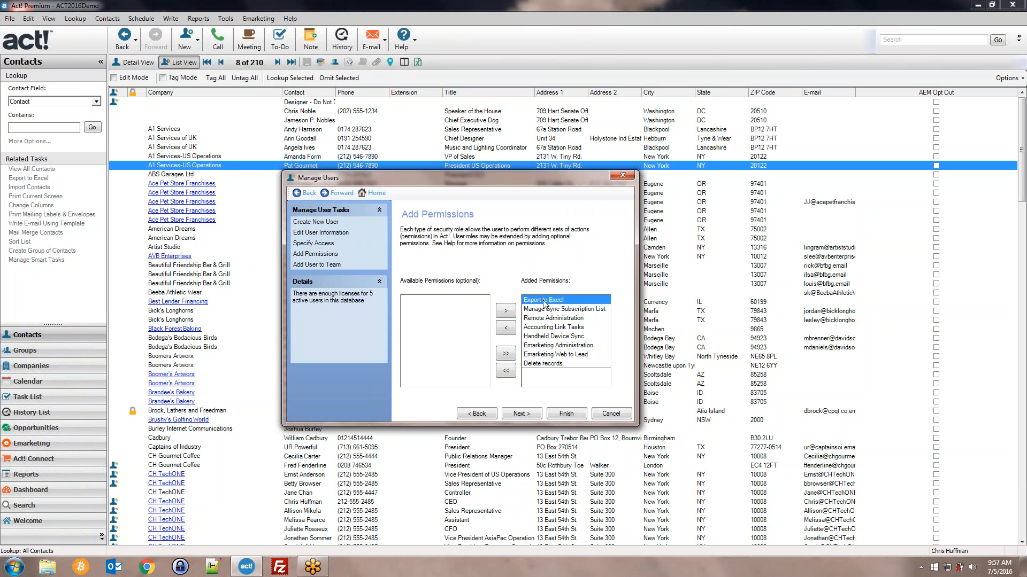
pyautogui.click(544, 363)
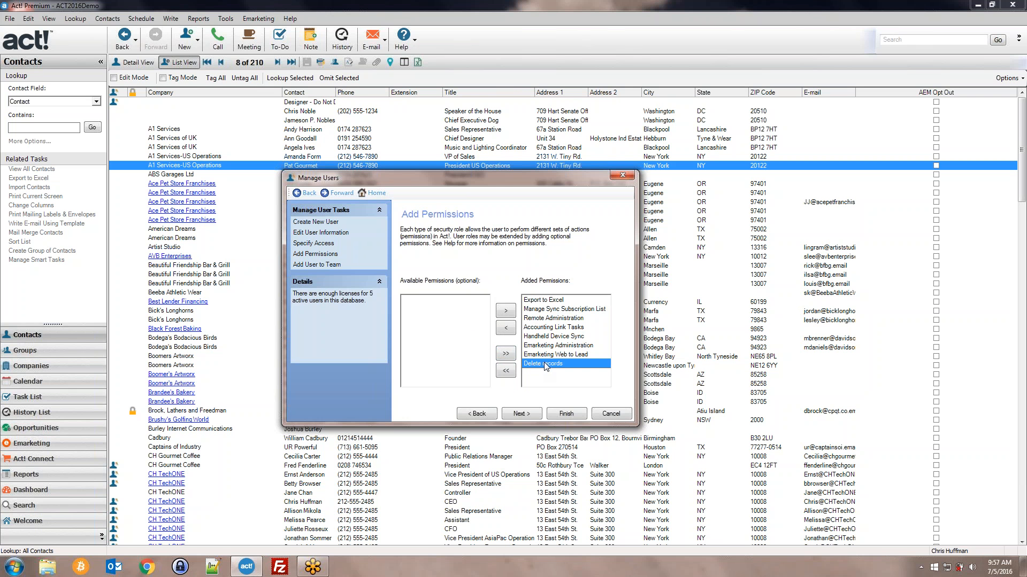
pyautogui.click(534, 320)
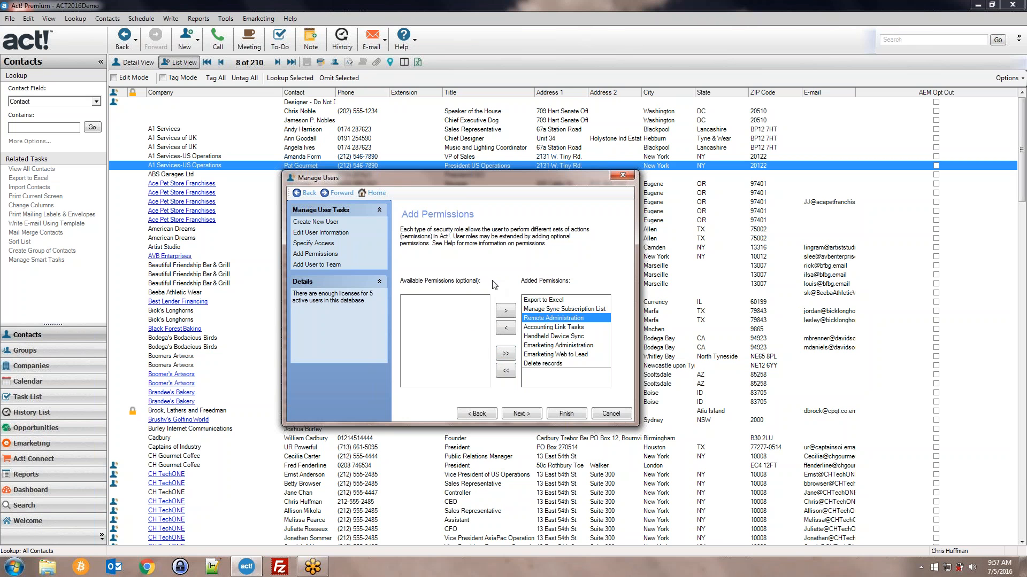
pyautogui.click(536, 301)
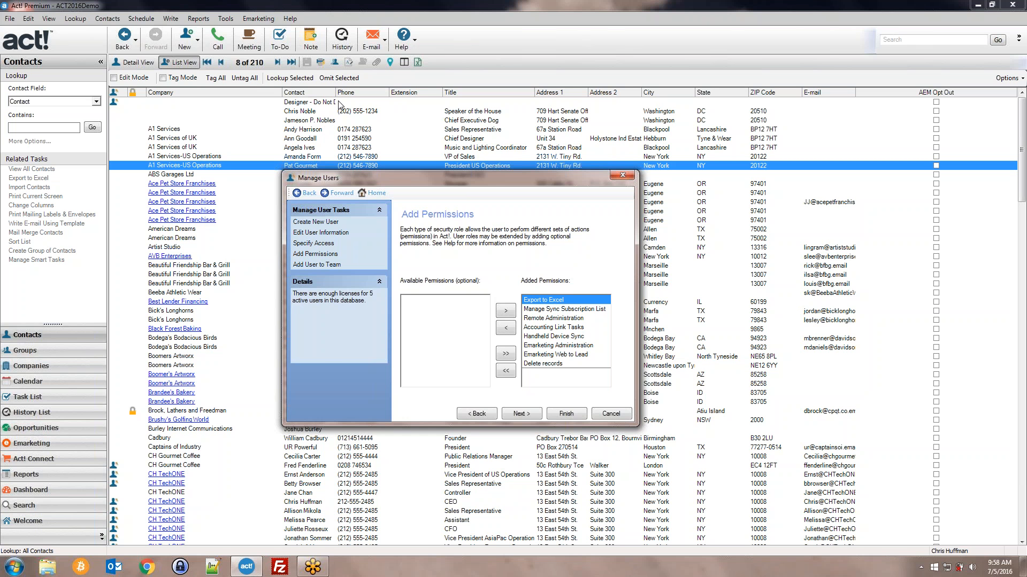
pyautogui.moveTo(438, 175)
pyautogui.mouseDown()
pyautogui.moveTo(414, 175)
pyautogui.moveTo(431, 176)
pyautogui.mouseUp()
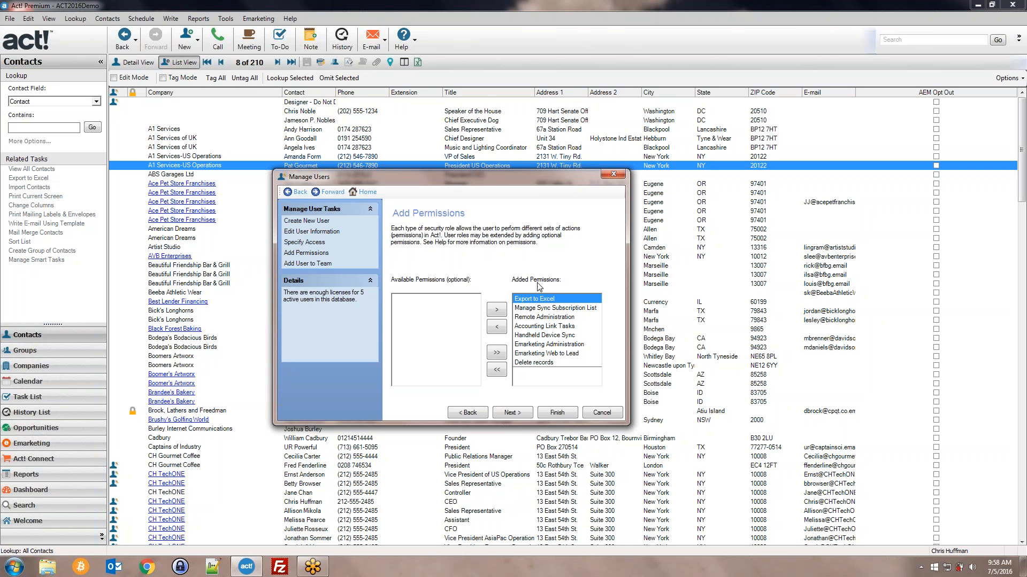
# - Finish editing the user without adding a team, and read and dismiss the notice about updating passwords
pyautogui.click(517, 412)
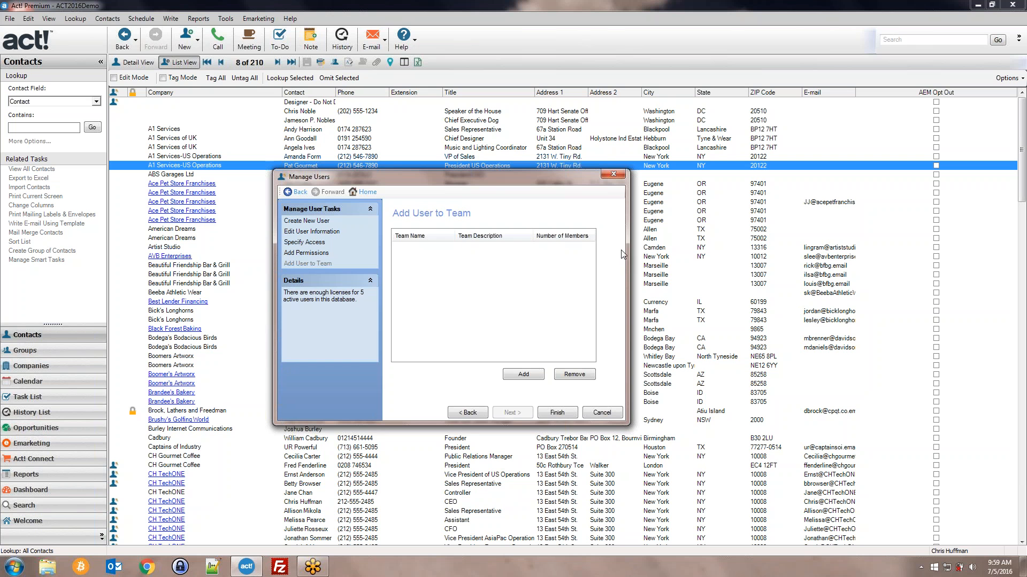
pyautogui.click(557, 416)
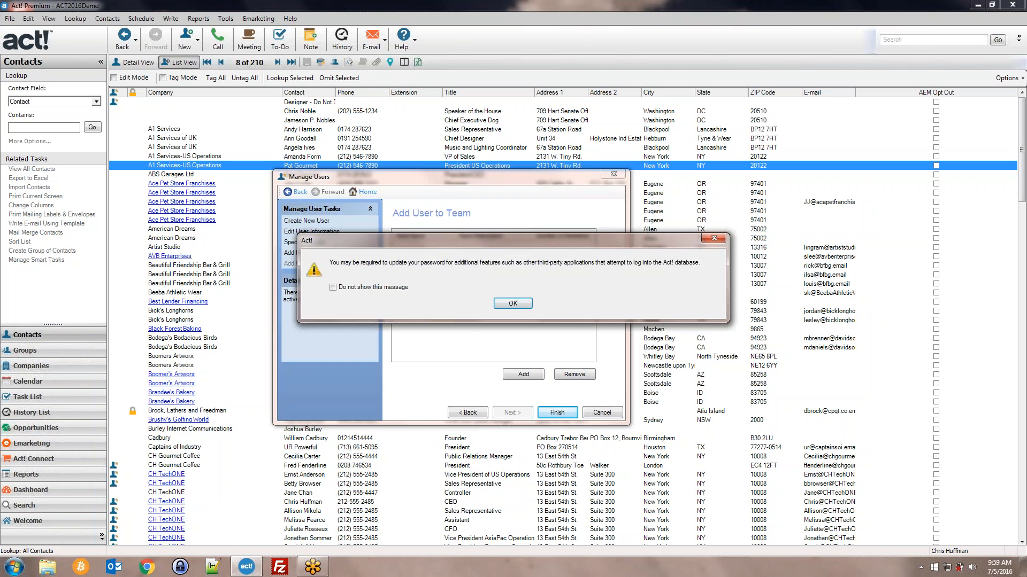
pyautogui.moveTo(330, 264); pyautogui.dragTo(495, 265)
pyautogui.click(524, 265)
pyautogui.moveTo(699, 265); pyautogui.dragTo(536, 269)
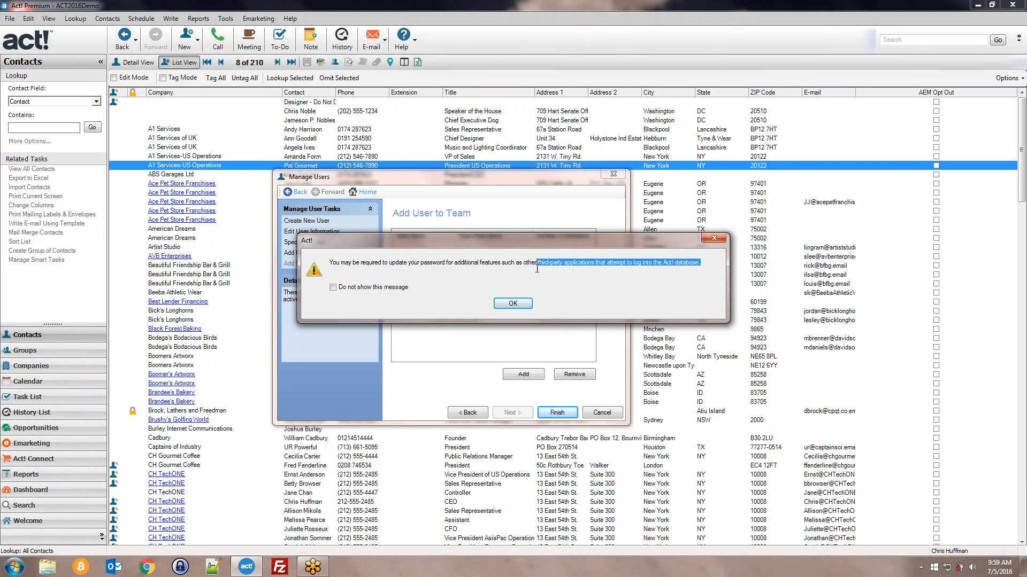
pyautogui.click(512, 303)
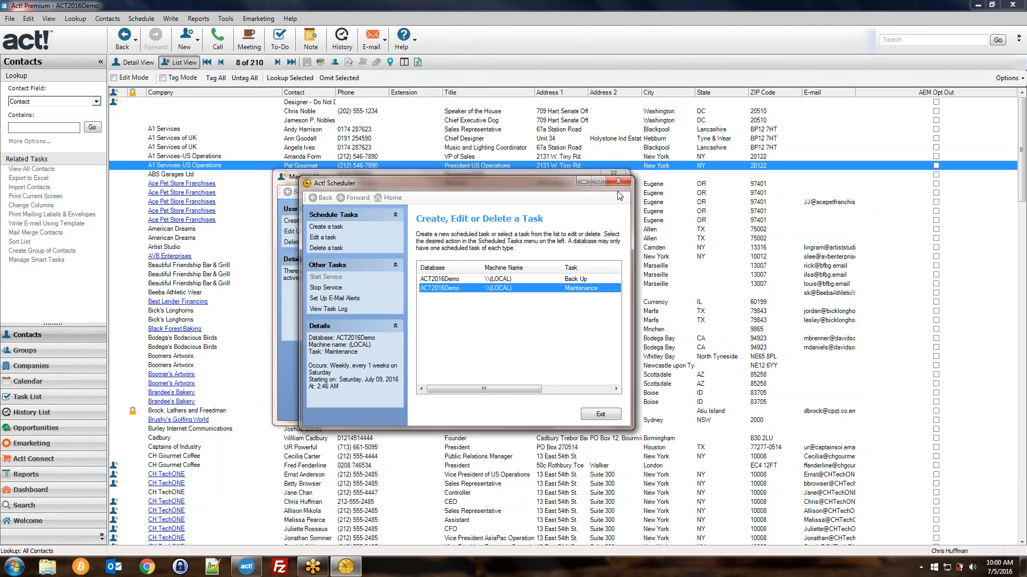
# - Review the schedules of the ACT2016Demo backup and maintenance tasks in Act! Scheduler and exit it
pyautogui.click(493, 280)
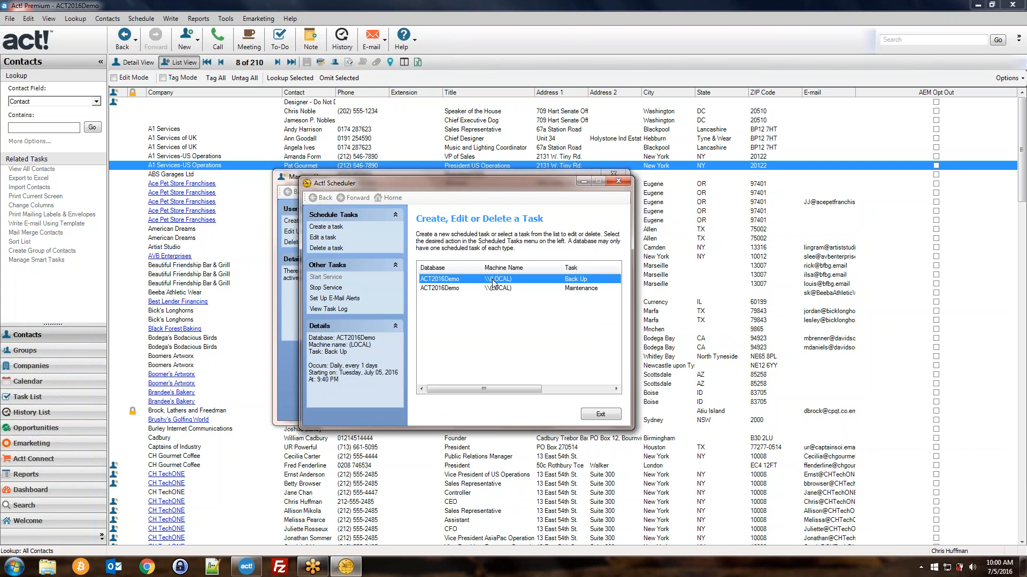
pyautogui.click(507, 288)
pyautogui.click(492, 280)
pyautogui.click(295, 182)
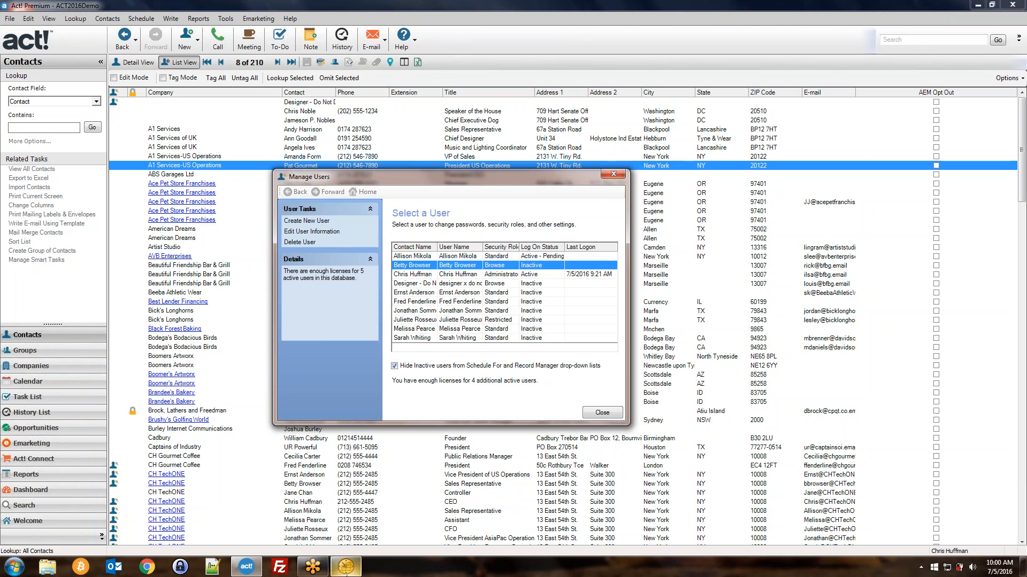
pyautogui.click(346, 567)
pyautogui.click(601, 414)
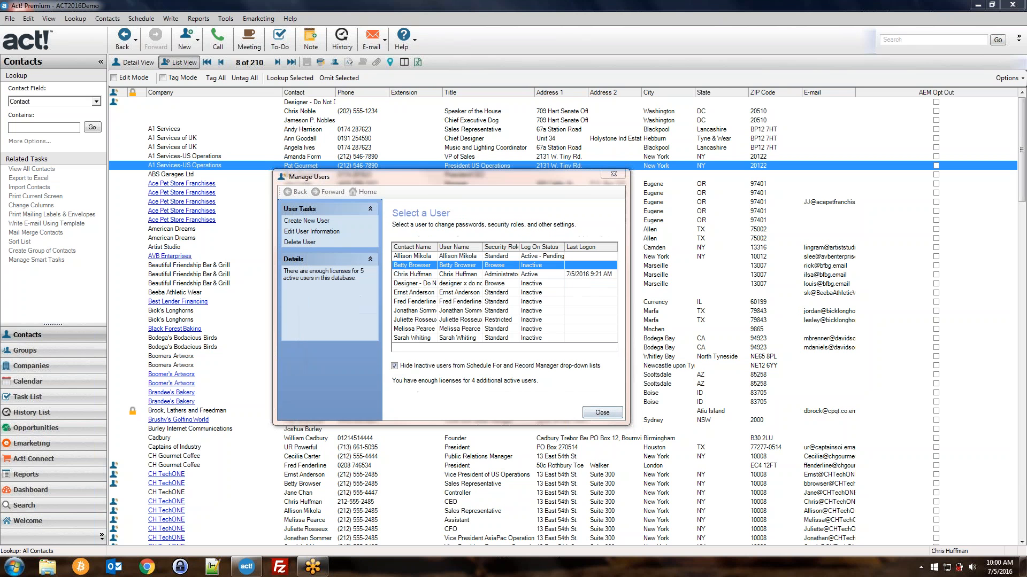
# - Sort the user list by last logon, most recent first, to examine the users' log on status
pyautogui.click(500, 283)
pyautogui.click(429, 259)
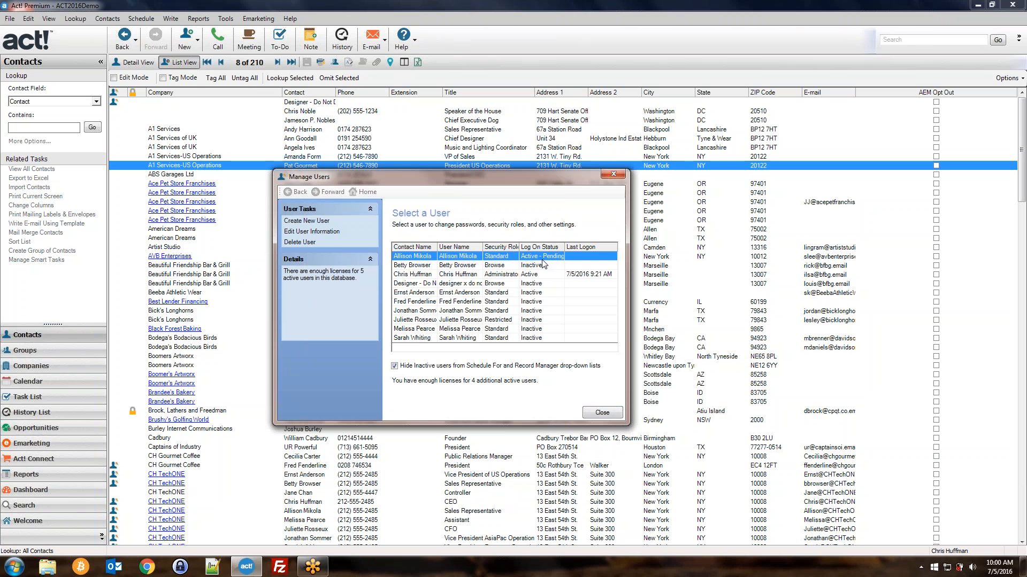
pyautogui.click(560, 275)
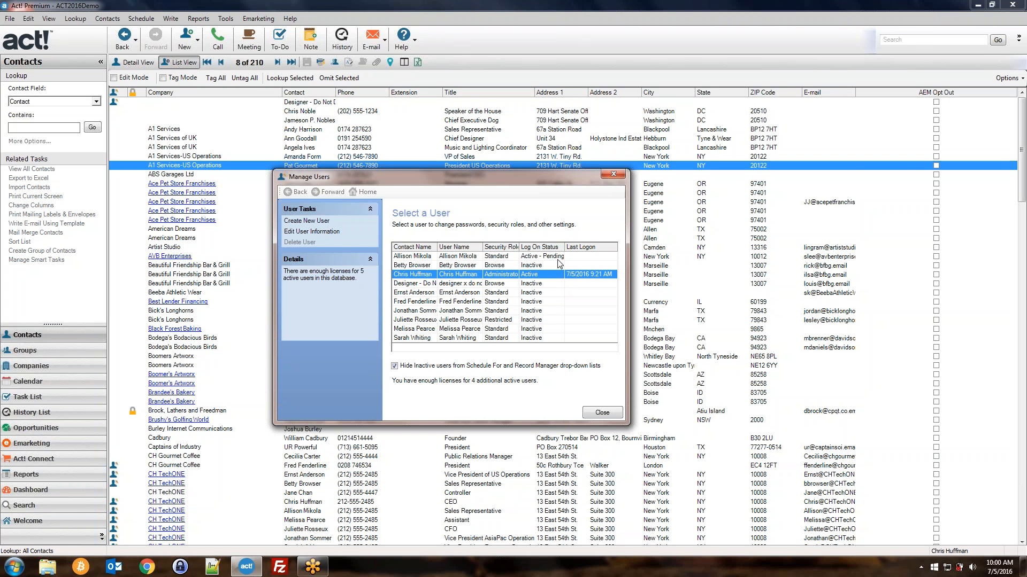
pyautogui.click(603, 248)
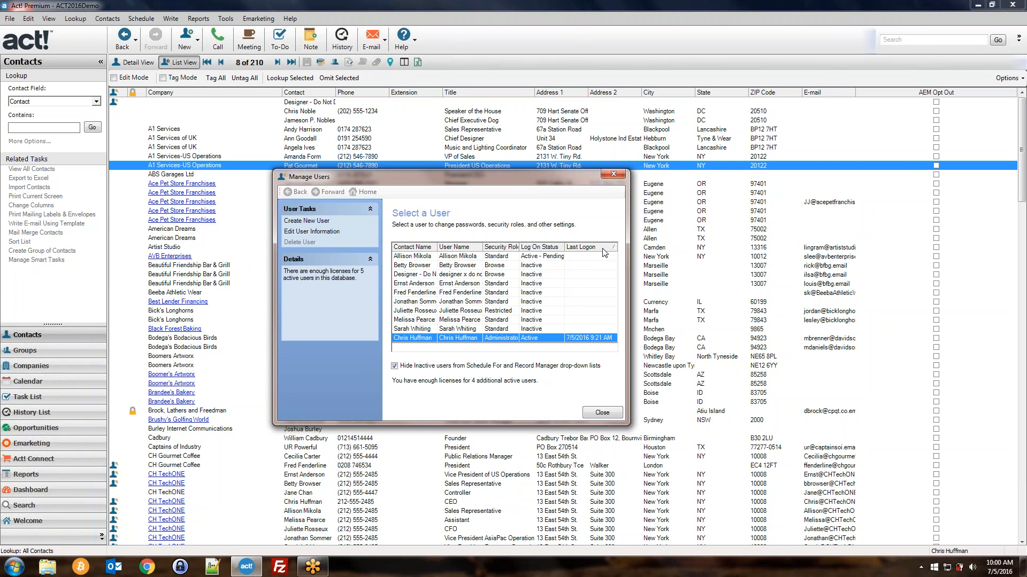
pyautogui.click(602, 248)
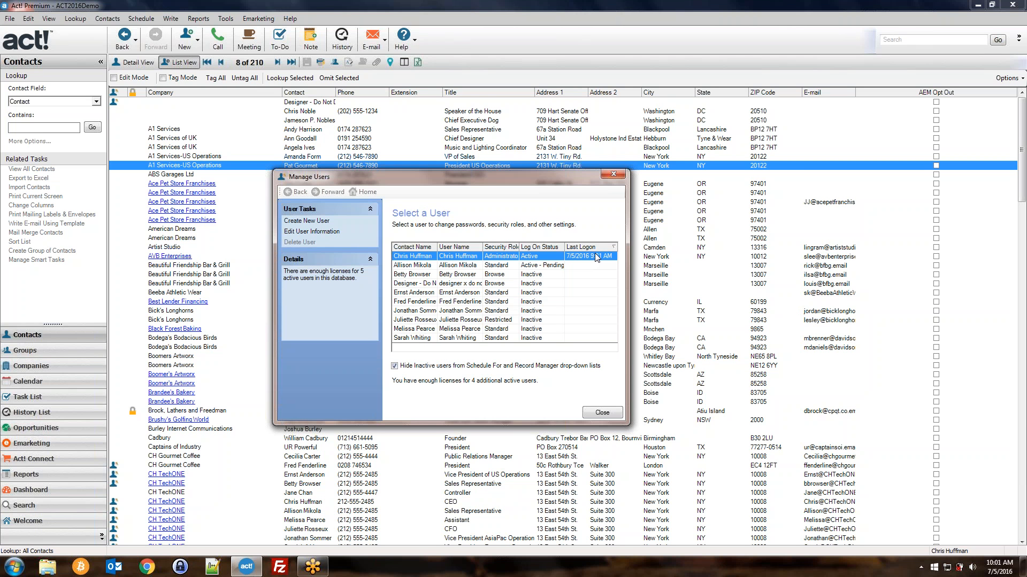
# - Compare the security roles and log on status of the active, pending and inactive users
pyautogui.click(1020, 410)
pyautogui.click(518, 276)
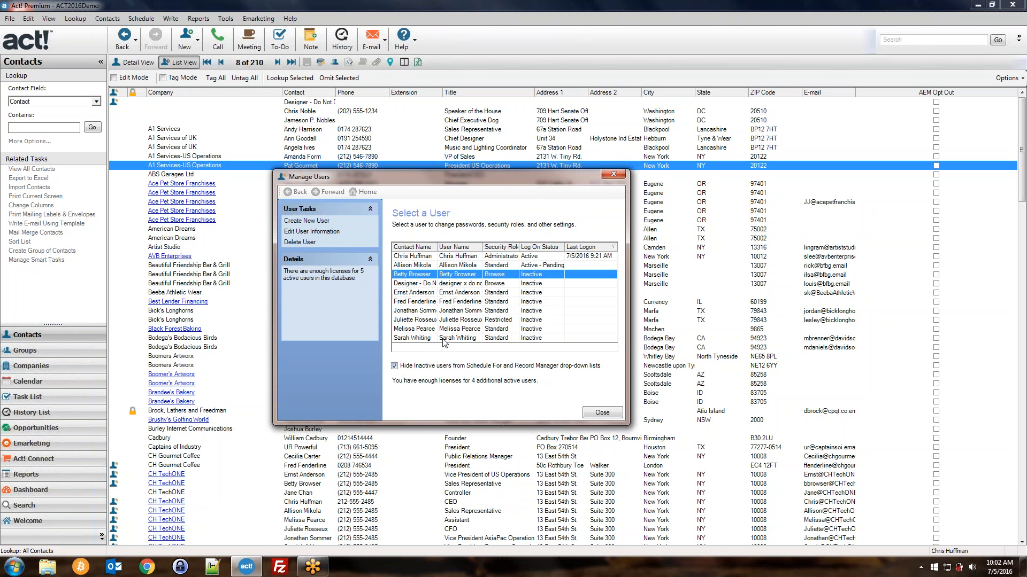
pyautogui.click(497, 258)
pyautogui.click(485, 267)
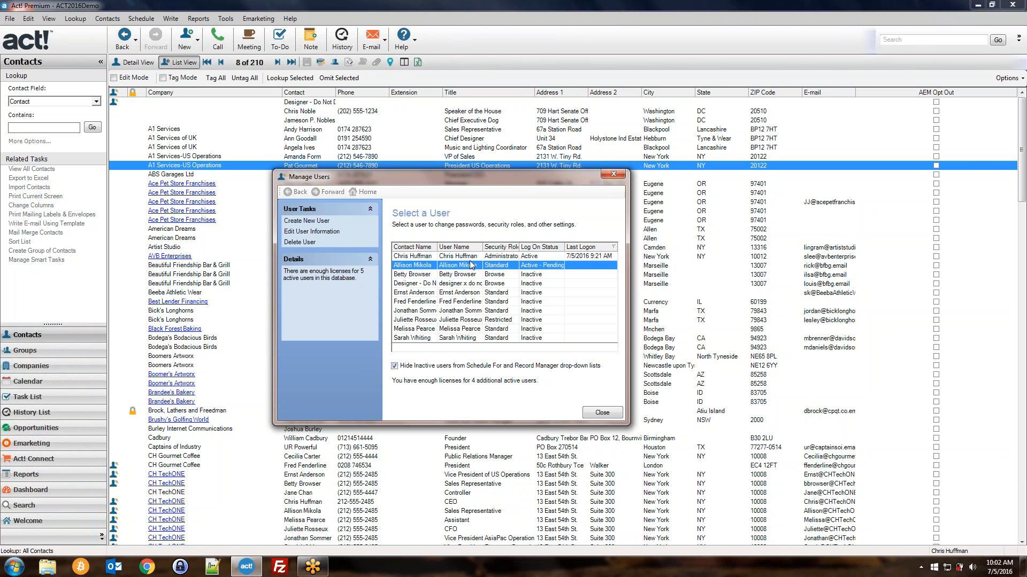
pyautogui.click(402, 257)
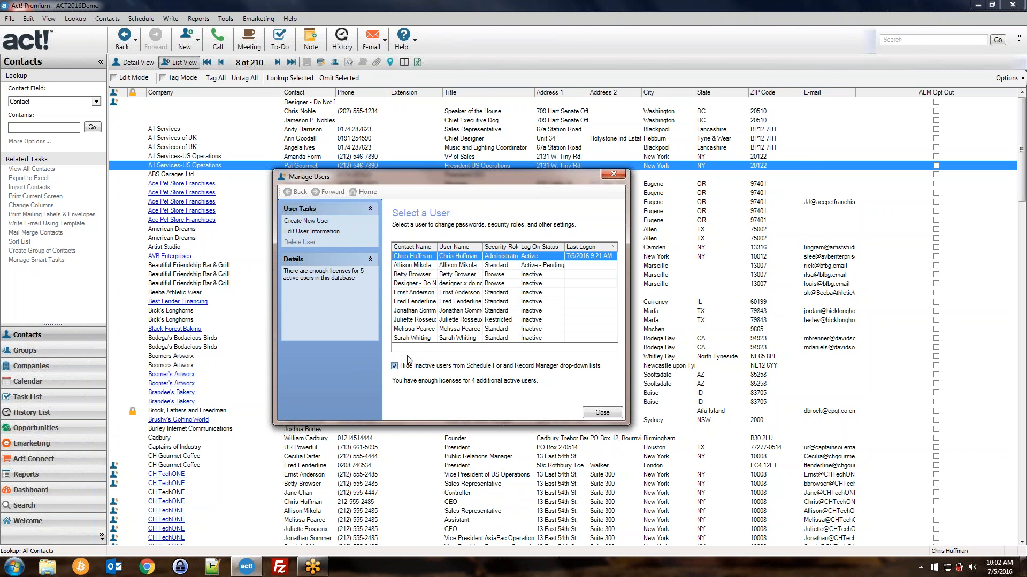
pyautogui.click(535, 265)
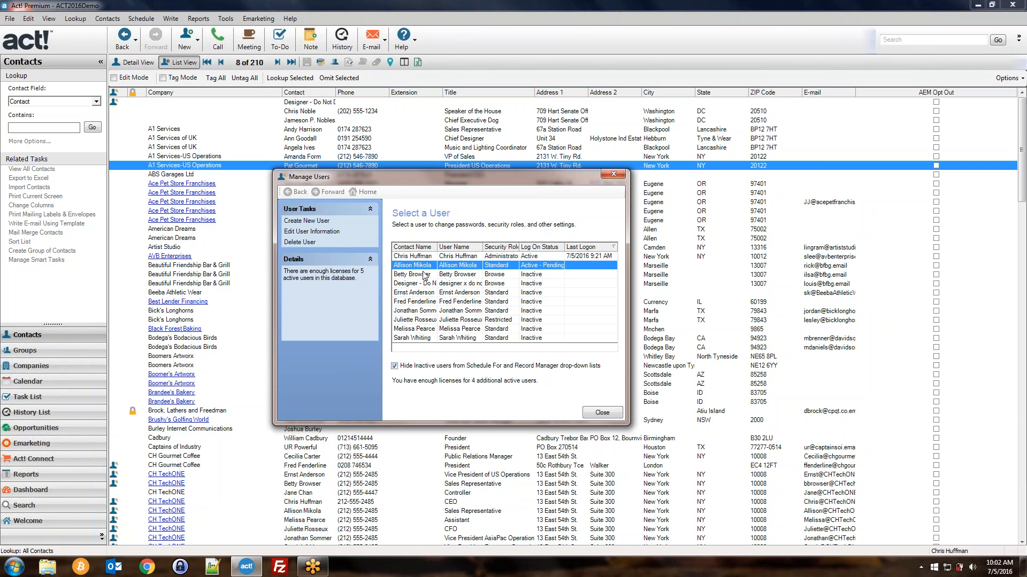
pyautogui.click(306, 220)
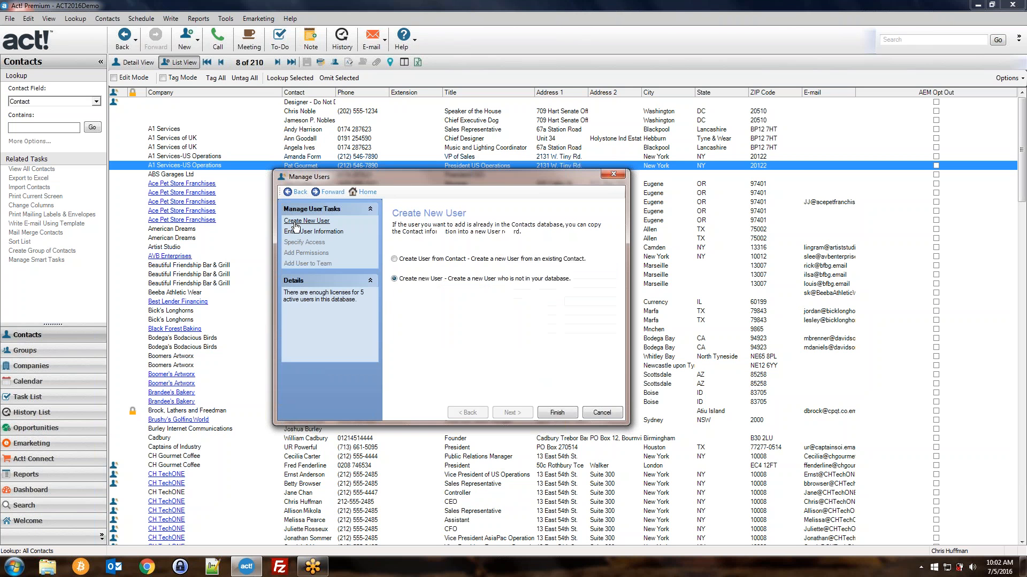
pyautogui.click(408, 261)
pyautogui.click(410, 277)
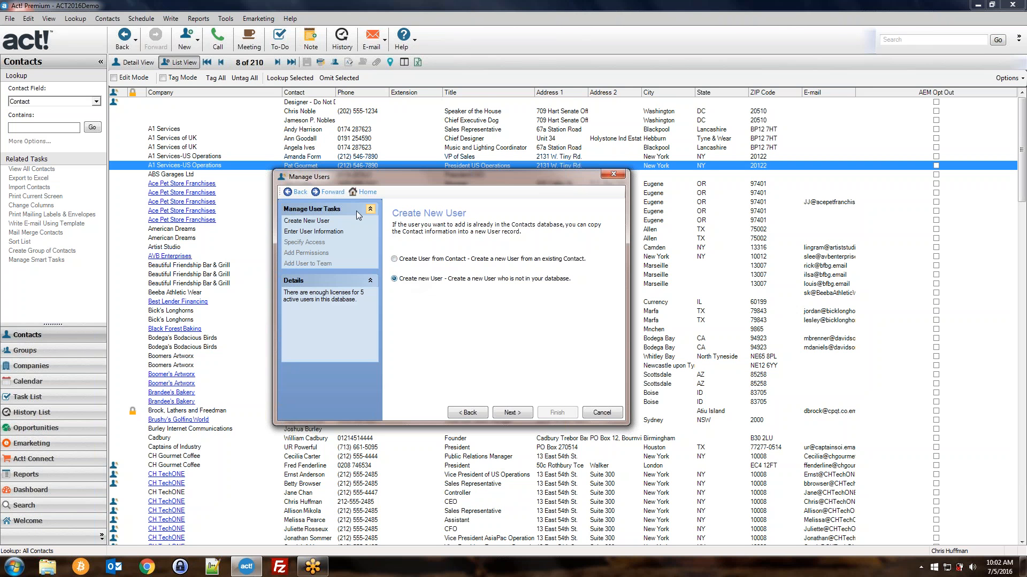
pyautogui.click(423, 261)
pyautogui.click(603, 415)
pyautogui.click(603, 414)
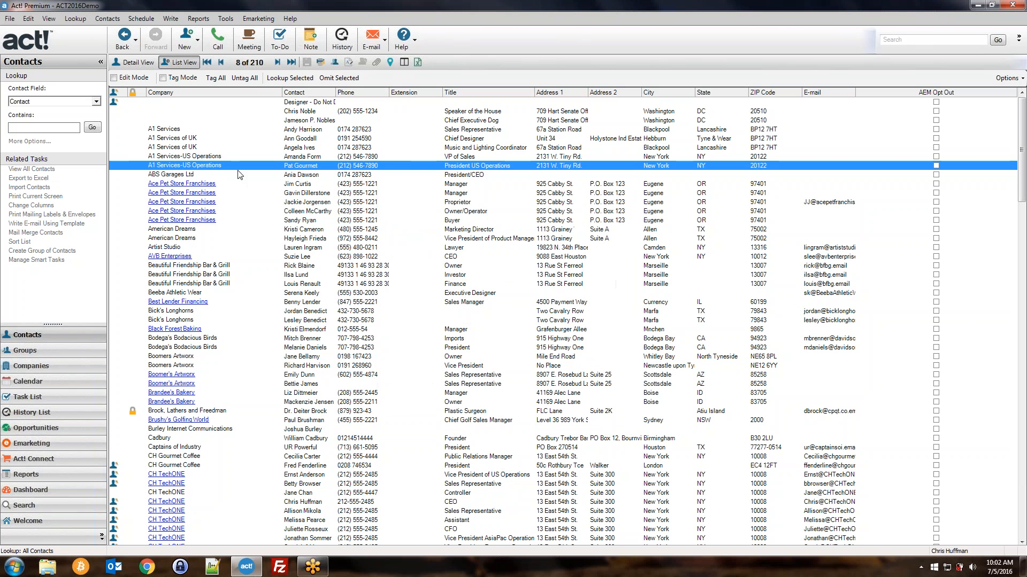
# - Reopen user management and start creating a new user from an existing contact
pyautogui.click(345, 176)
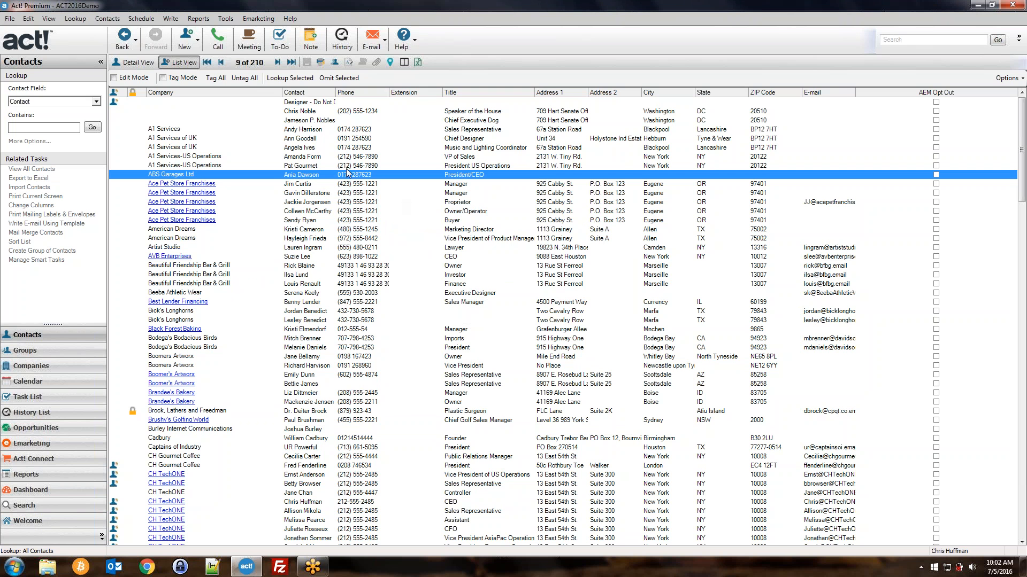
pyautogui.click(225, 20)
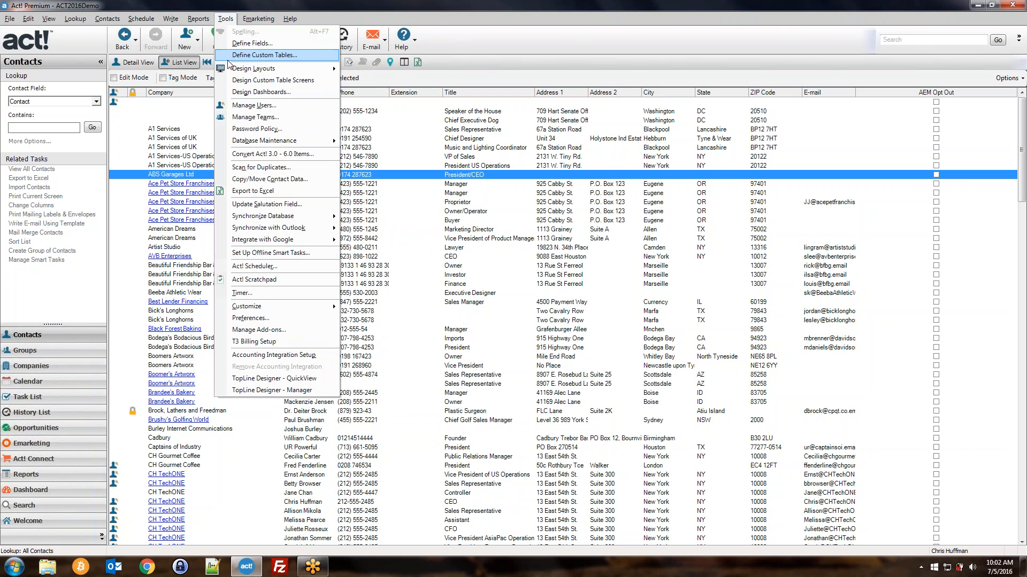
pyautogui.click(238, 107)
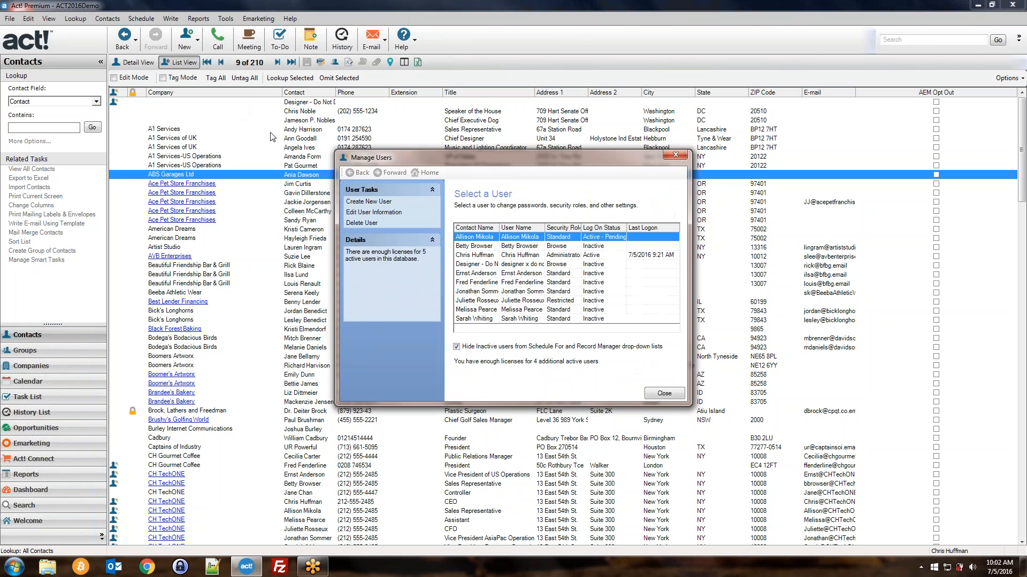
pyautogui.click(375, 203)
pyautogui.click(483, 240)
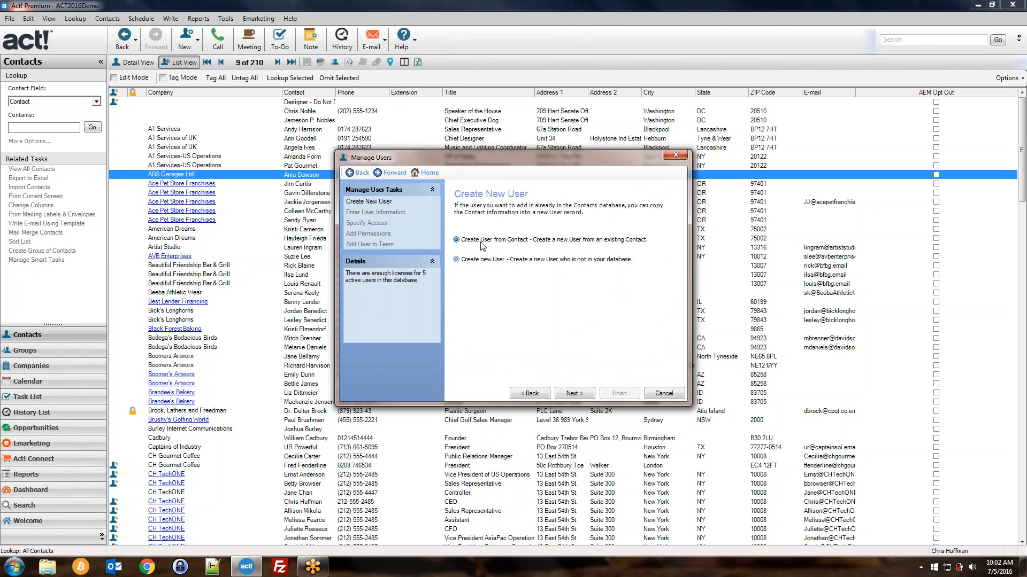
pyautogui.click(572, 394)
# - Choose the contact at The Bakery as the source for the new user and continue to the user information
pyautogui.click(527, 276)
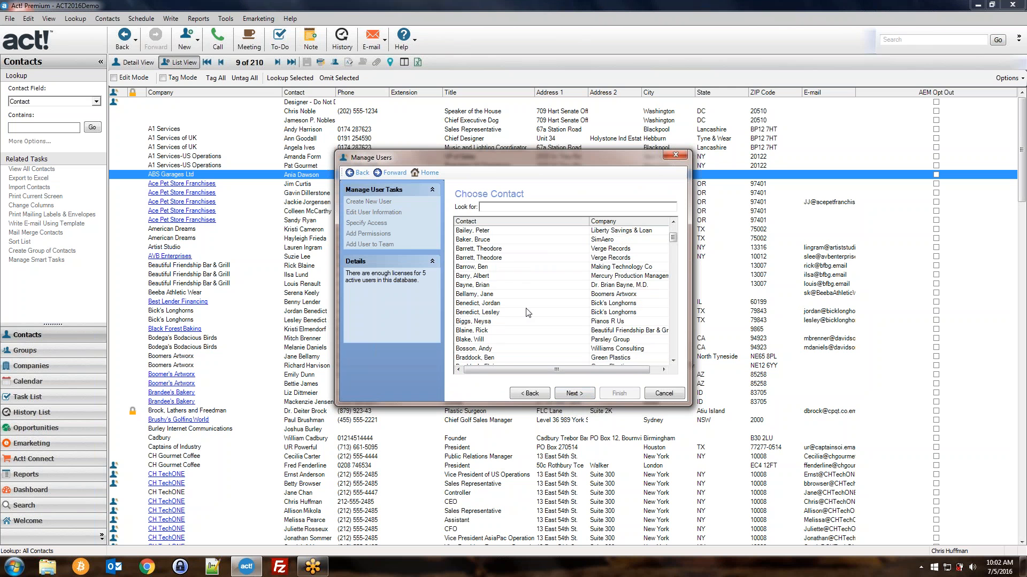
pyautogui.click(525, 313)
pyautogui.scroll(-1, 527, 312)
pyautogui.scroll(-1, 528, 313)
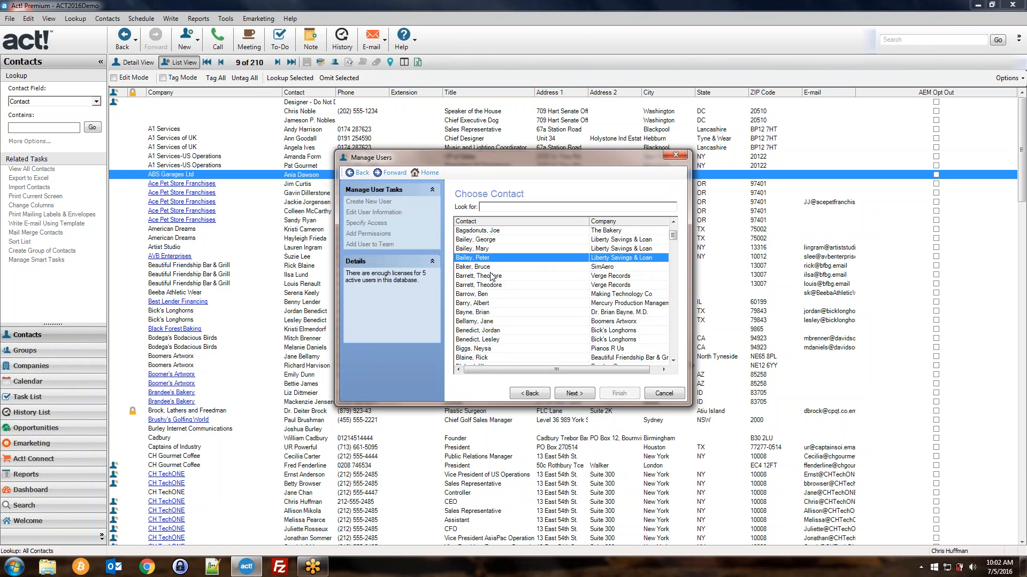
pyautogui.click(571, 267)
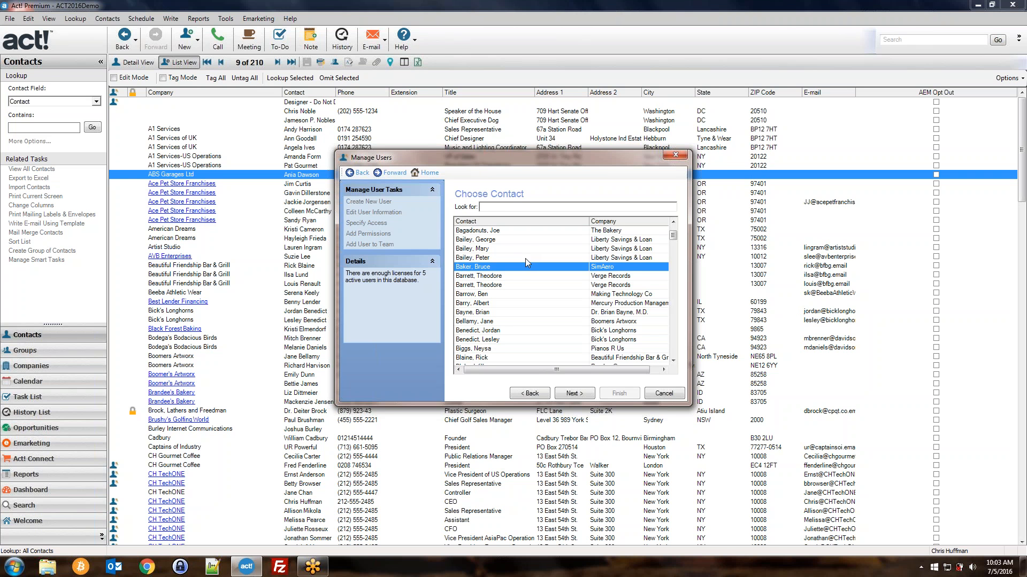
pyautogui.click(507, 231)
pyautogui.scroll(1, 516, 270)
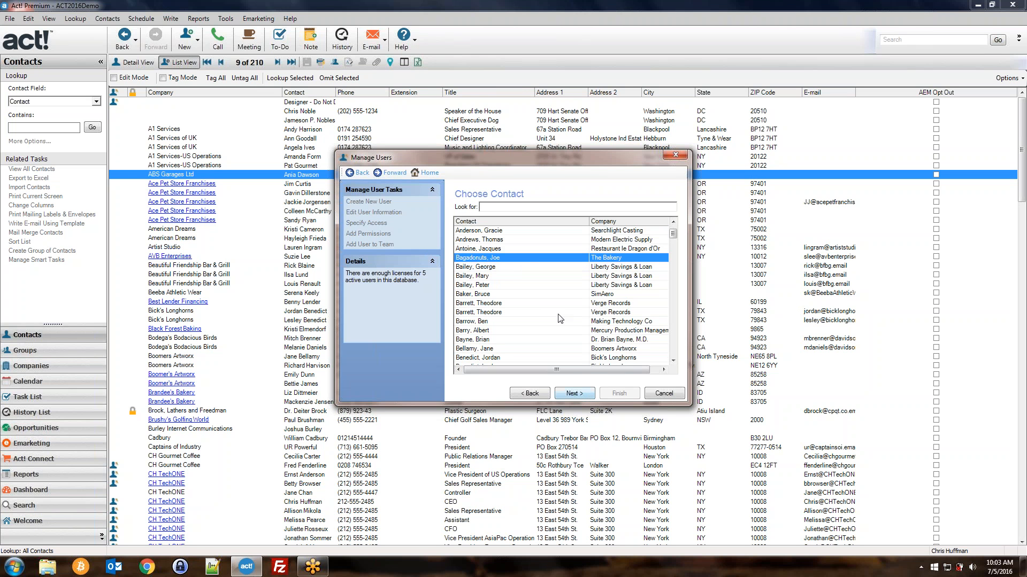
pyautogui.click(575, 393)
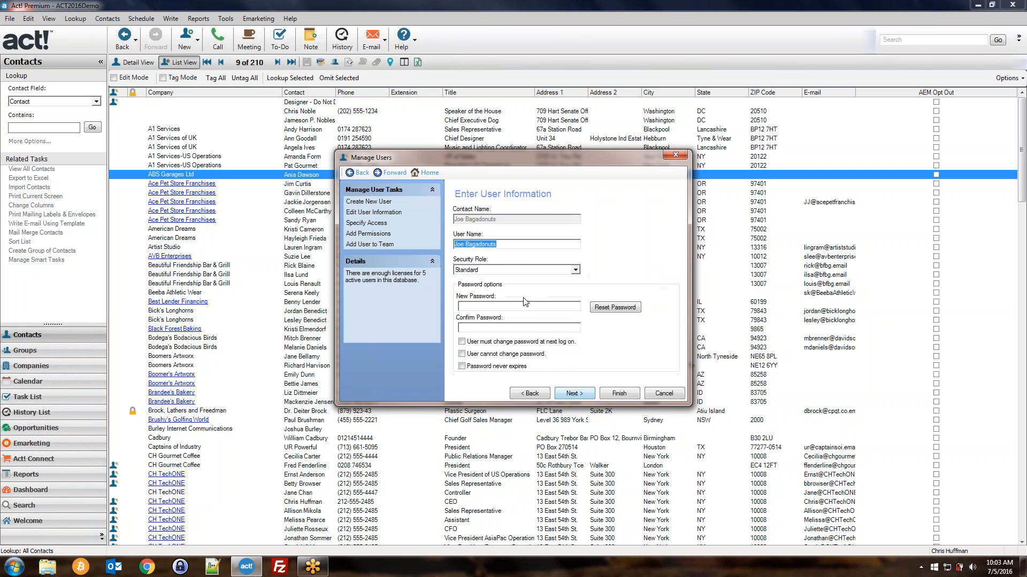
# - Examine the new user's user name taken from the contact, keeping it as it is
pyautogui.click(505, 244)
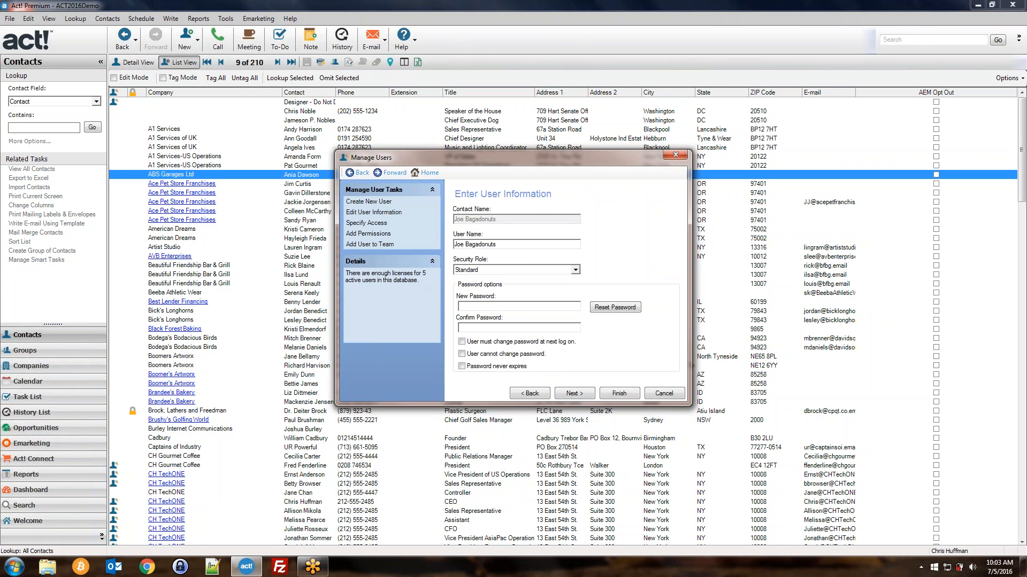
pyautogui.moveTo(455, 245)
pyautogui.mouseDown()
pyautogui.moveTo(504, 248)
pyautogui.moveTo(464, 246)
pyautogui.mouseUp()
pyautogui.click(507, 247)
pyautogui.click(464, 247)
pyautogui.click(498, 247)
pyautogui.moveTo(456, 245); pyautogui.dragTo(504, 245)
pyautogui.moveTo(504, 246)
pyautogui.mouseDown()
pyautogui.moveTo(466, 247)
pyautogui.moveTo(503, 245)
pyautogui.mouseUp()
# - Set the new user's password to never expire and continue to the logon access settings
pyautogui.click(462, 366)
pyautogui.click(480, 327)
pyautogui.click(478, 306)
pyautogui.click(563, 395)
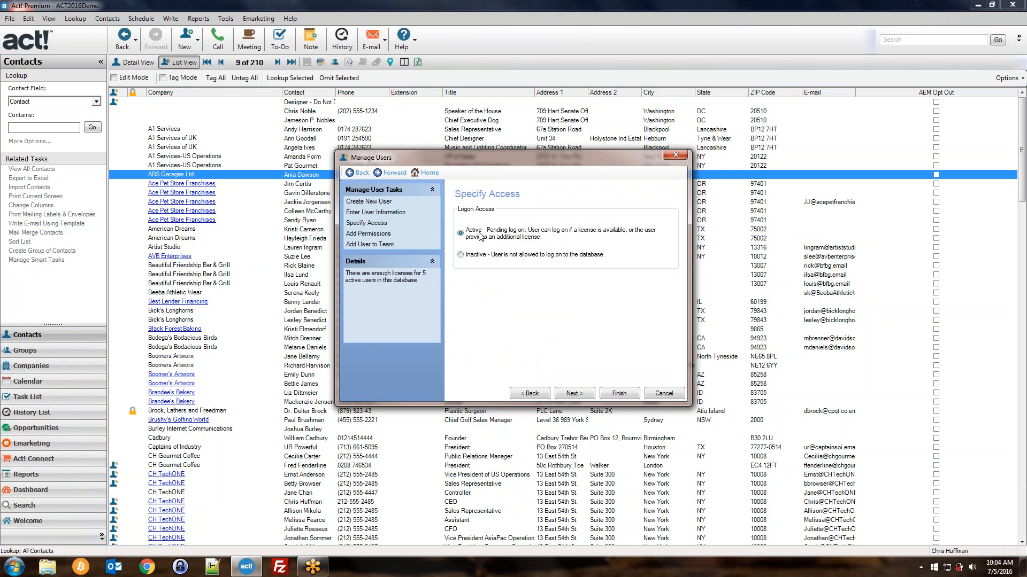
# - Finish creating the user with active logon access and all permissions, declining to share the database, and close user management
pyautogui.click(570, 394)
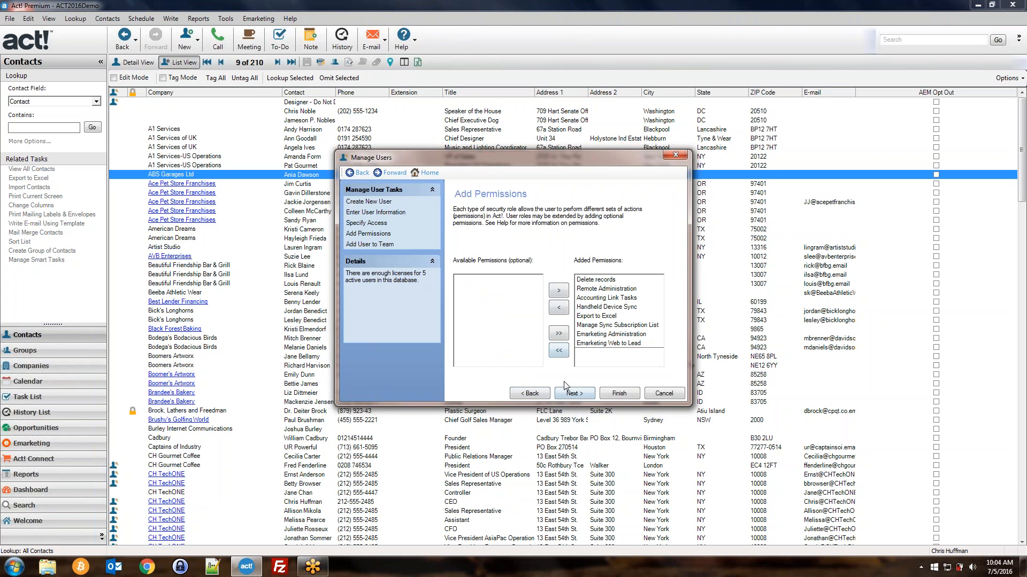
pyautogui.click(568, 391)
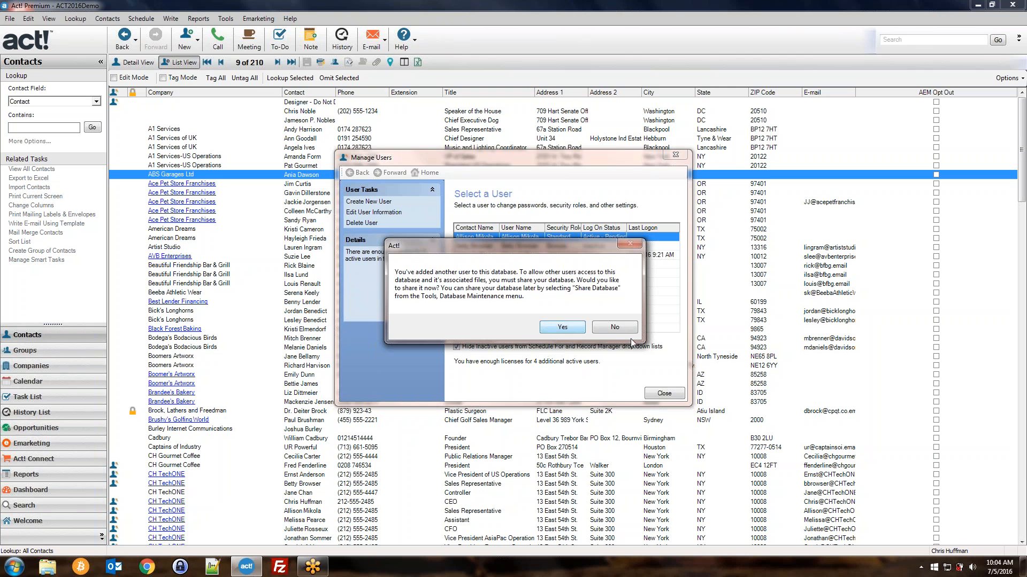
pyautogui.click(615, 327)
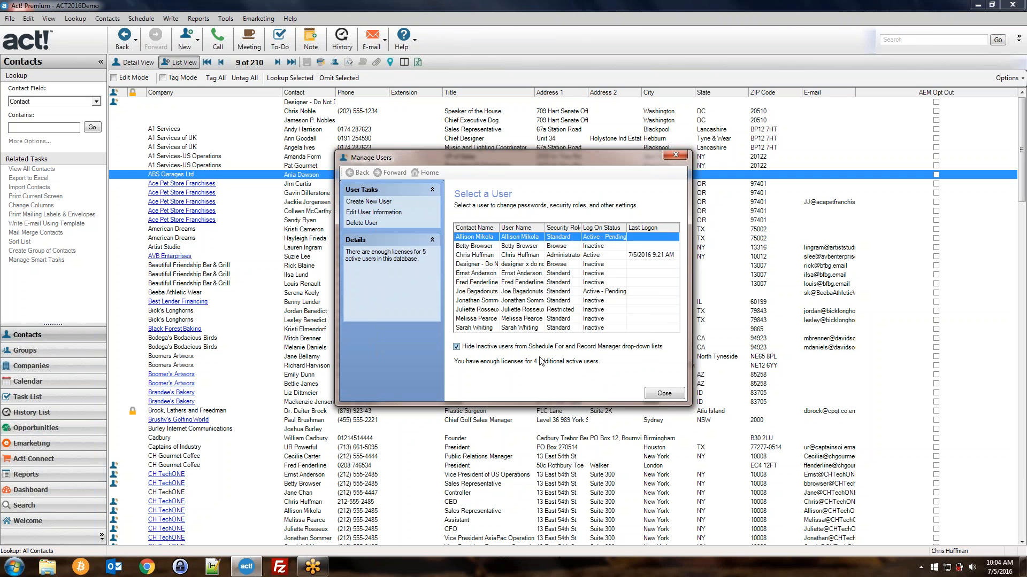
pyautogui.click(573, 291)
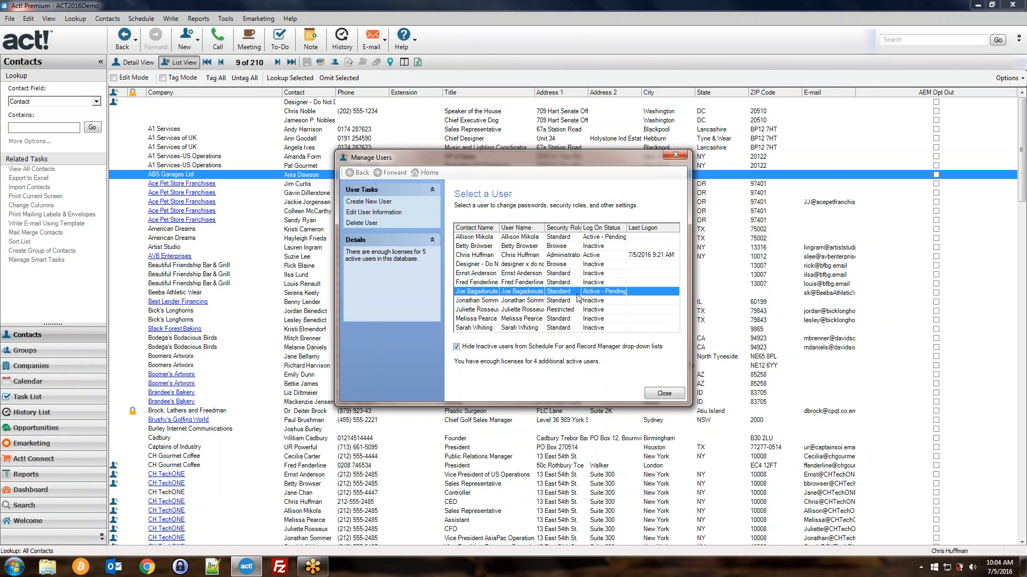
pyautogui.click(663, 394)
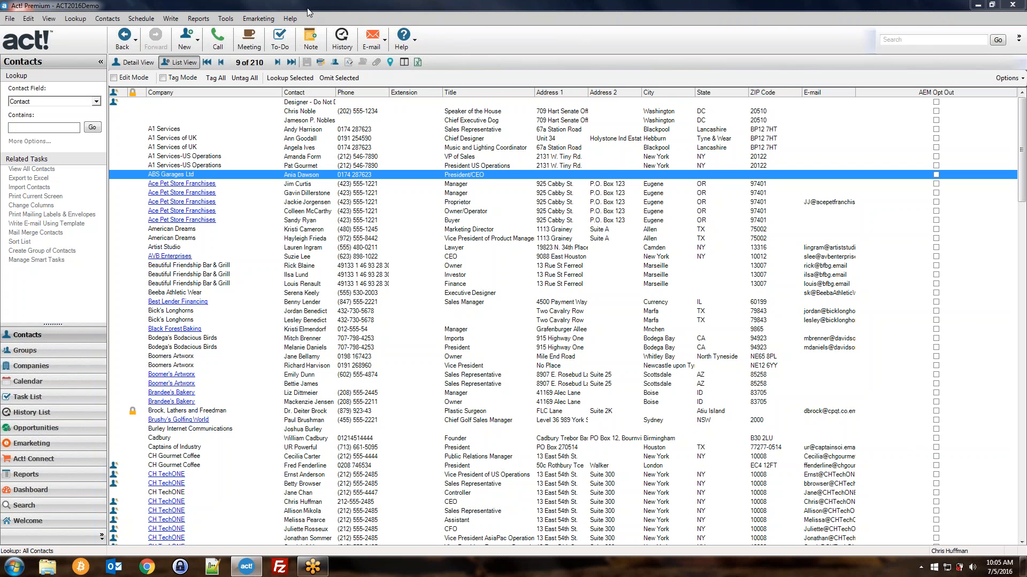
pyautogui.click(289, 19)
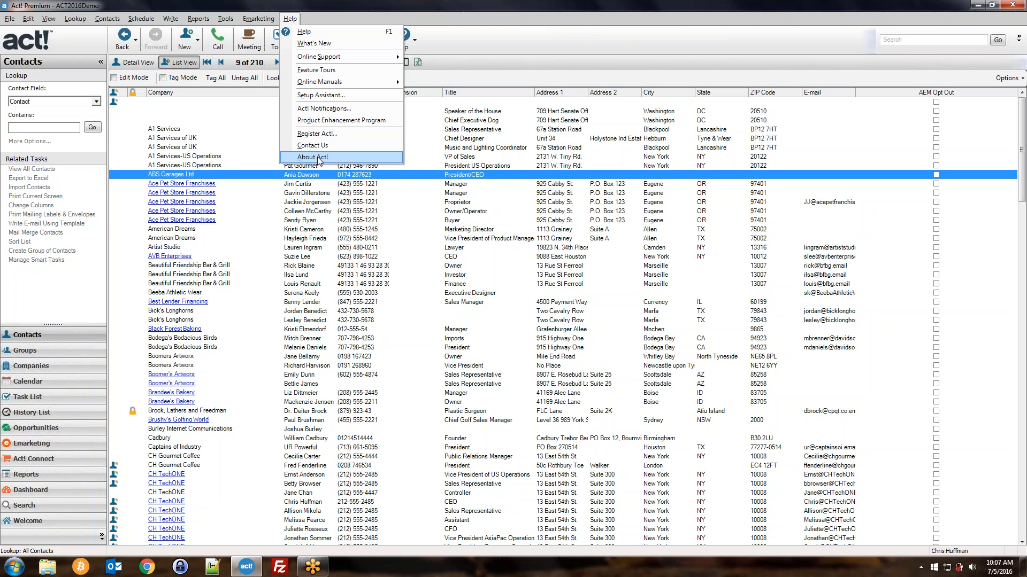
pyautogui.click(34, 293)
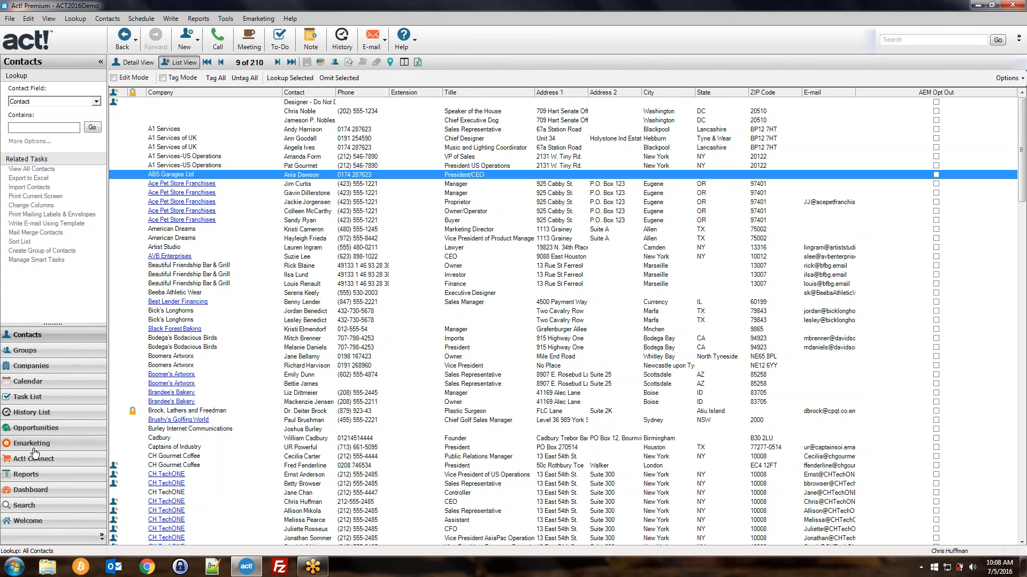
pyautogui.click(290, 19)
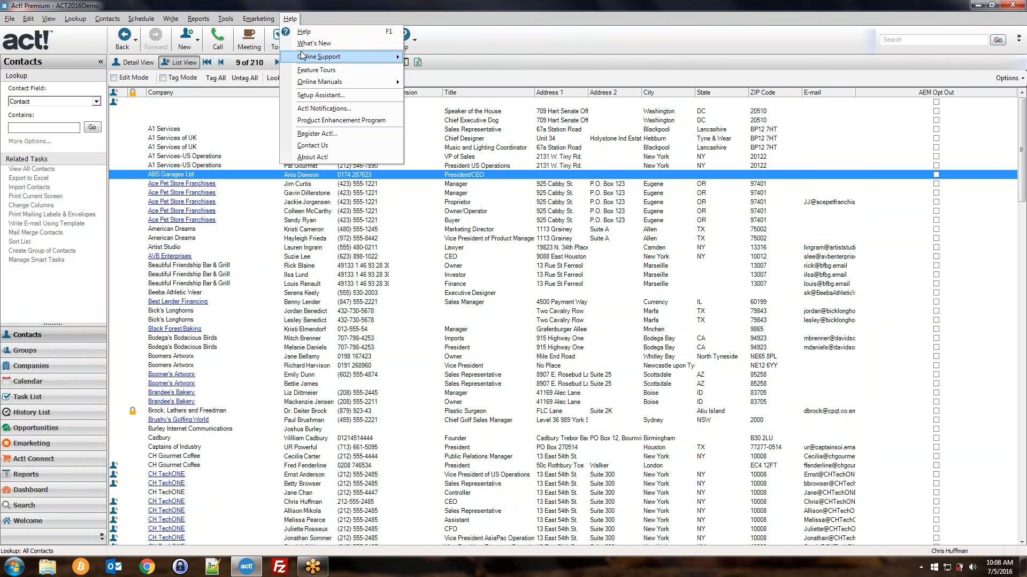
pyautogui.moveTo(301, 55)
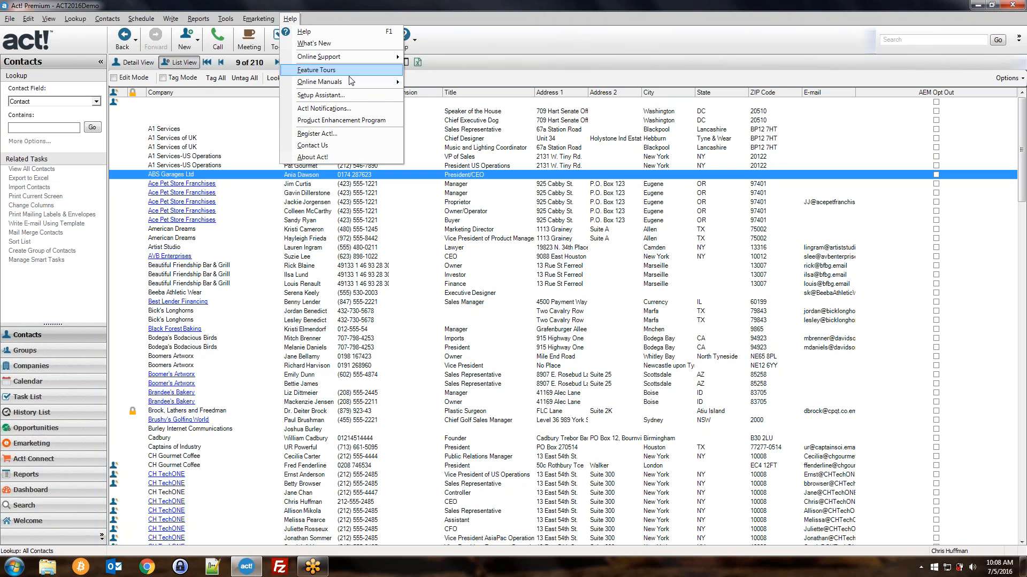
pyautogui.click(304, 5)
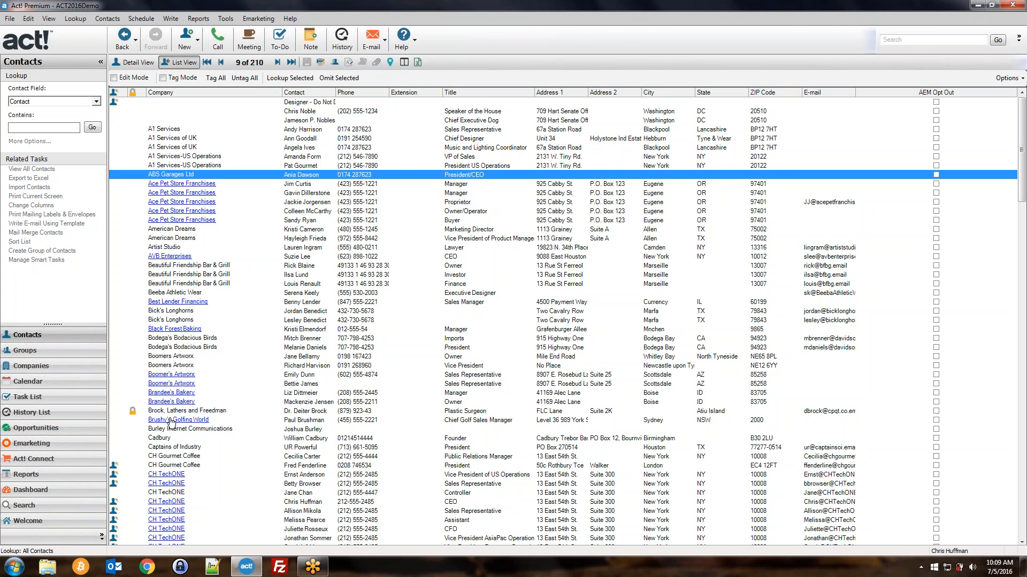
pyautogui.click(295, 20)
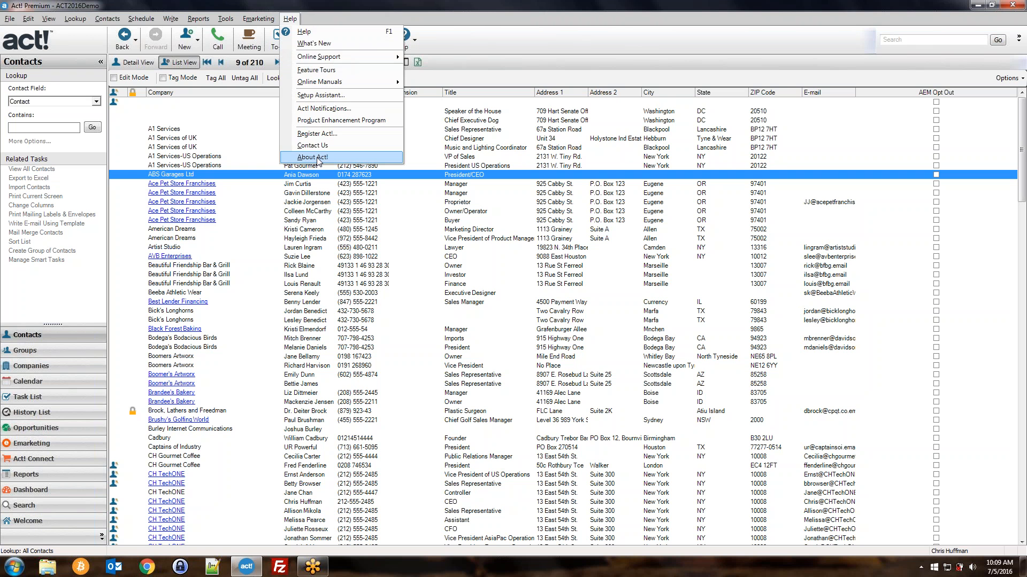
pyautogui.click(318, 6)
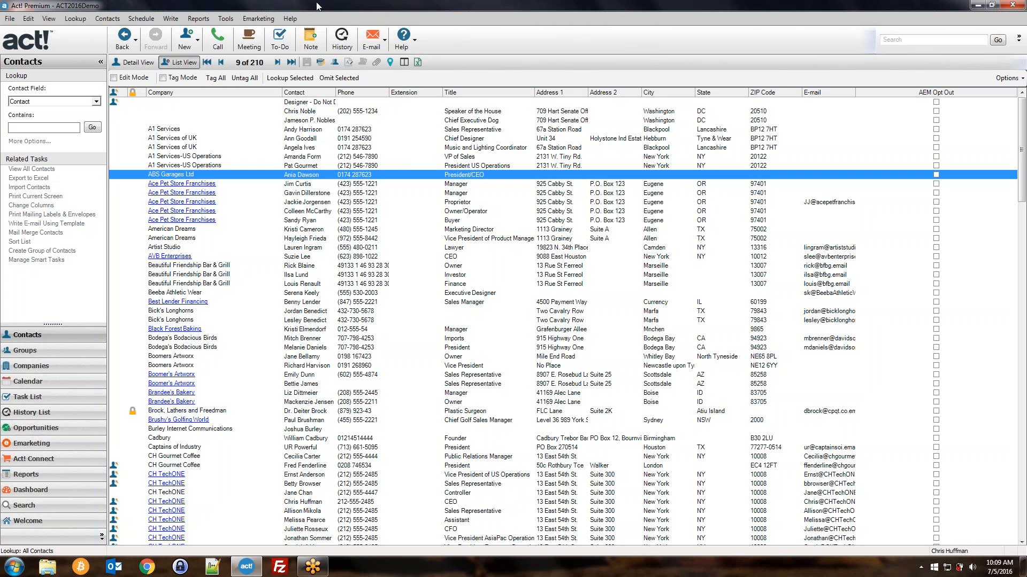
# - Switch to a new incognito Chrome window, search Google for "act premium 18 product downloads" and maximize the window
pyautogui.rightClick(147, 567)
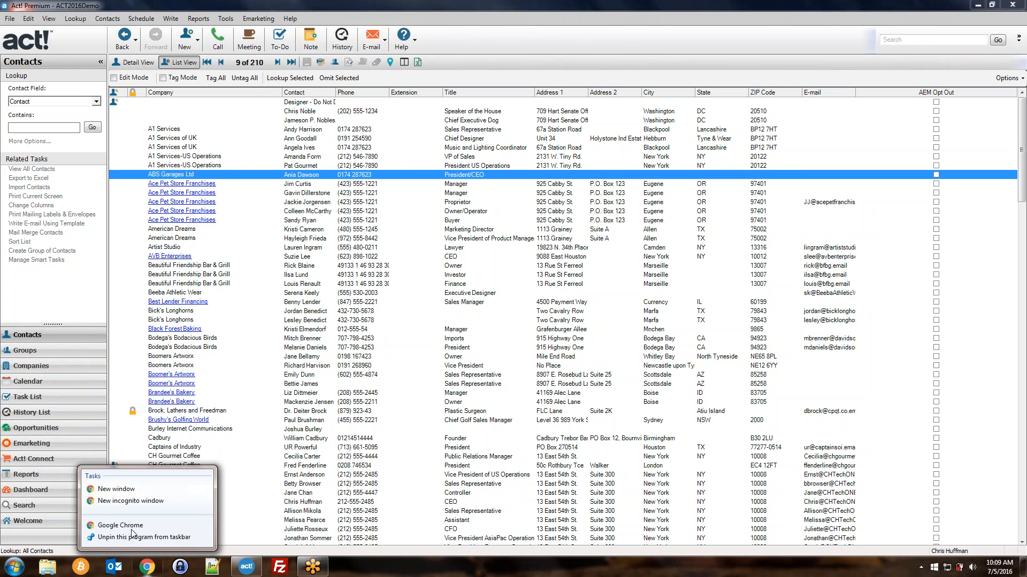
pyautogui.click(131, 502)
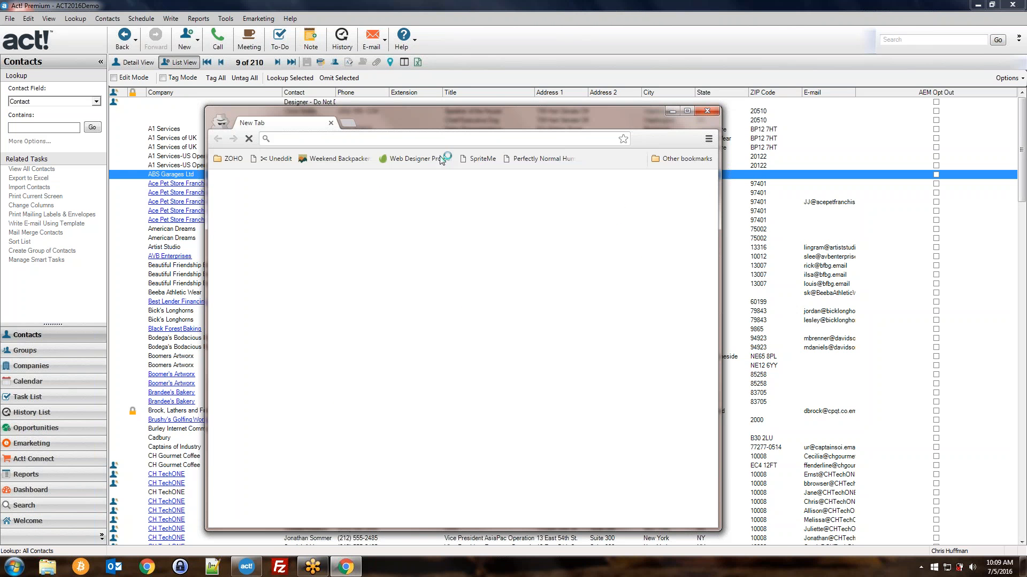
pyautogui.write('act premium 18.')
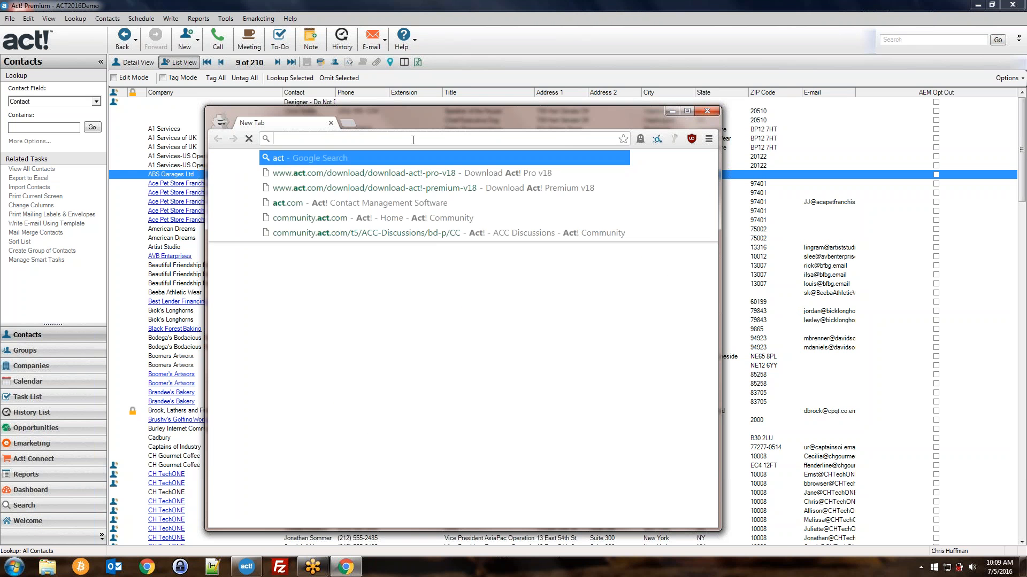
pyautogui.write('0')
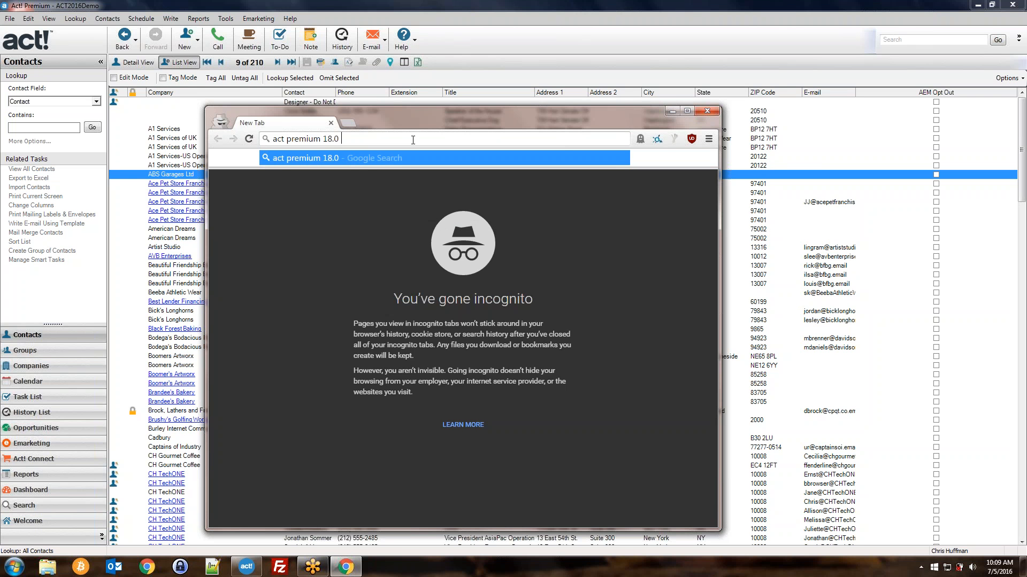
pyautogui.press('BackSpace')
pyautogui.press('BackSpace')
pyautogui.press('BackSpace')
pyautogui.write('product downloads')
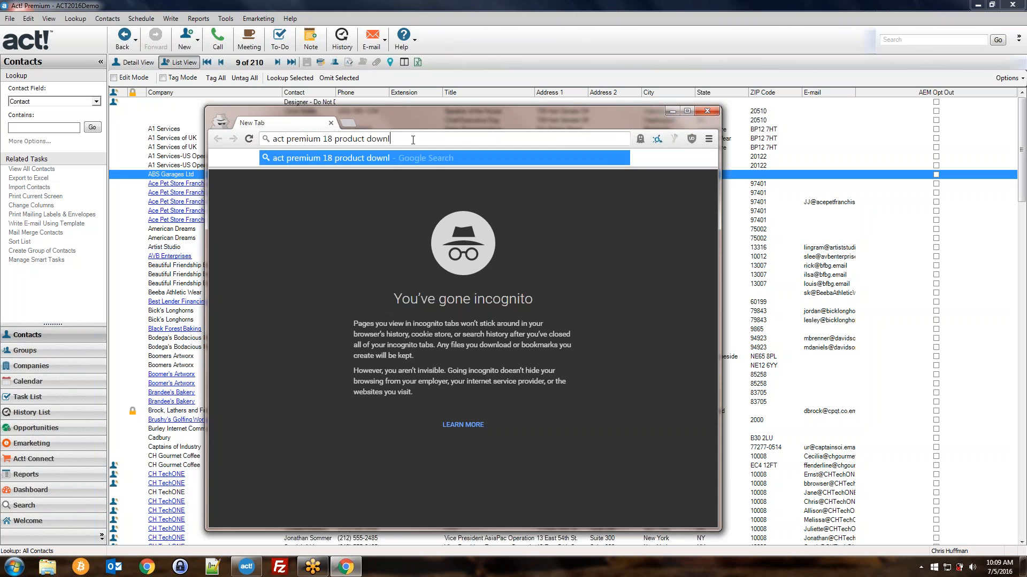
pyautogui.press('Return')
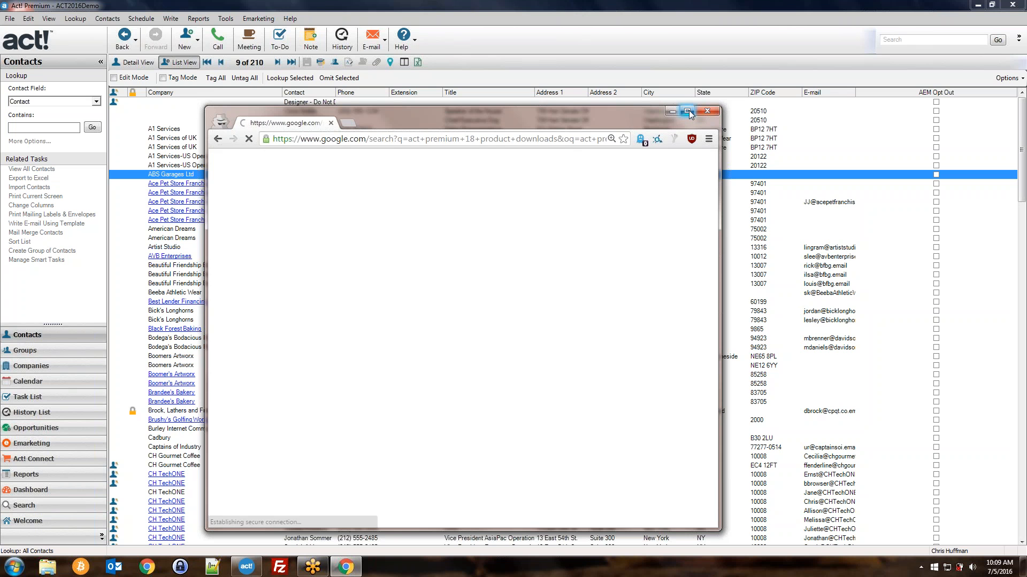
pyautogui.click(687, 110)
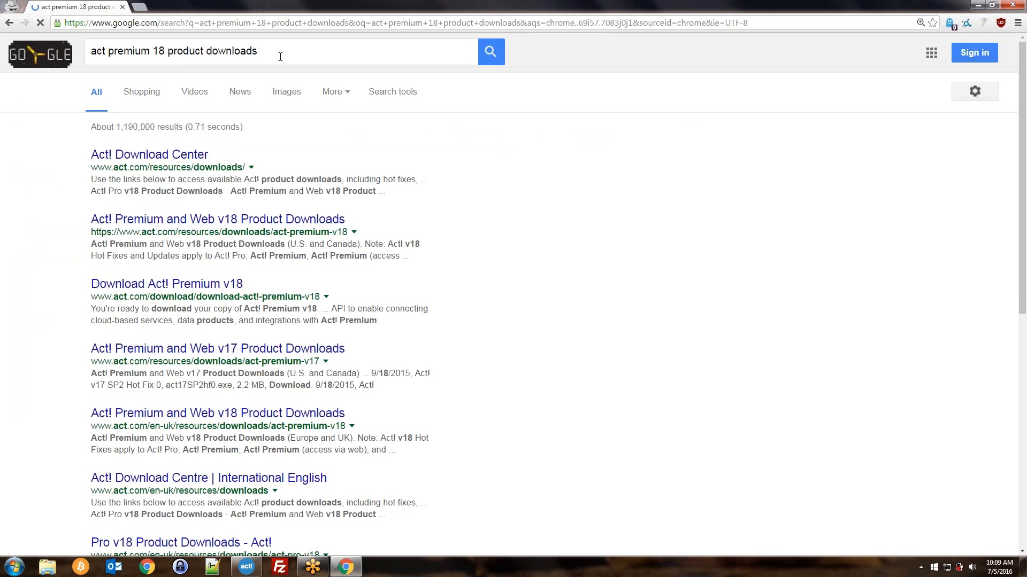
# - Examine the parts of the search query: the product name, the edition with version, and the words "product downloads"
pyautogui.moveTo(280, 57); pyautogui.dragTo(92, 52)
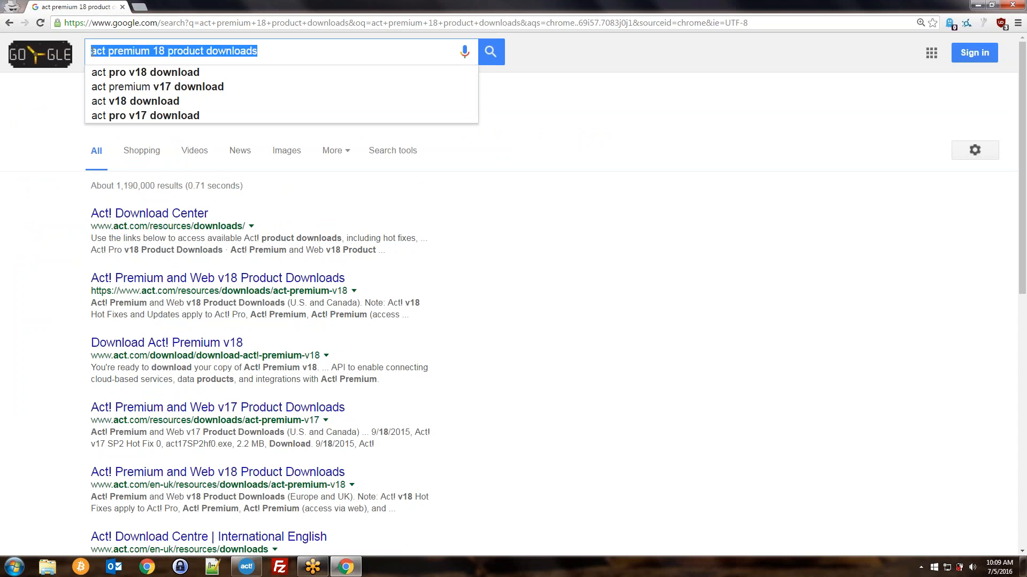
pyautogui.click(121, 53)
pyautogui.moveTo(260, 52); pyautogui.dragTo(92, 52)
pyautogui.click(96, 52)
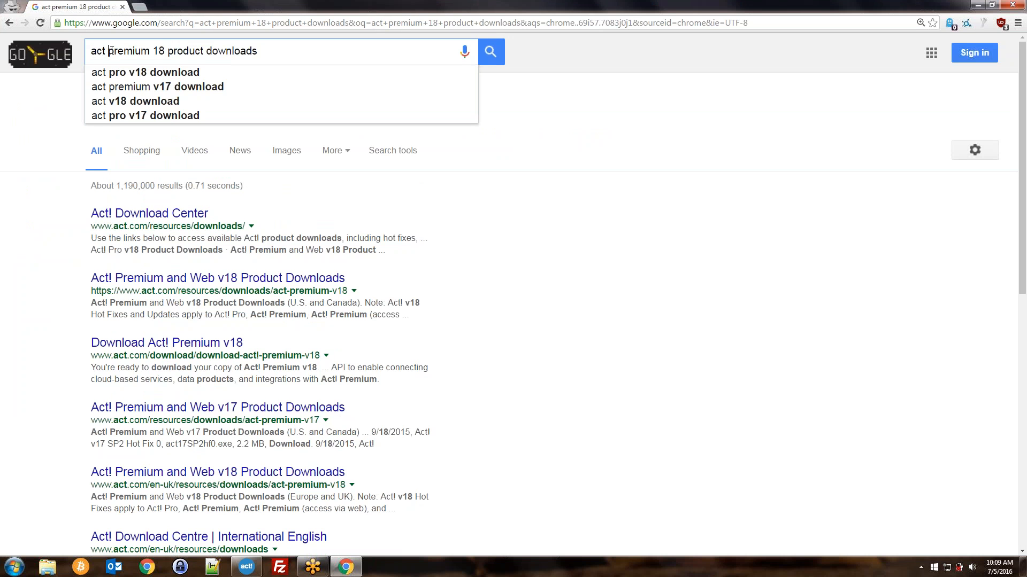
pyautogui.moveTo(109, 51); pyautogui.dragTo(165, 52)
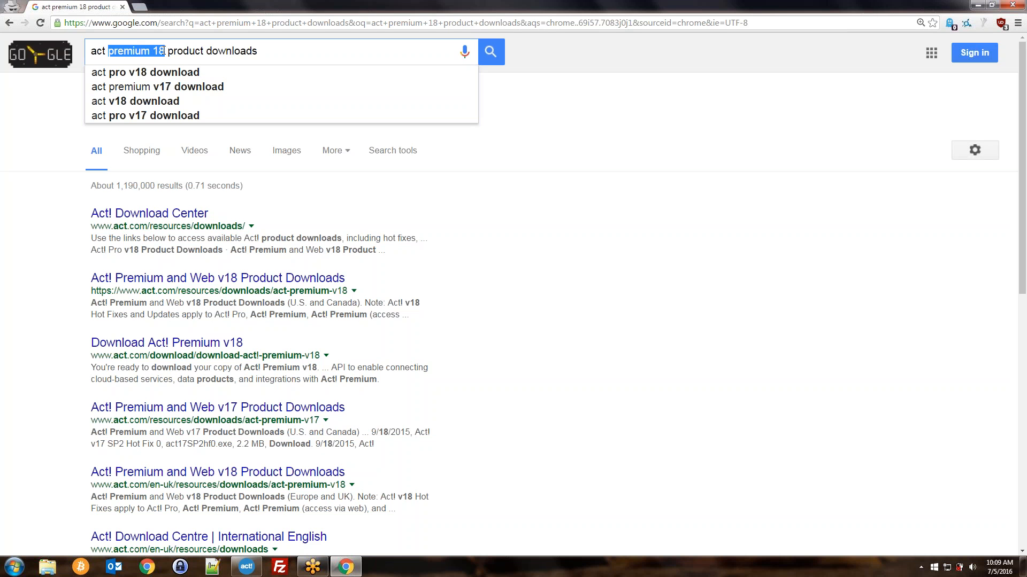
pyautogui.click(166, 52)
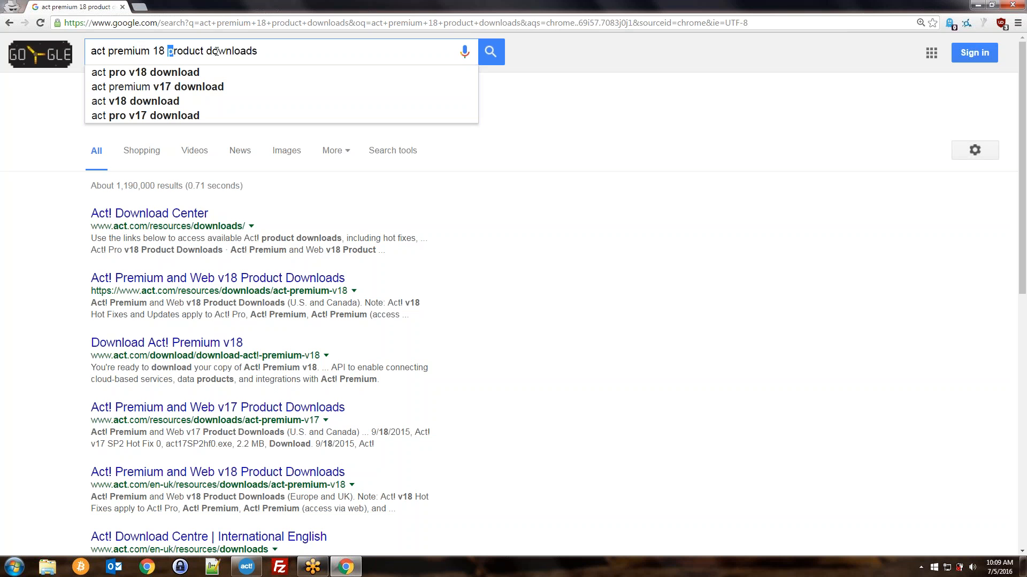
pyautogui.moveTo(169, 51); pyautogui.dragTo(266, 53)
pyautogui.click(274, 51)
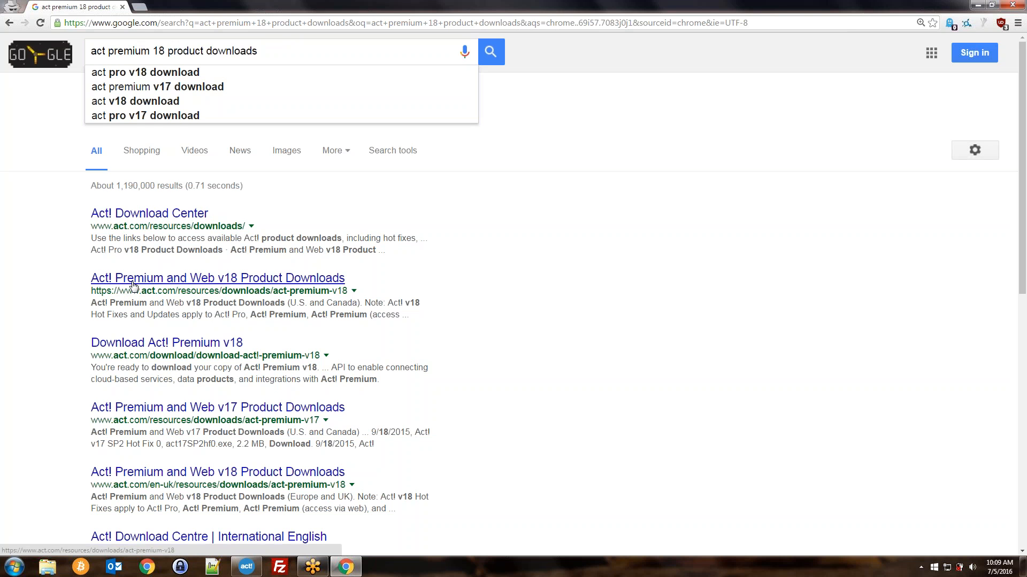
# - Open the U.S. "Act! Premium and Web v18 Product Downloads" result and examine the Act! 18.1 Update 3 entry's date, version and file name
pyautogui.click(217, 282)
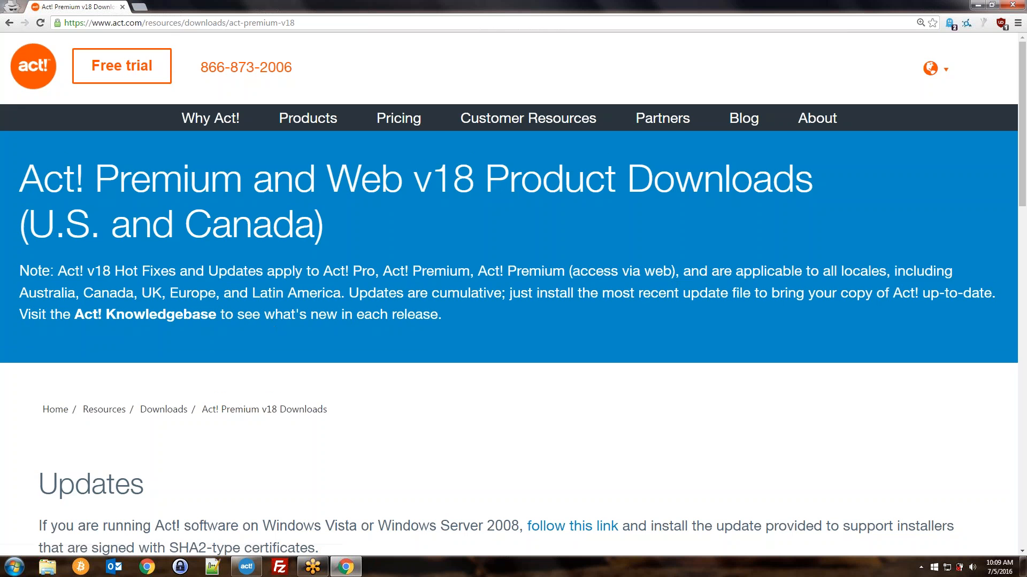
pyautogui.scroll(-4, 271, 353)
pyautogui.scroll(-2, 271, 352)
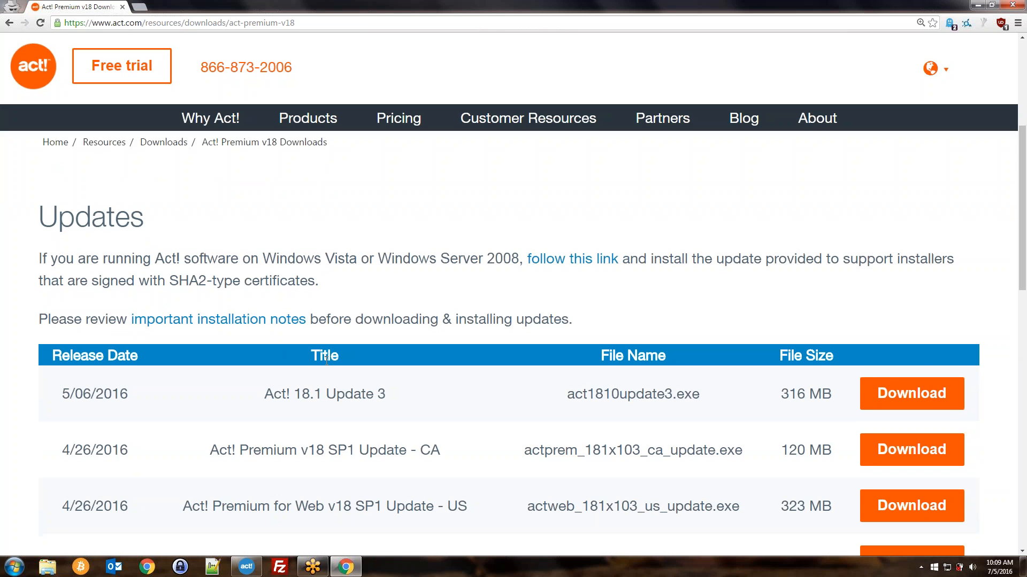
pyautogui.moveTo(65, 332); pyautogui.dragTo(393, 345)
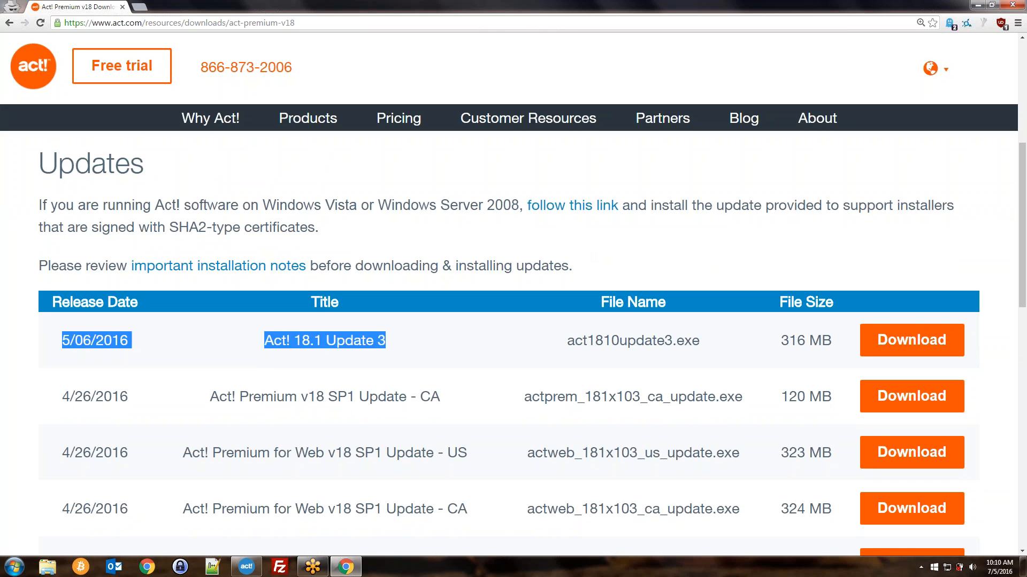
pyautogui.click(498, 351)
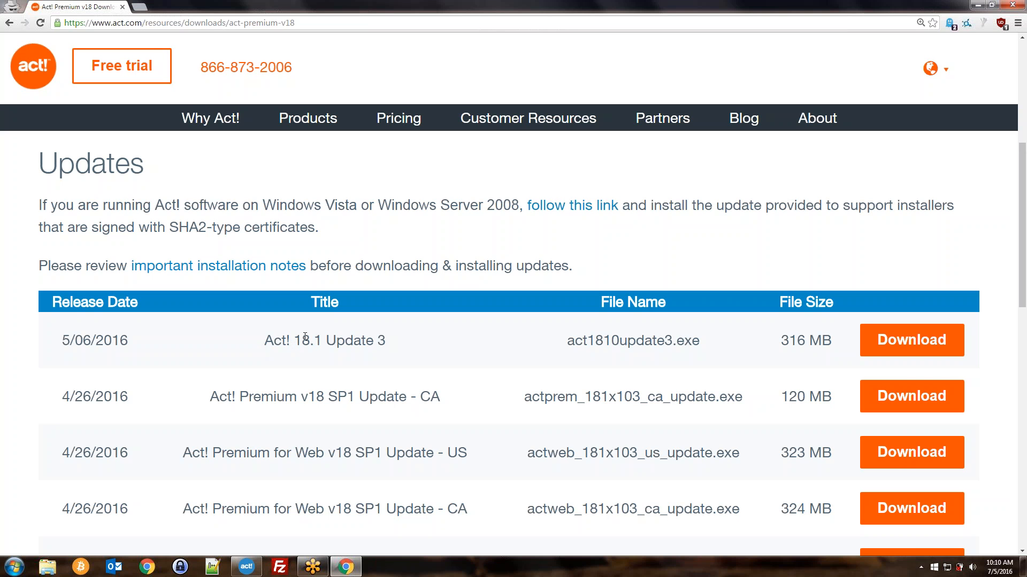
pyautogui.moveTo(296, 341); pyautogui.dragTo(323, 339)
pyautogui.click(293, 327)
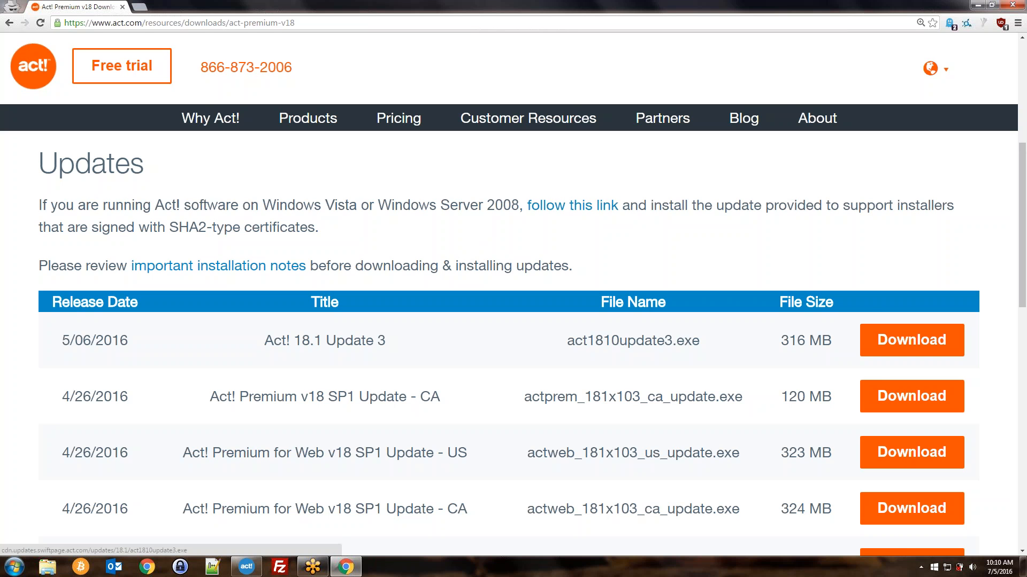
pyautogui.moveTo(701, 343); pyautogui.dragTo(672, 342)
pyautogui.click(691, 343)
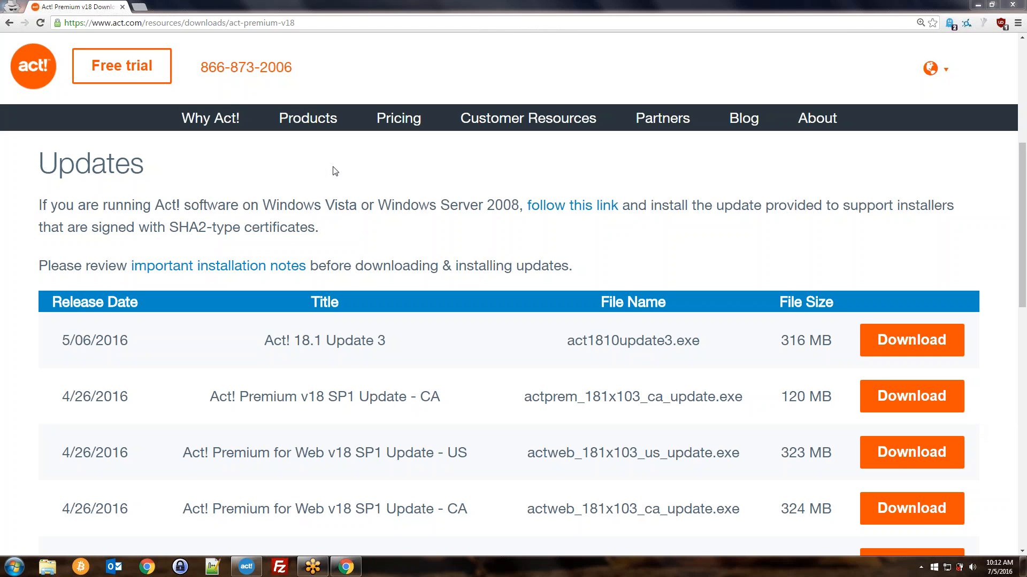
# - Return to the search results, search for "act pro 2012 product downloads" and open the U.S. Sage ACT! Pro 2012 downloads page at its hot fixes
pyautogui.click(11, 23)
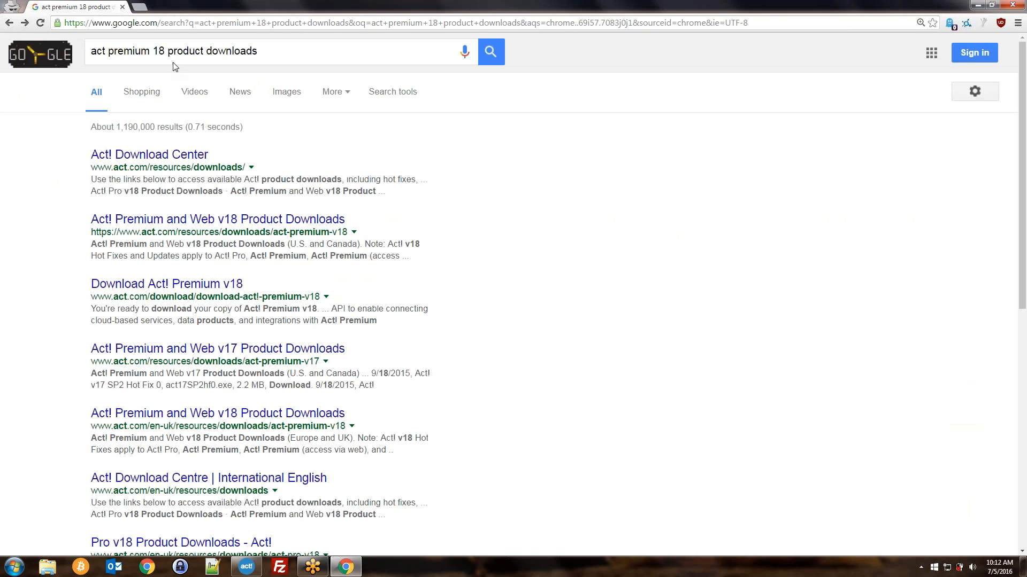
pyautogui.moveTo(165, 52); pyautogui.dragTo(117, 56)
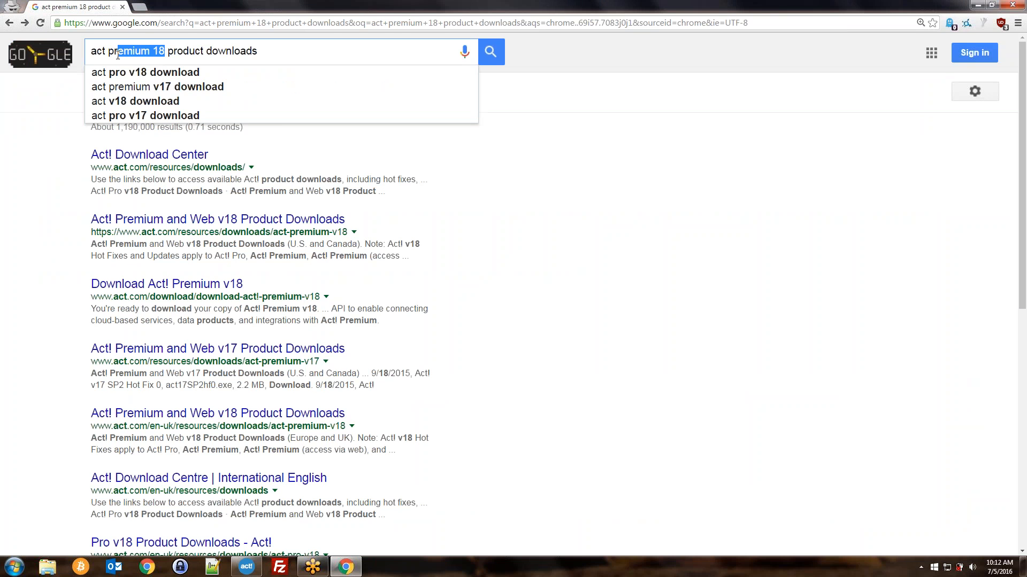
pyautogui.write('o 2012')
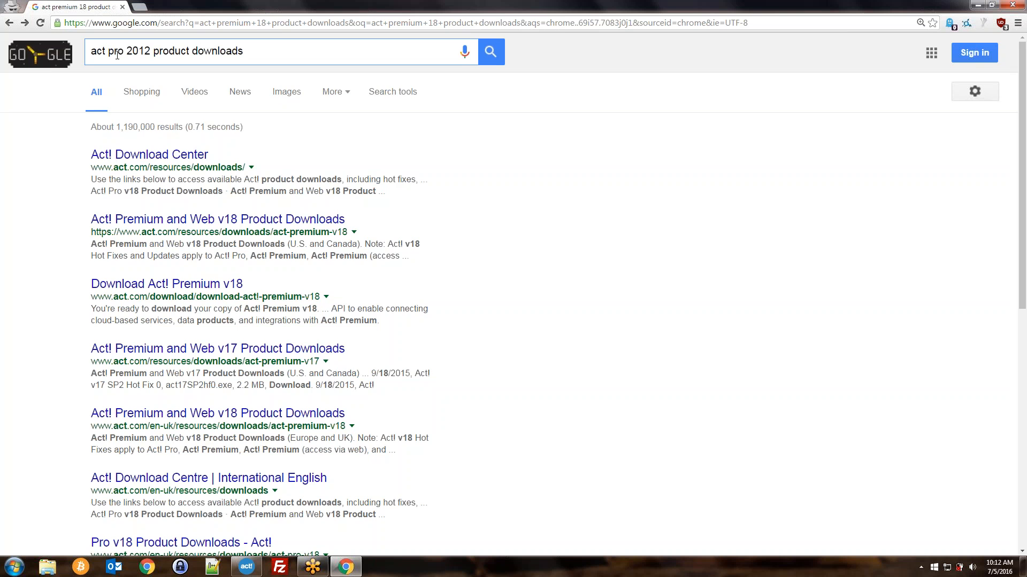
pyautogui.press('Return')
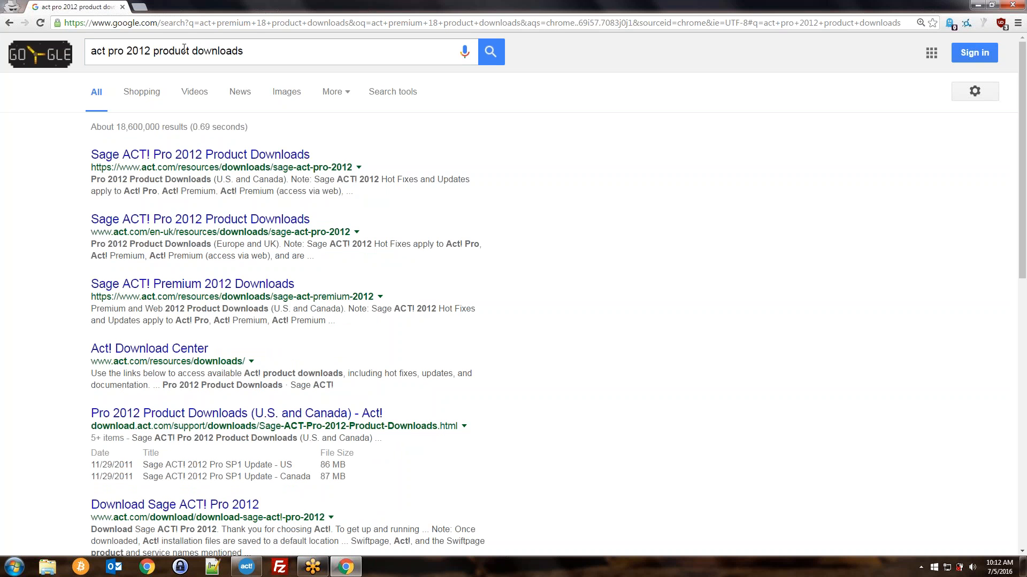
pyautogui.click(108, 157)
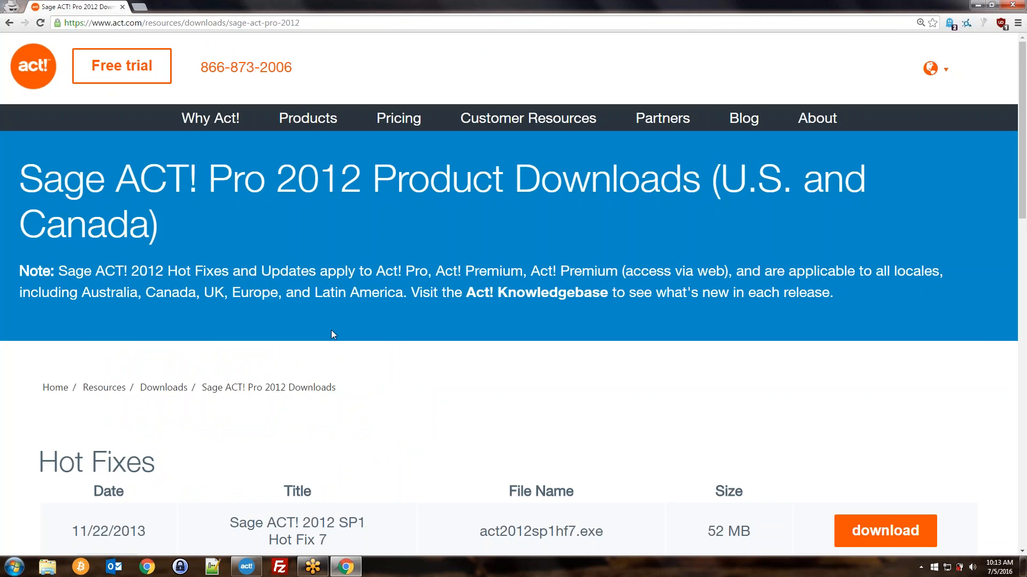
pyautogui.scroll(-4, 332, 331)
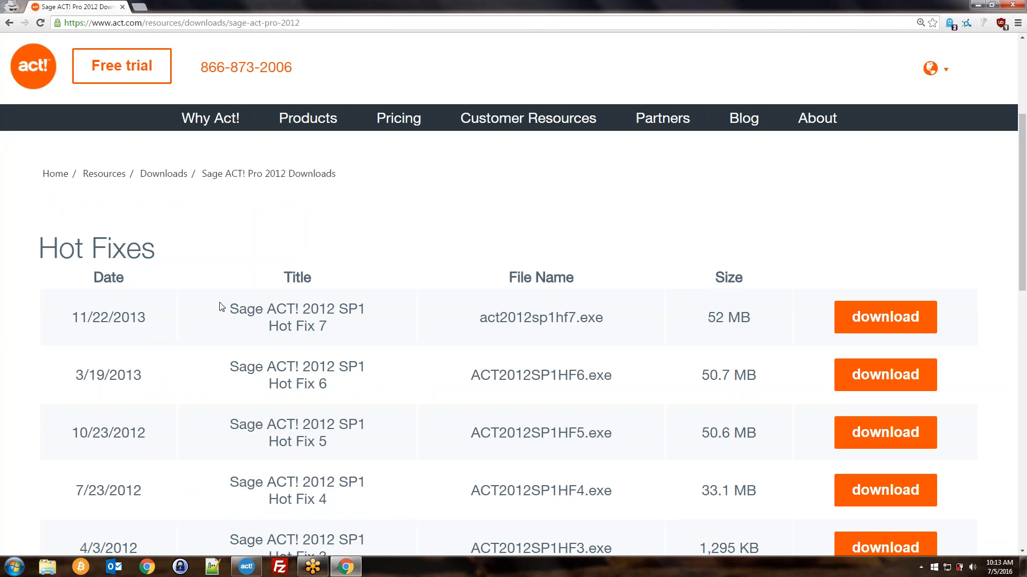
# - Examine the date and title of the Sage ACT! 2012 SP1 Hot Fix 7 entry in the hot fixes list
pyautogui.moveTo(219, 304); pyautogui.dragTo(341, 323)
pyautogui.click(134, 327)
pyautogui.moveTo(72, 316); pyautogui.dragTo(338, 329)
pyautogui.click(345, 330)
pyautogui.moveTo(79, 317); pyautogui.dragTo(387, 338)
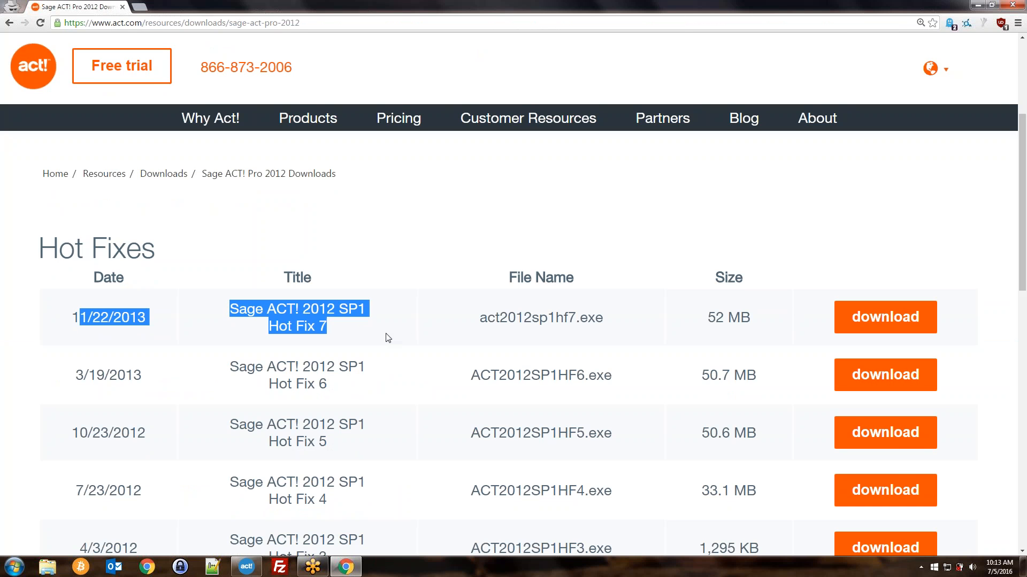
pyautogui.click(388, 338)
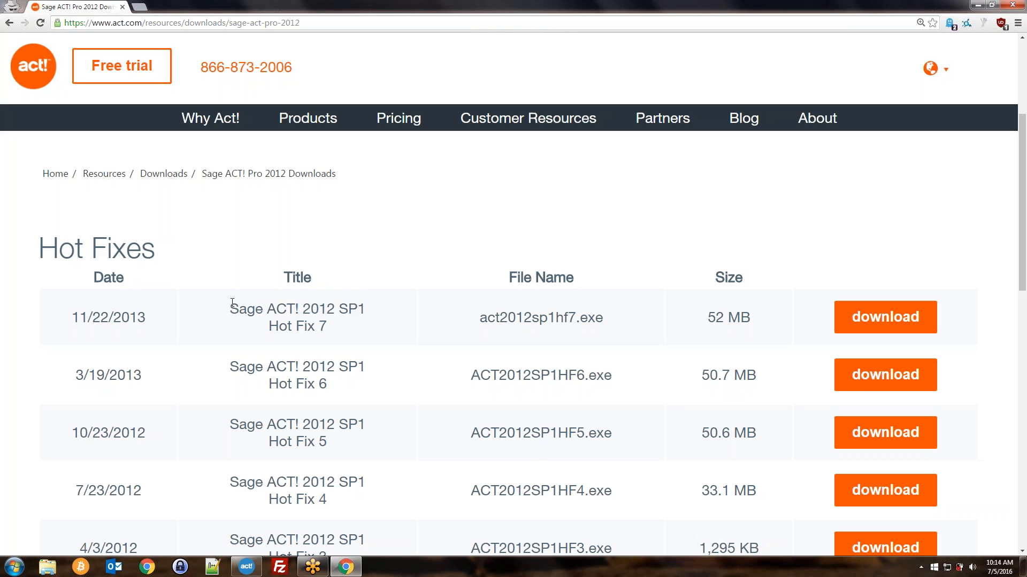
pyautogui.moveTo(228, 305); pyautogui.dragTo(338, 327)
pyautogui.click(383, 327)
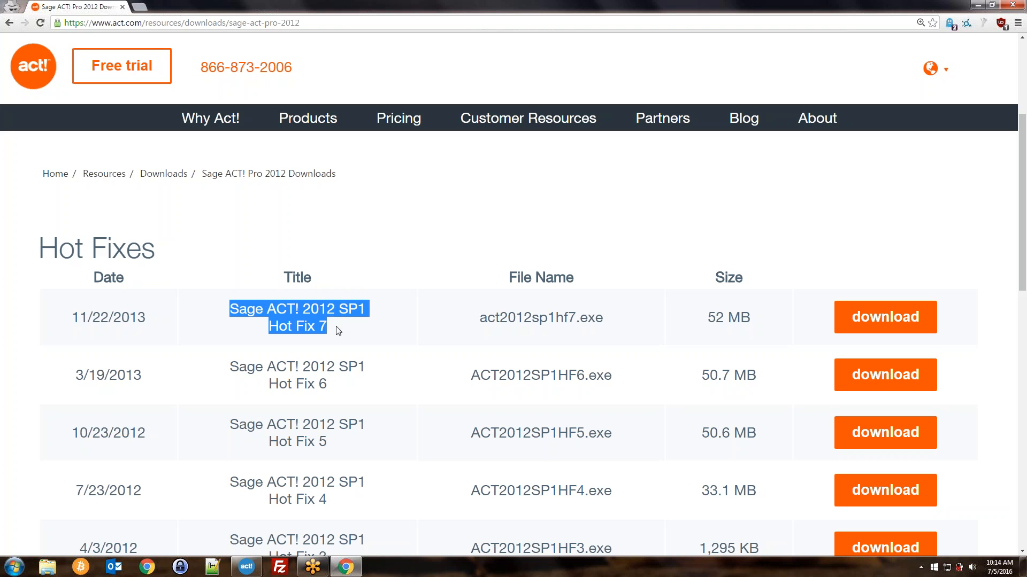
pyautogui.click(330, 329)
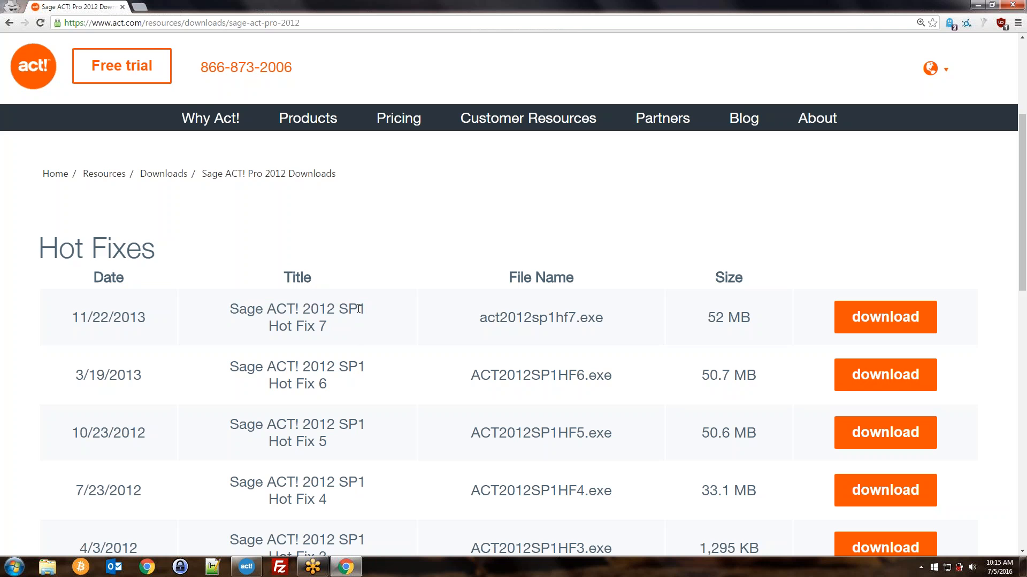
# - Switch back to the contact list in Act! and select the Best Lender Financing contact
pyautogui.click(246, 567)
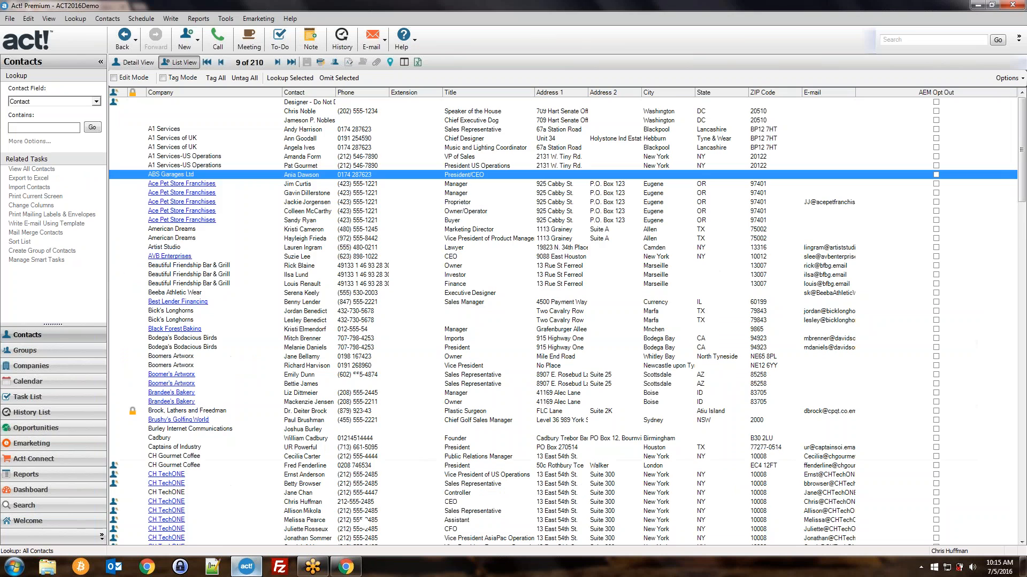
pyautogui.click(393, 306)
pyautogui.scroll(-6, 393, 306)
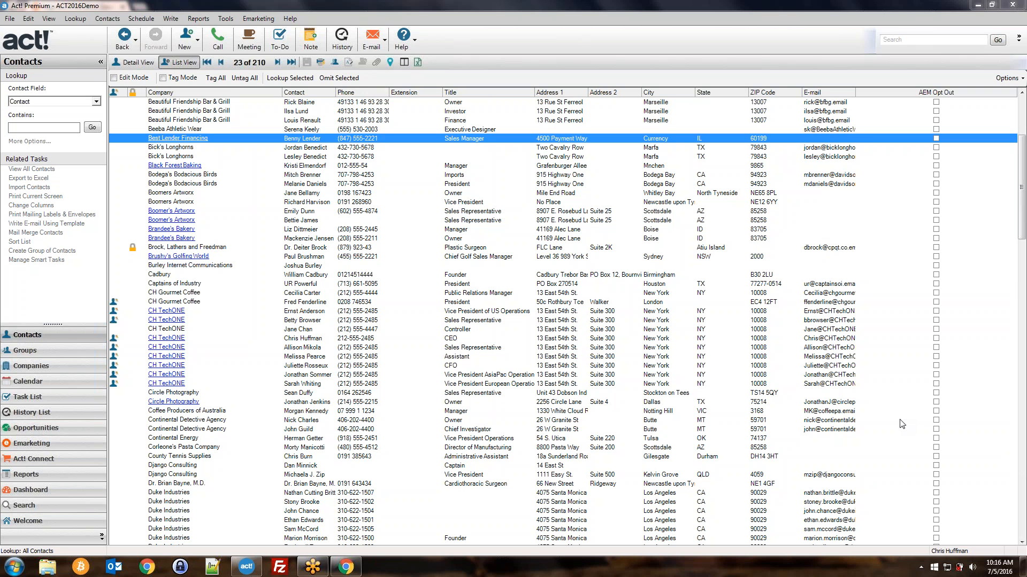
pyautogui.click(346, 567)
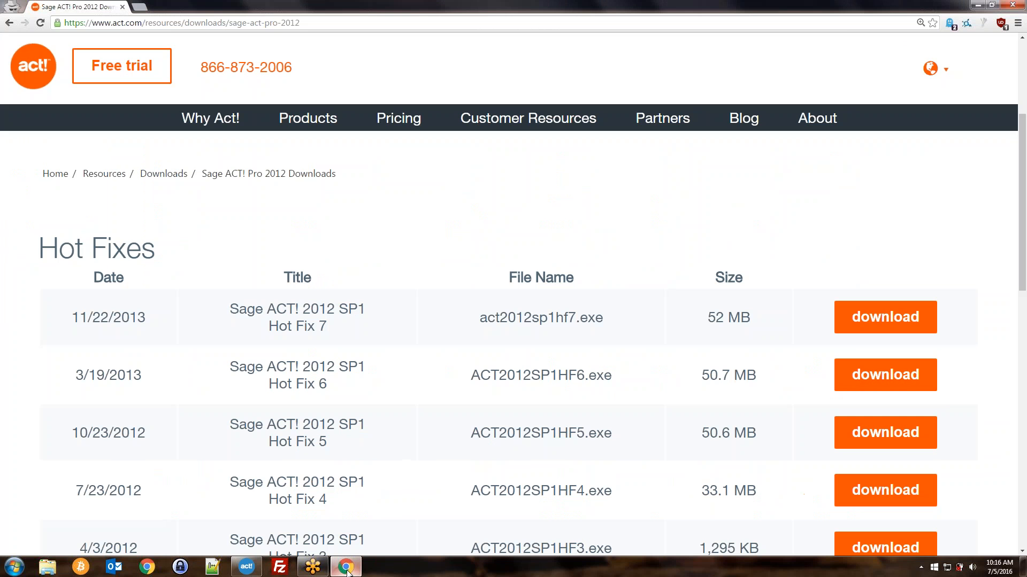
pyautogui.click(347, 568)
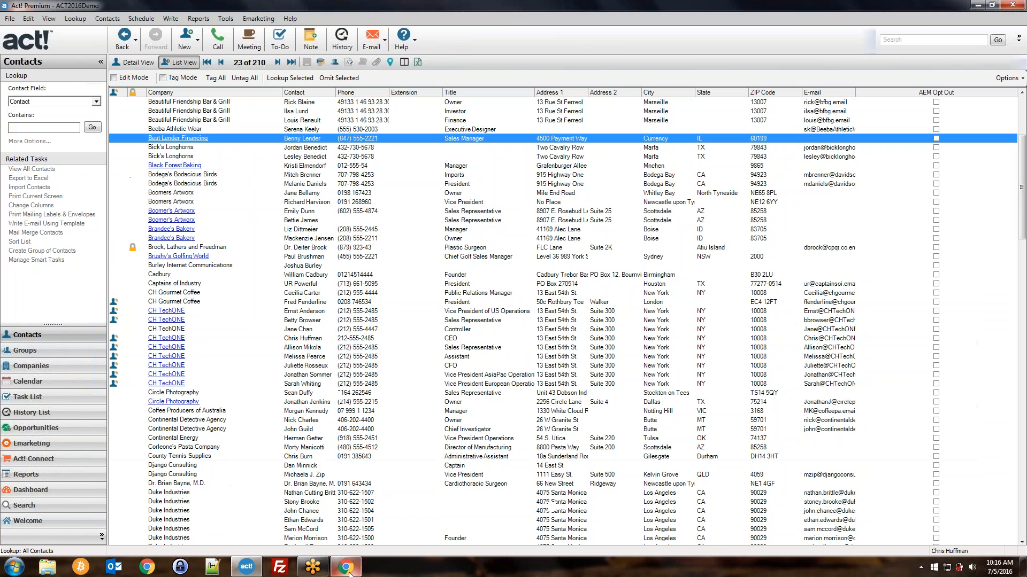